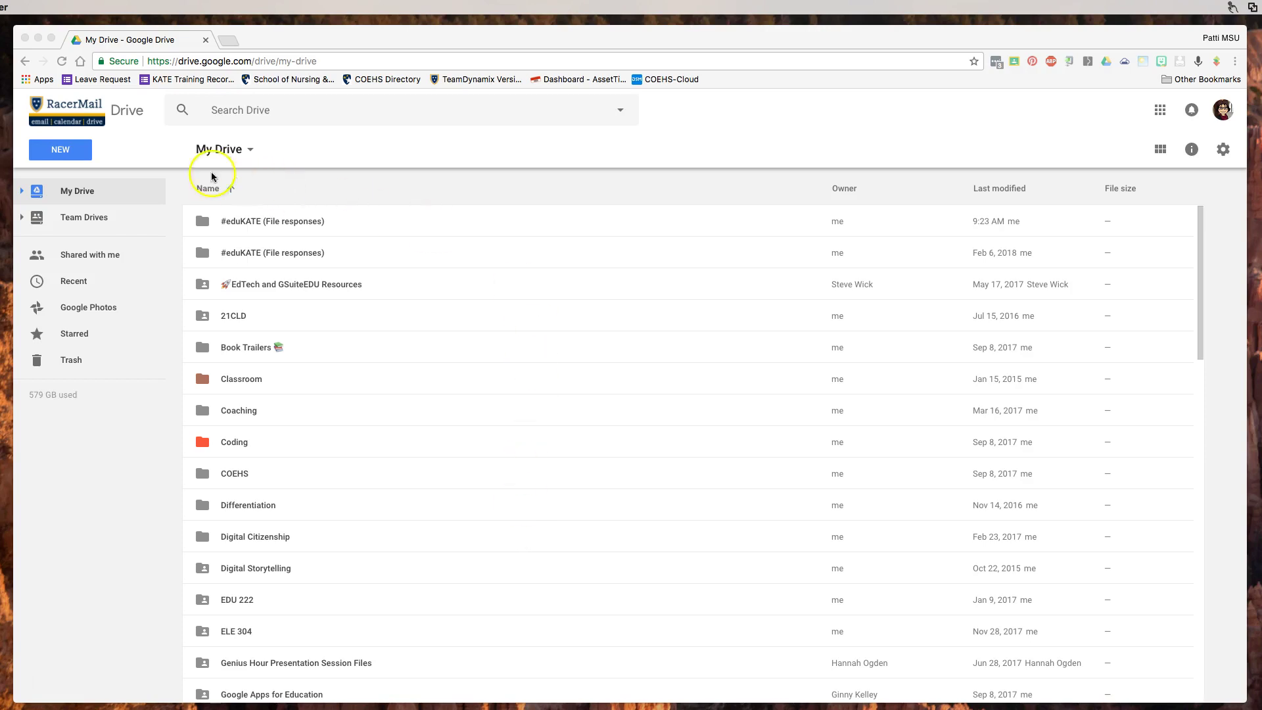
# - Create a new blank Google Form from My Drive
pyautogui.click(73, 155)
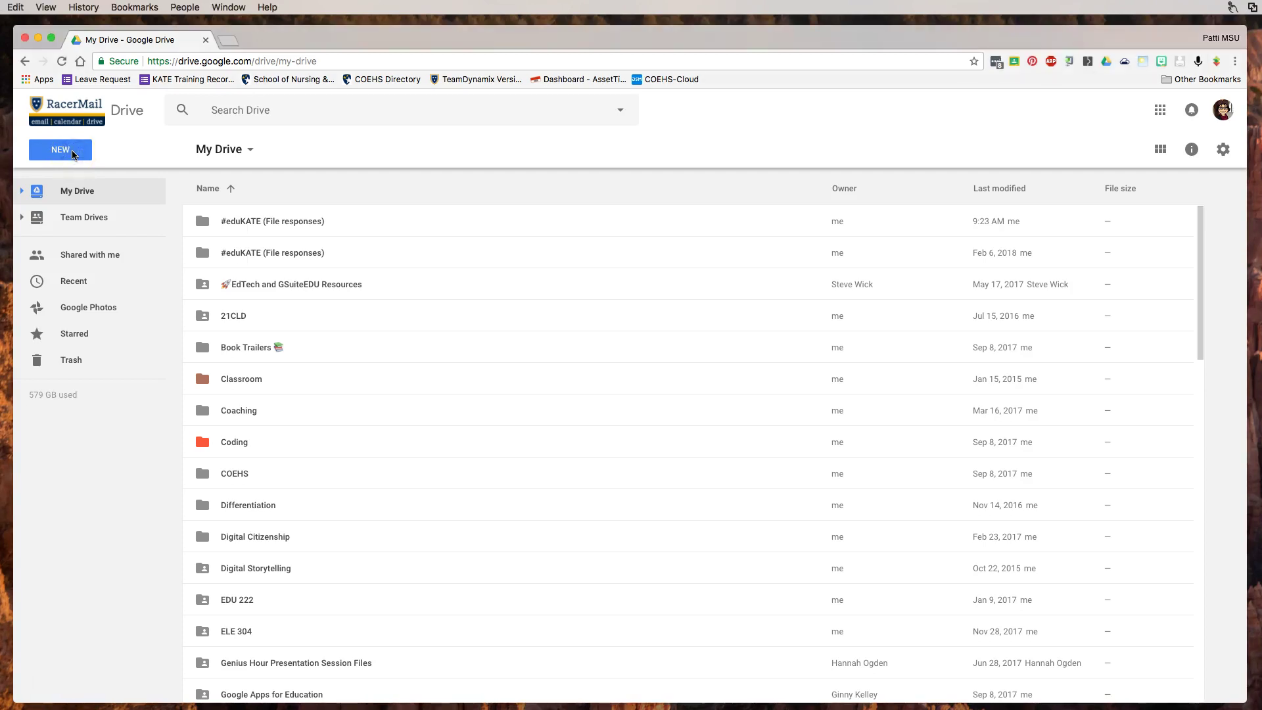
pyautogui.click(73, 155)
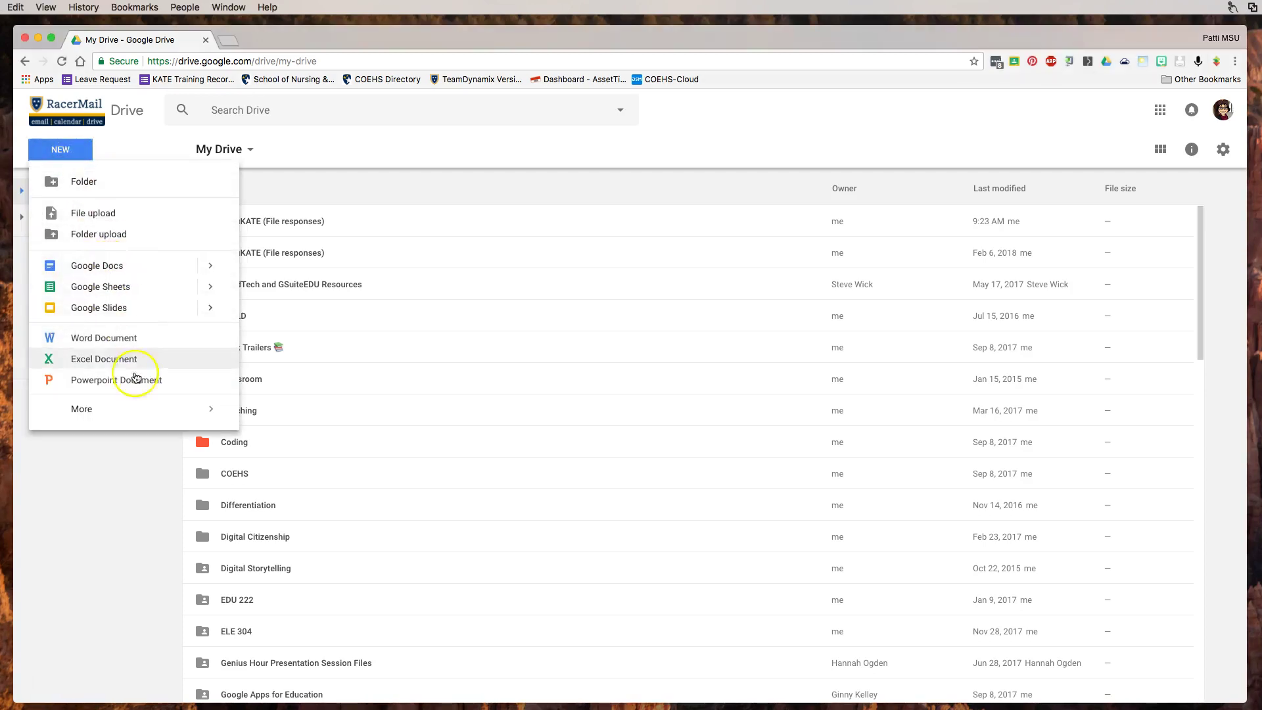
pyautogui.moveTo(112, 415)
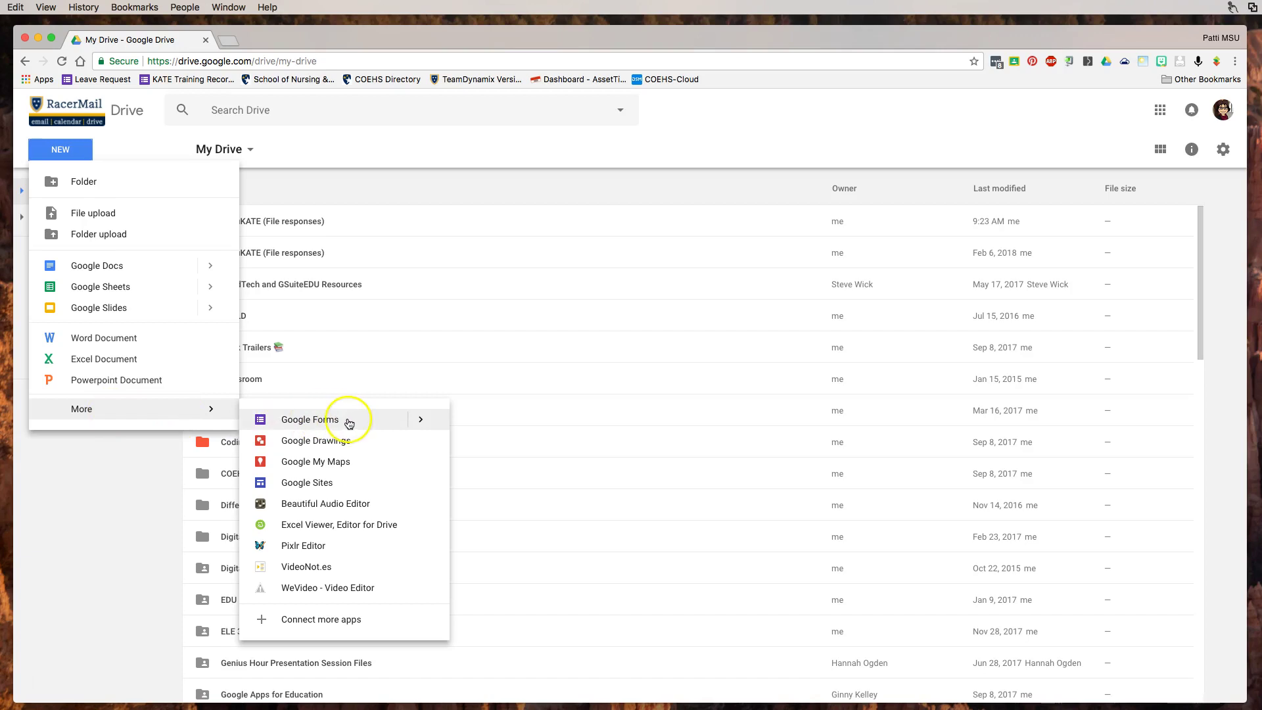
pyautogui.moveTo(427, 426)
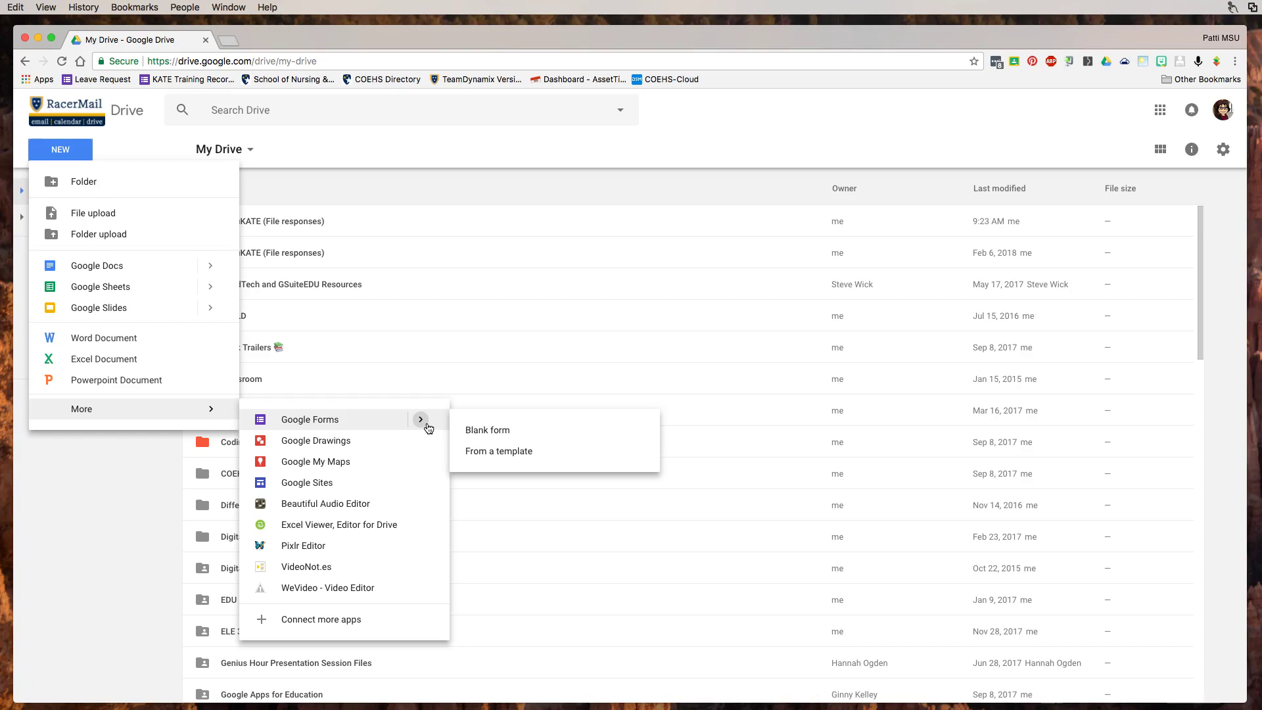
pyautogui.click(323, 422)
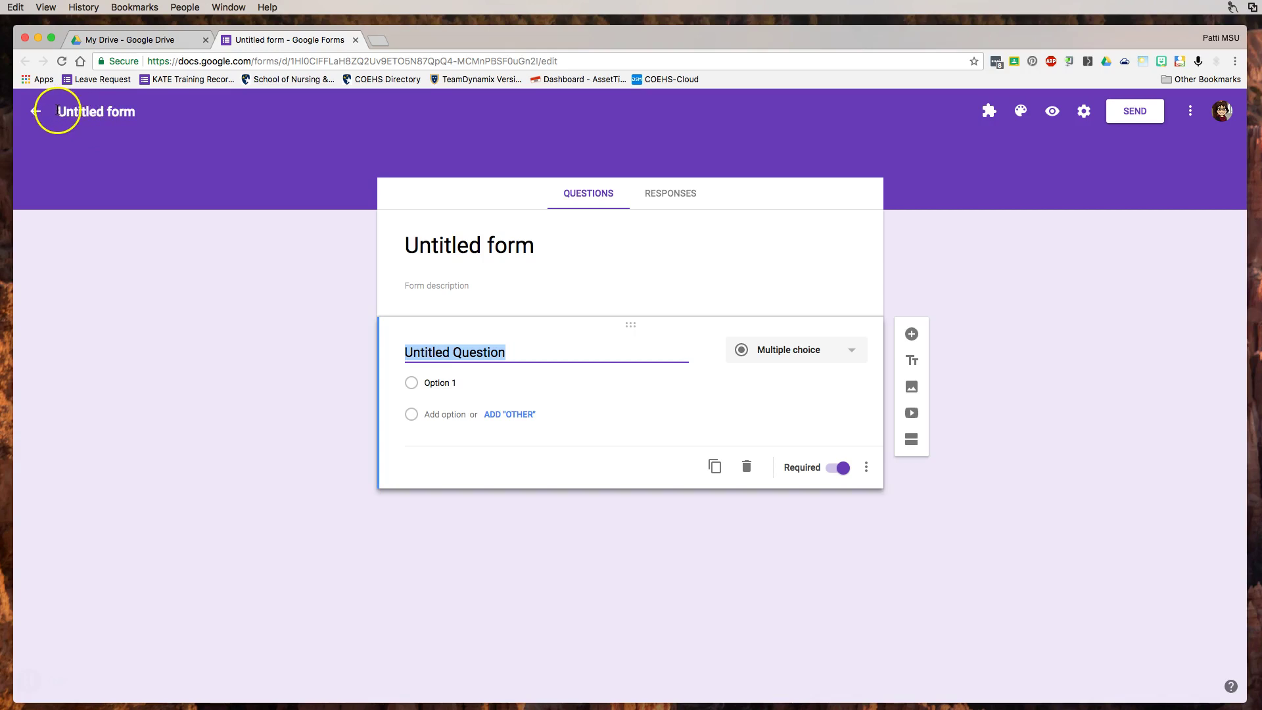
# - Rename the untitled form file as #eduKATE
pyautogui.click(100, 112)
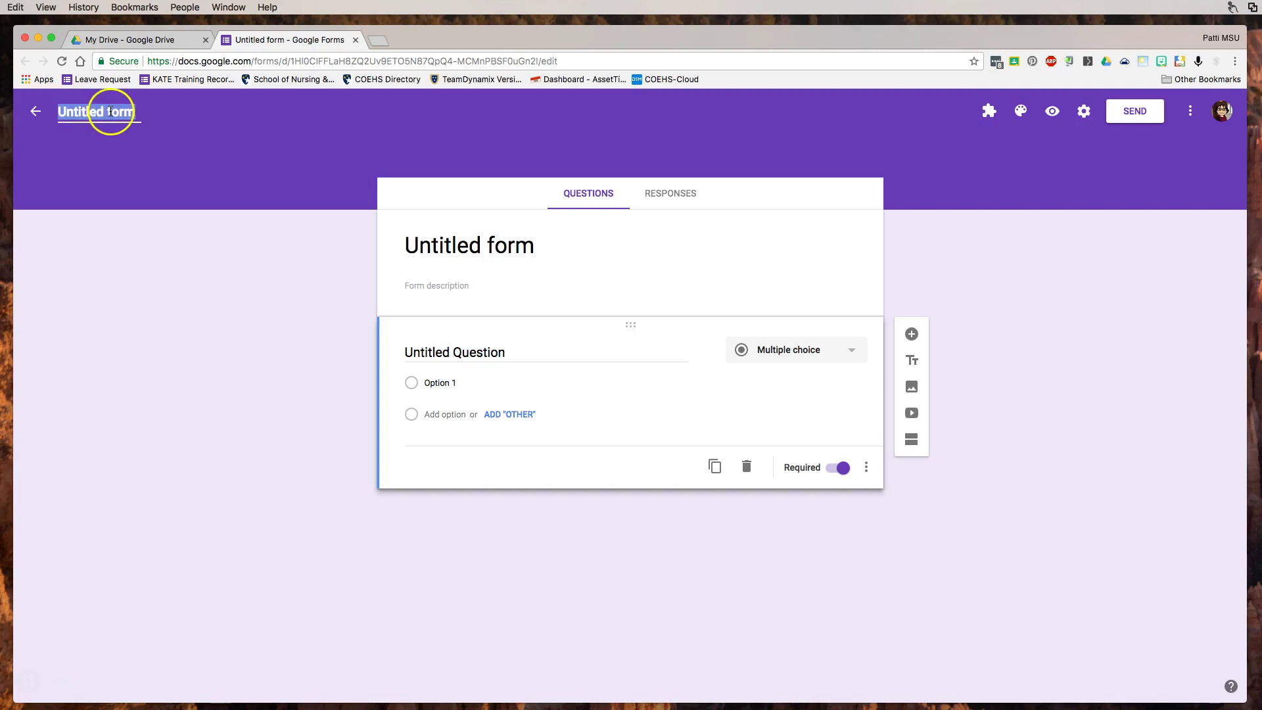
pyautogui.press('BackSpace')
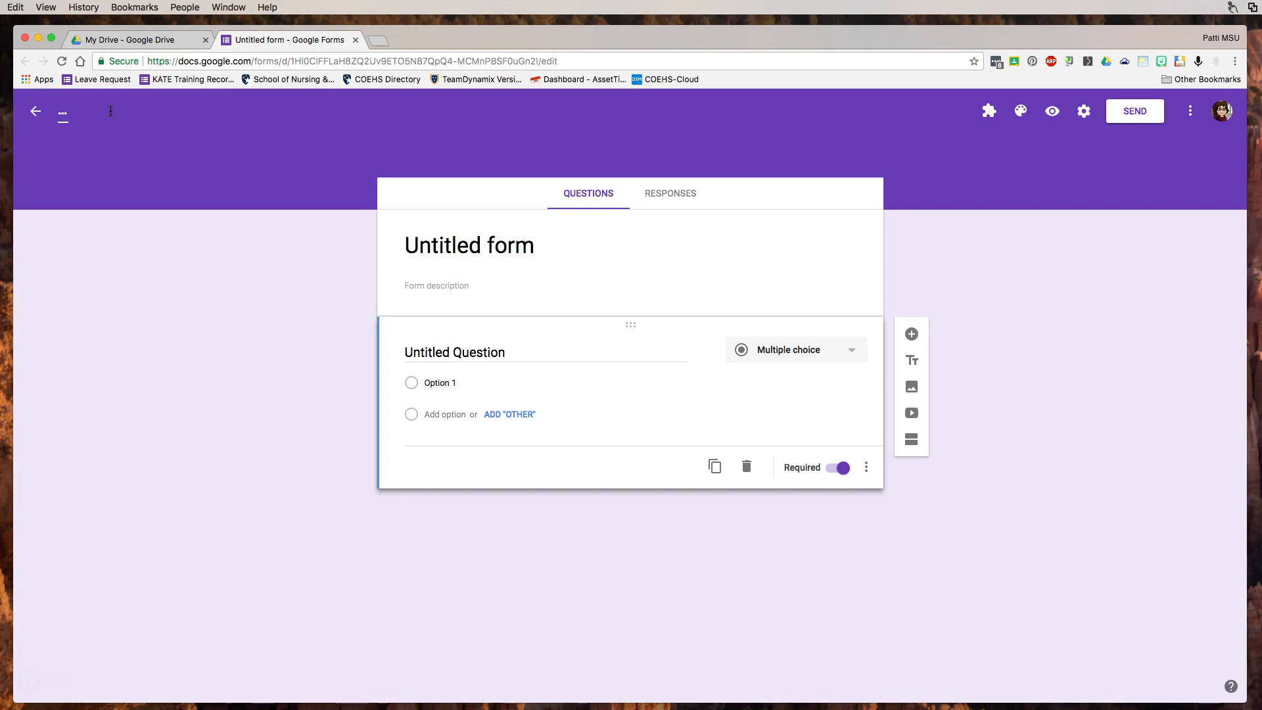
pyautogui.write('#eduKATE')
pyautogui.click(191, 182)
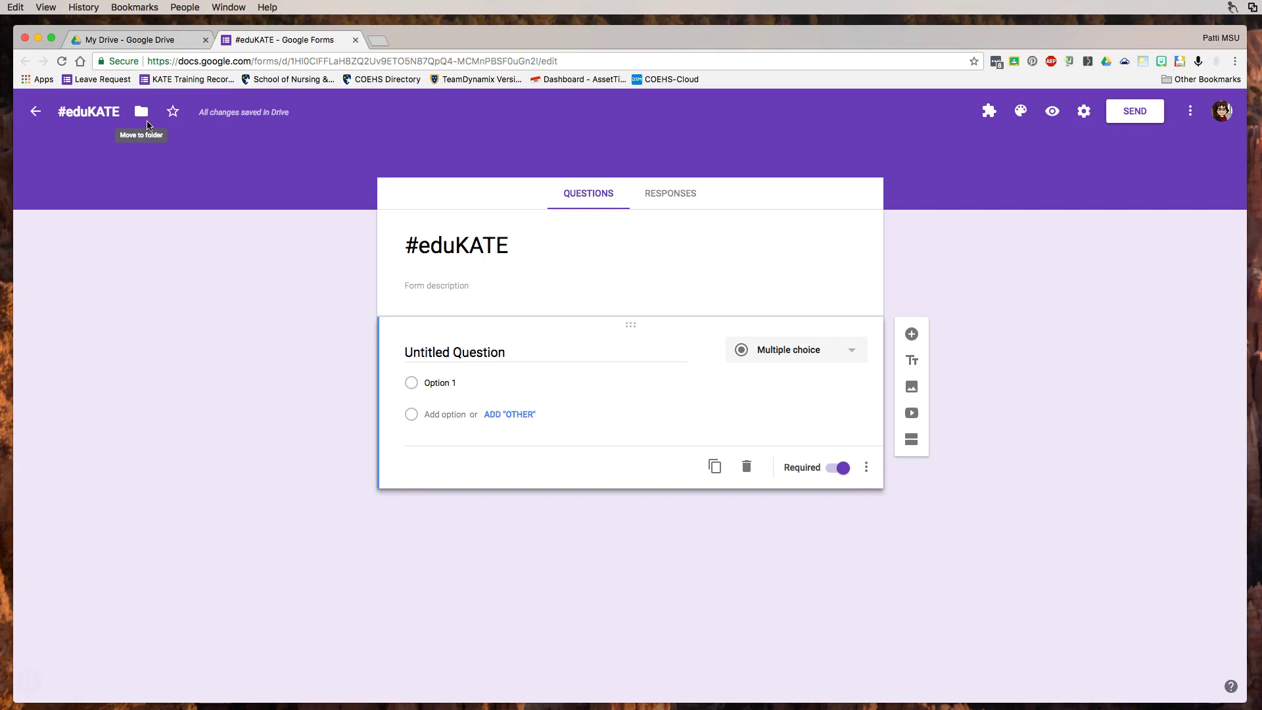
# - Examine the My Drive folders offered as destinations for the form, and close the folder chooser without moving the file
pyautogui.click(142, 117)
pyautogui.click(142, 116)
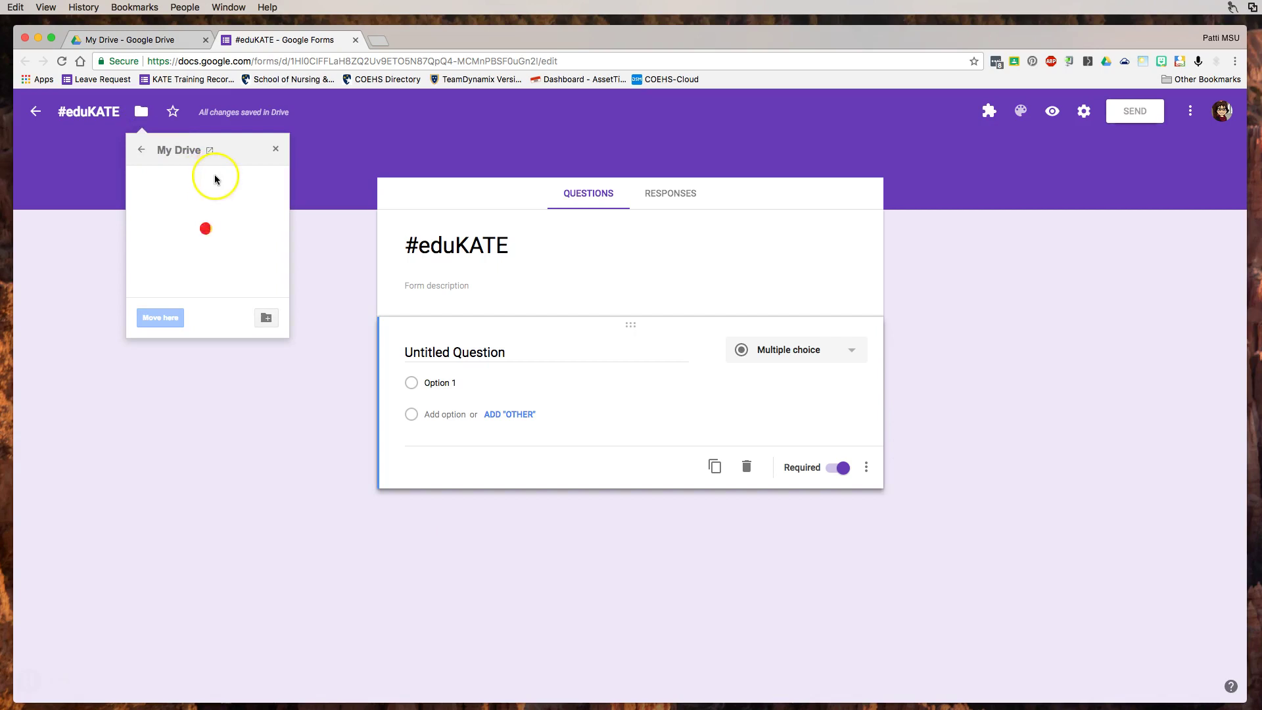
pyautogui.scroll(-5, 194, 212)
pyautogui.scroll(5, 195, 215)
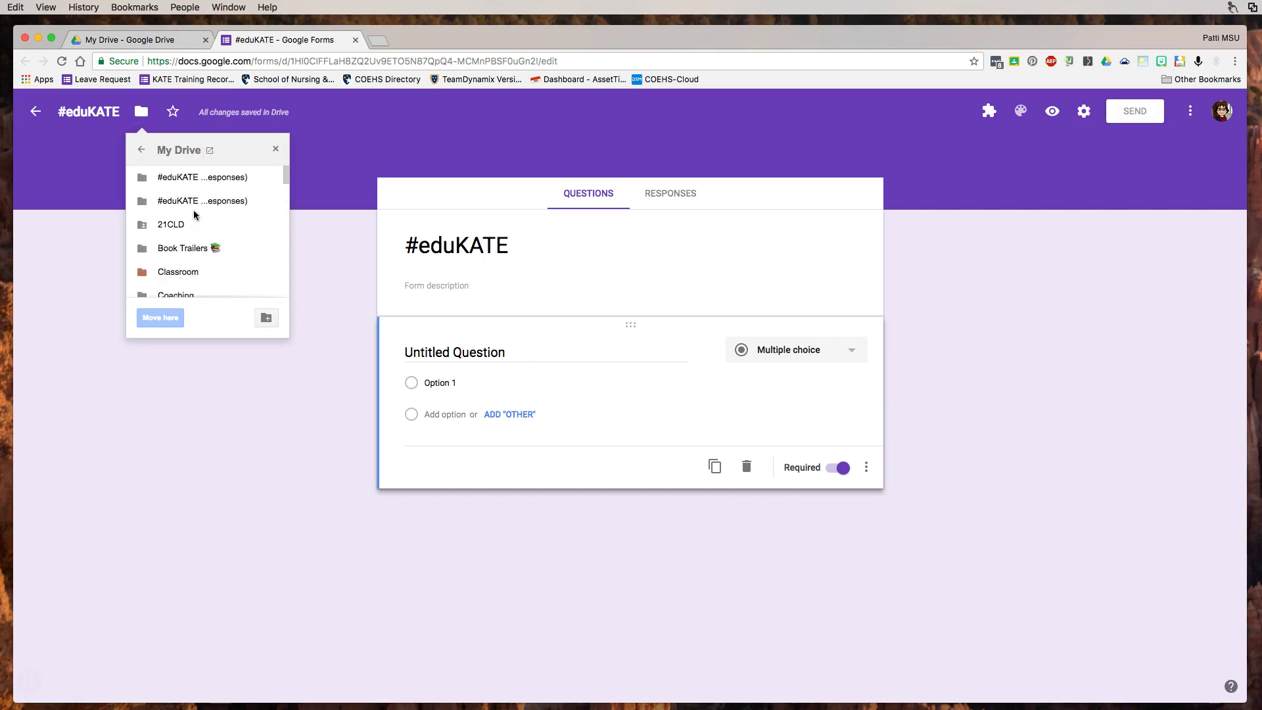
pyautogui.click(205, 212)
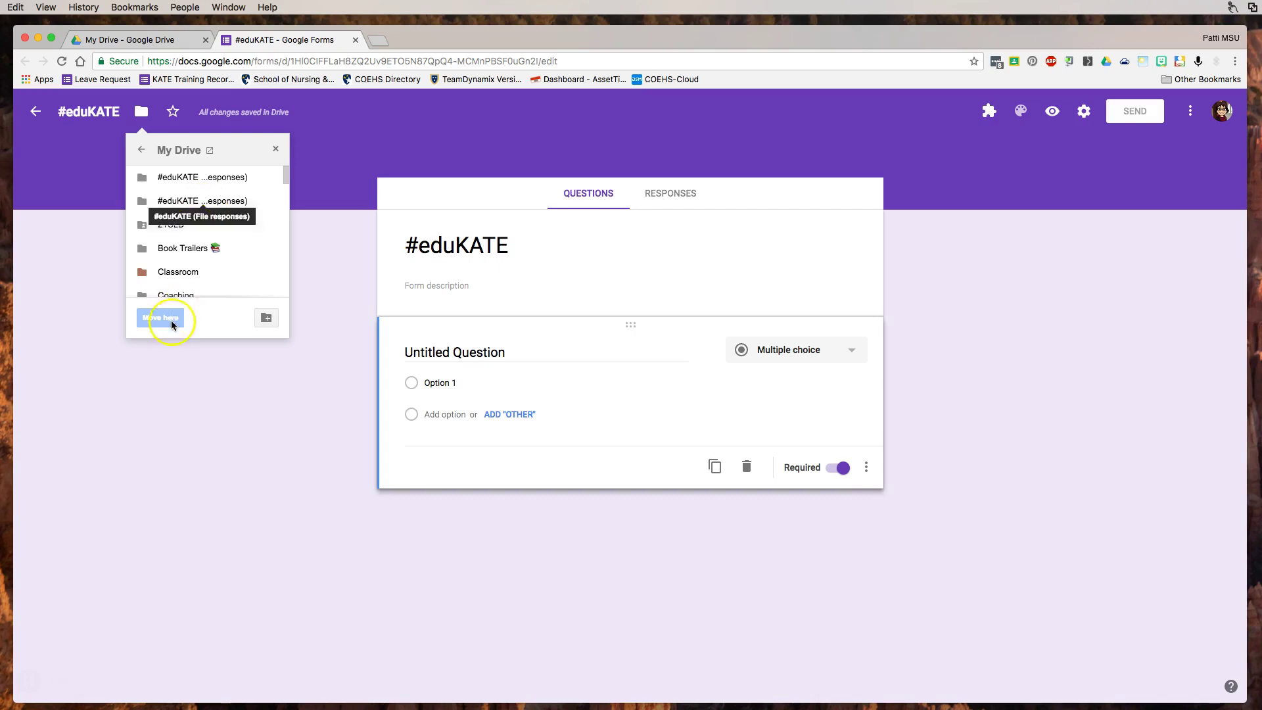
pyautogui.click(276, 150)
pyautogui.click(204, 248)
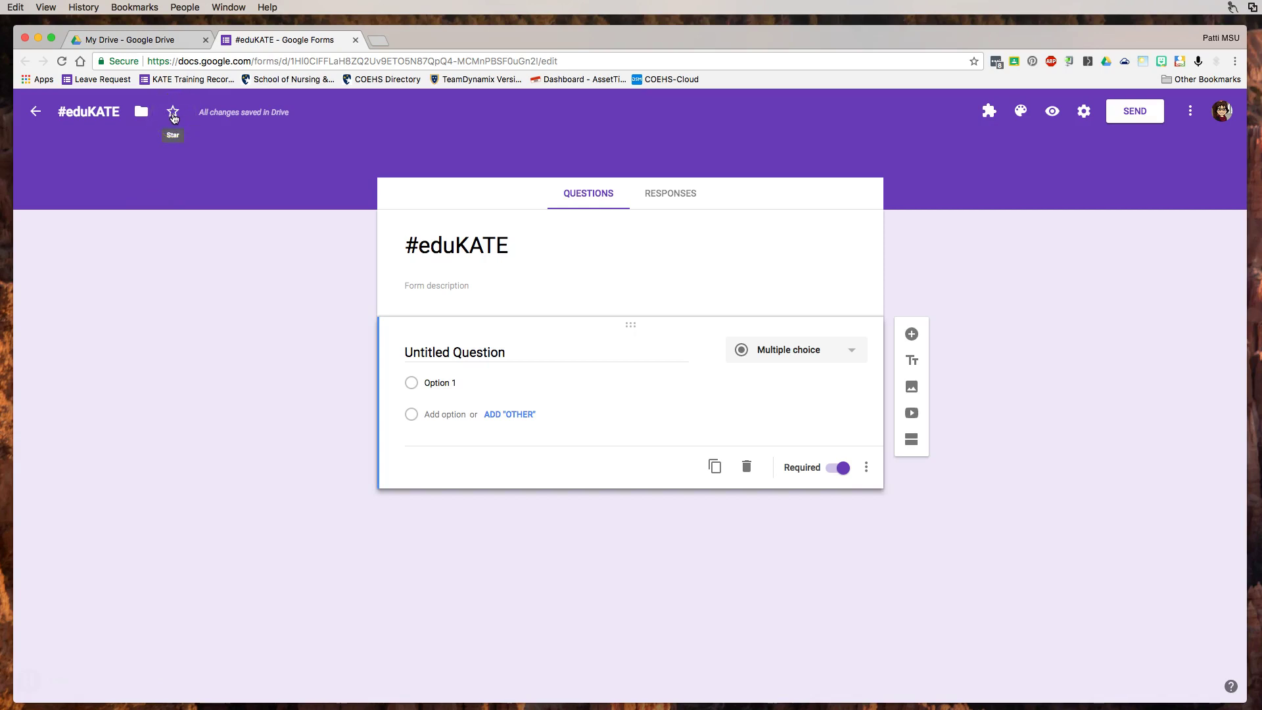
# - Switch to Google Drive to look at where starred files are kept, and return to the #eduKATE form
pyautogui.click(132, 39)
pyautogui.click(83, 315)
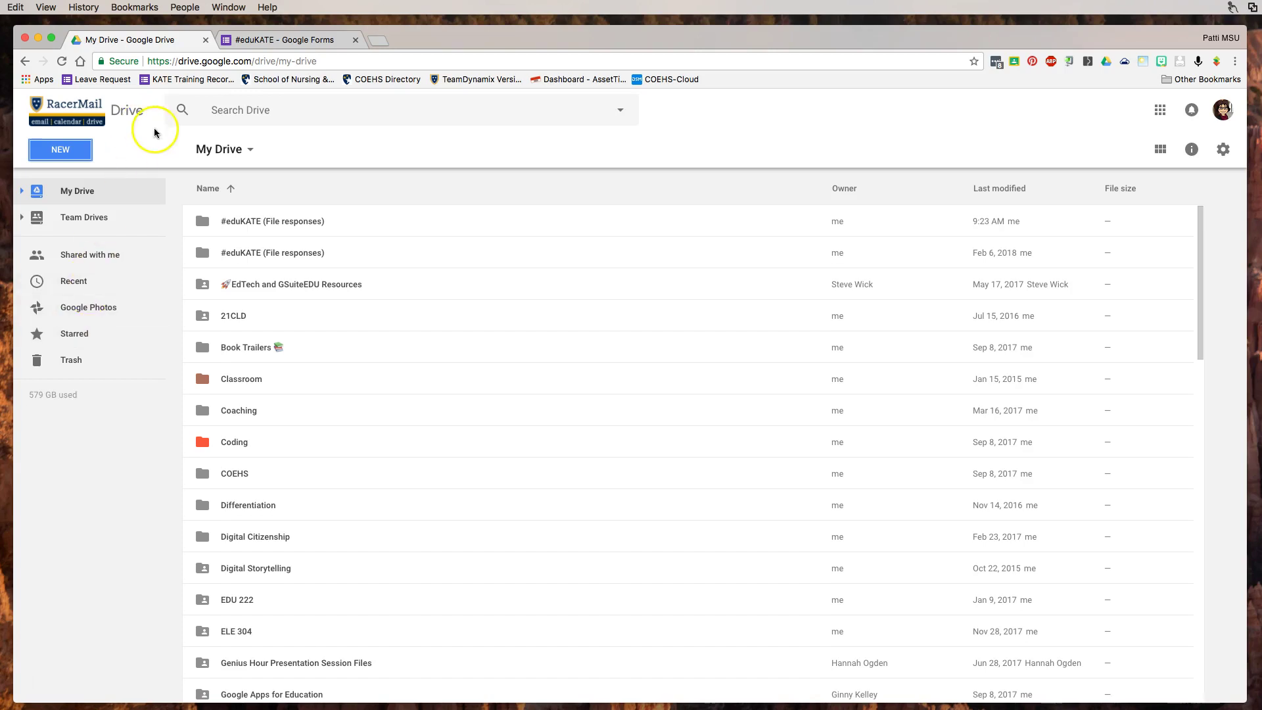
pyautogui.click(260, 42)
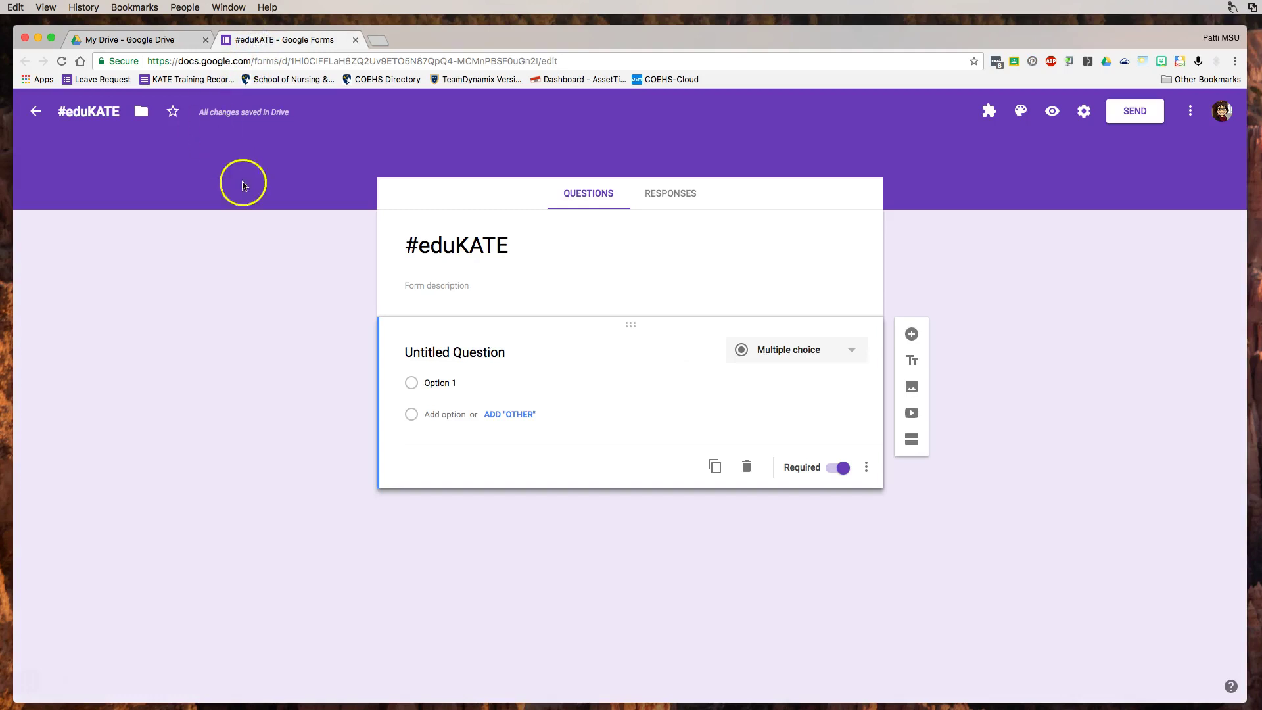
# - Extend the title shown inside the form to read "#eduKATE Survey", keeping the file name as it is
pyautogui.click(513, 246)
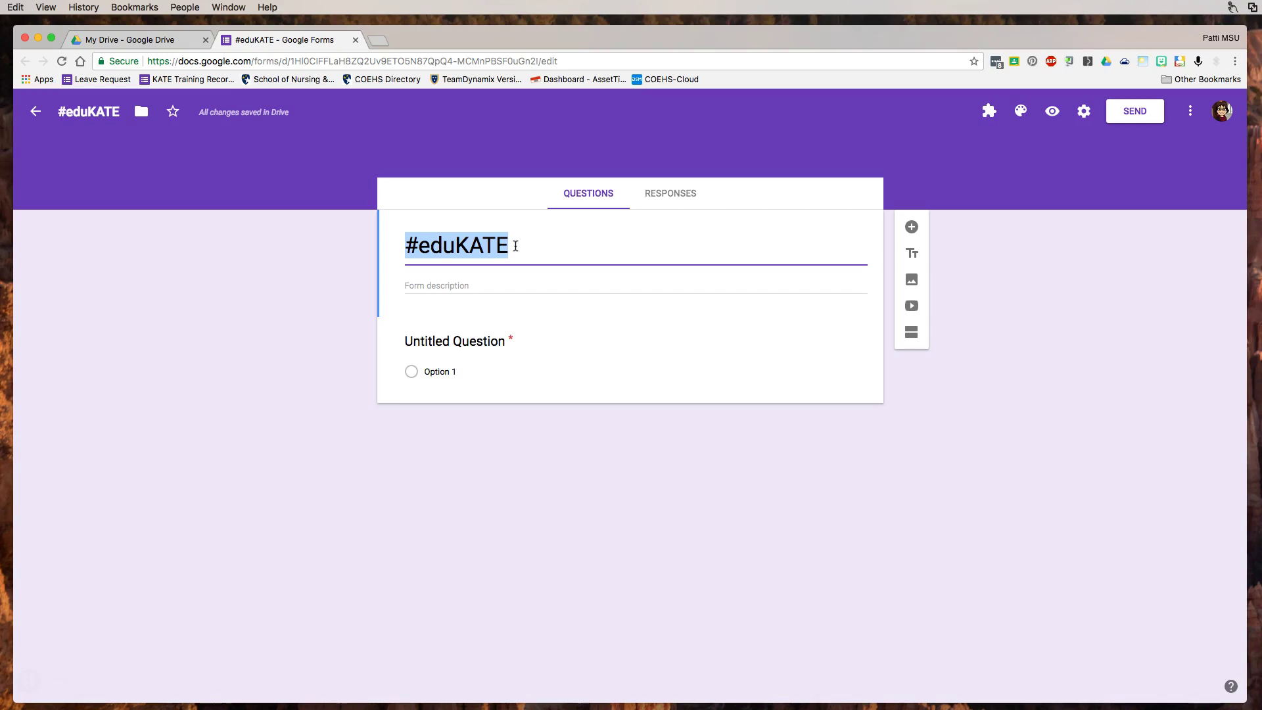
pyautogui.click(515, 246)
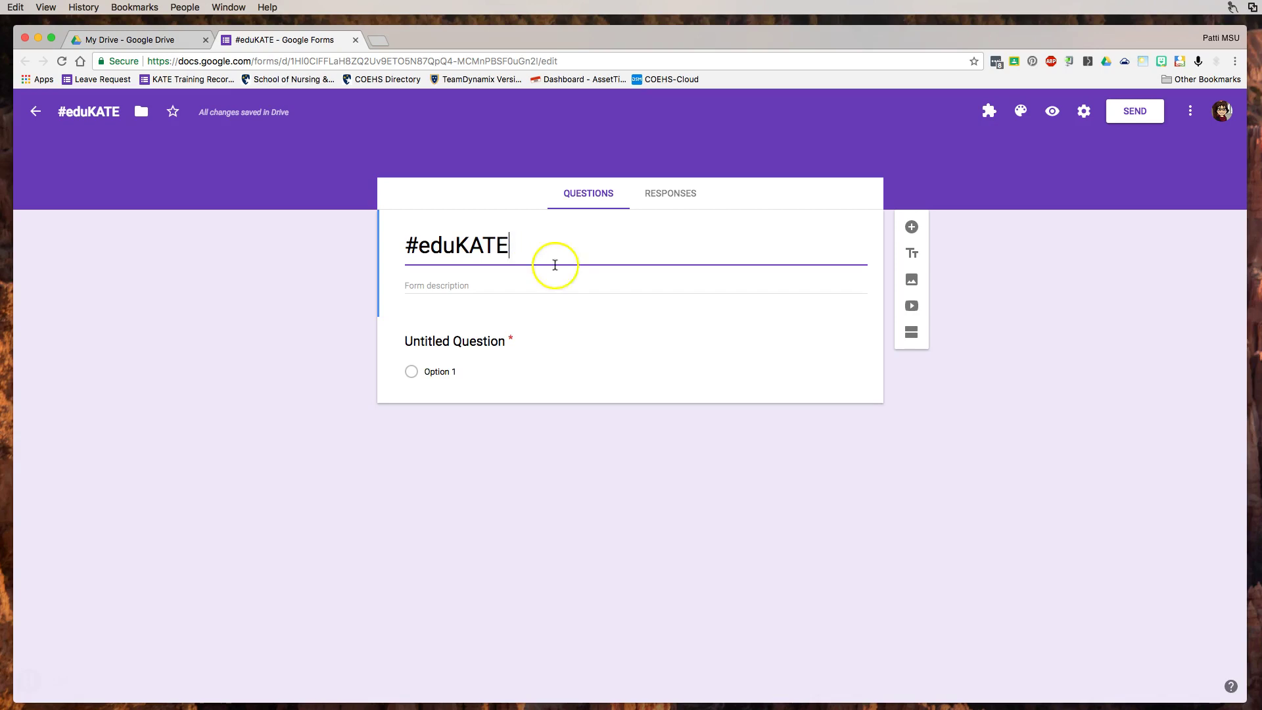
pyautogui.write('Survey')
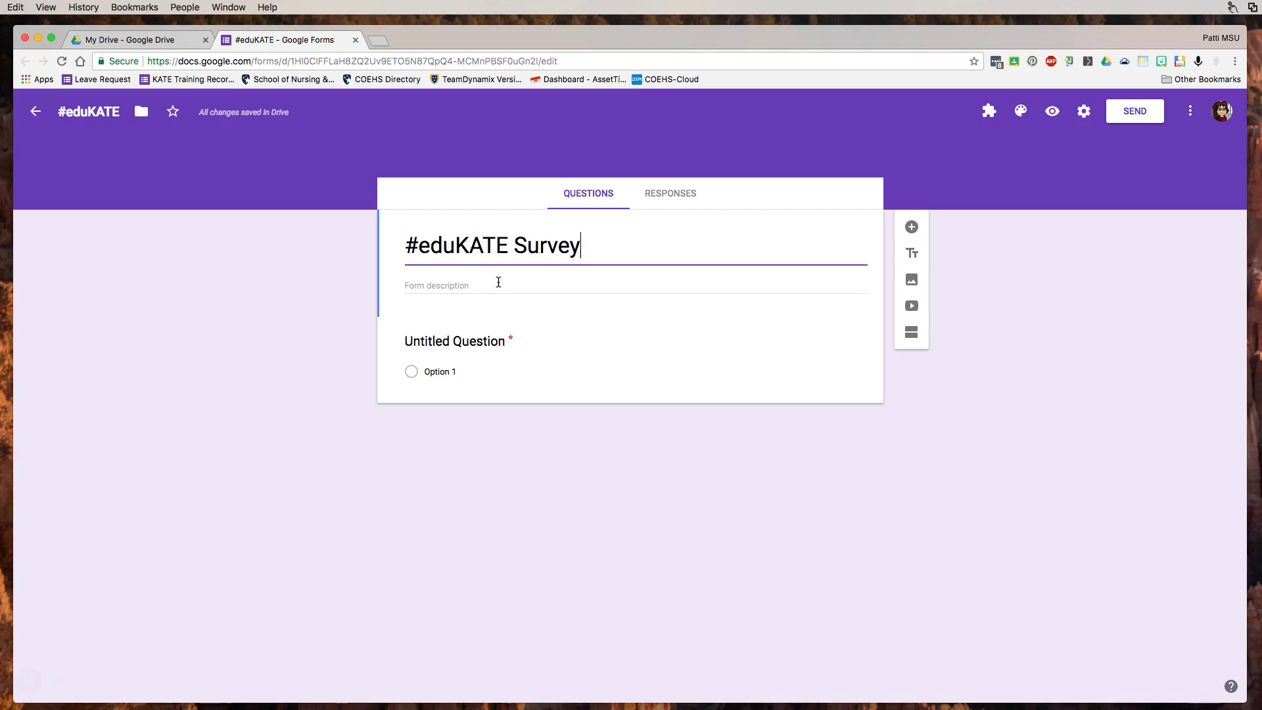
# - Title the first question "Name" so that it becomes a required short answer question
pyautogui.click(424, 341)
pyautogui.click(424, 341)
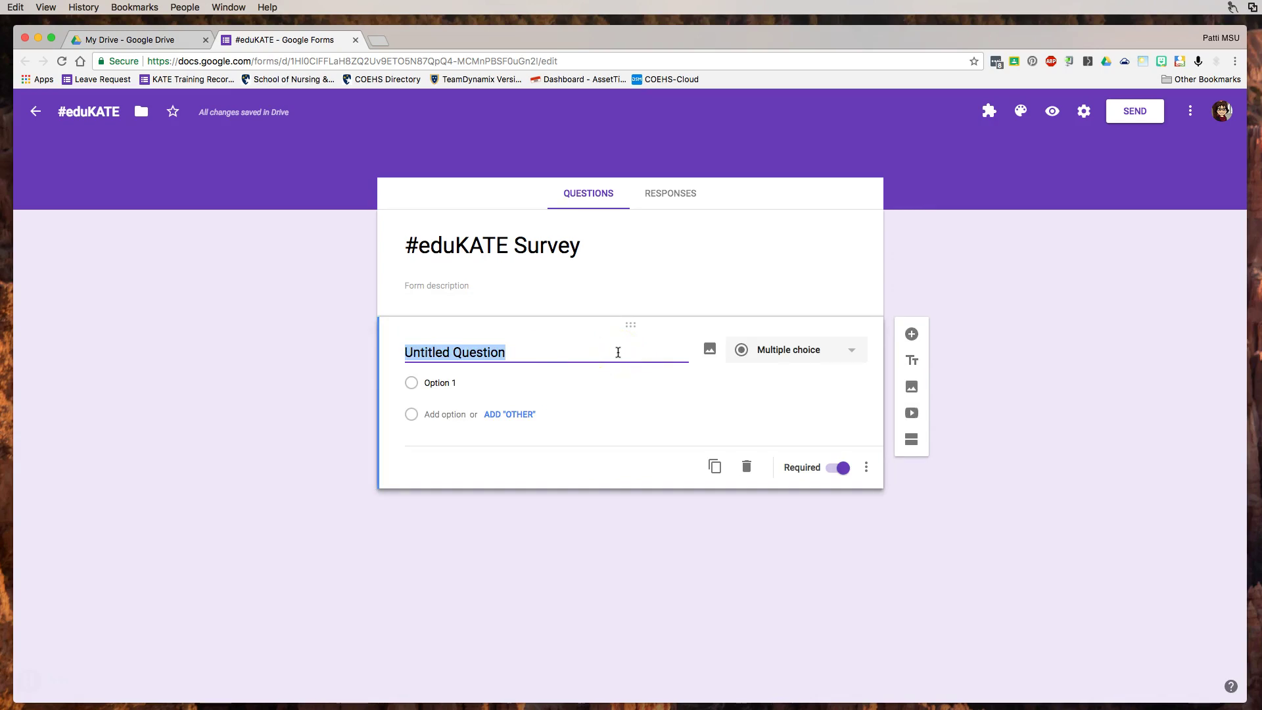
pyautogui.write('Name')
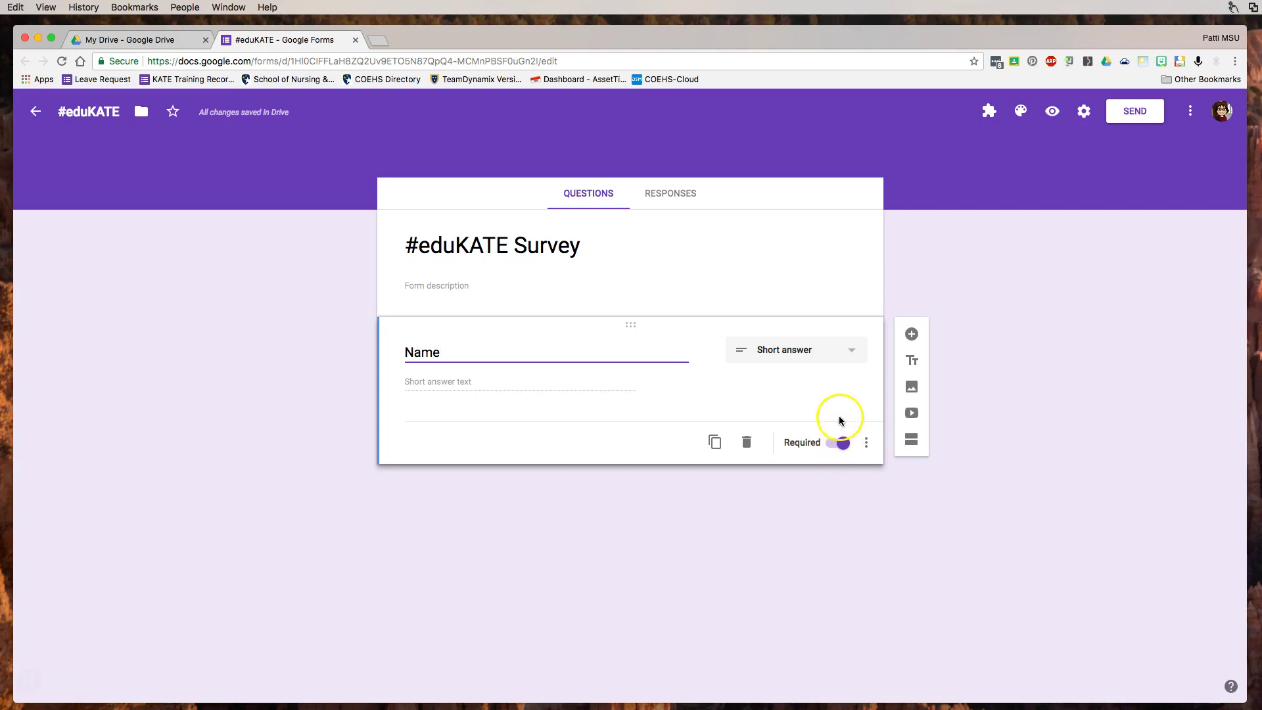
# - Add a second question reading "What is your favorite food?" and set its type to Multiple choice
pyautogui.click(912, 336)
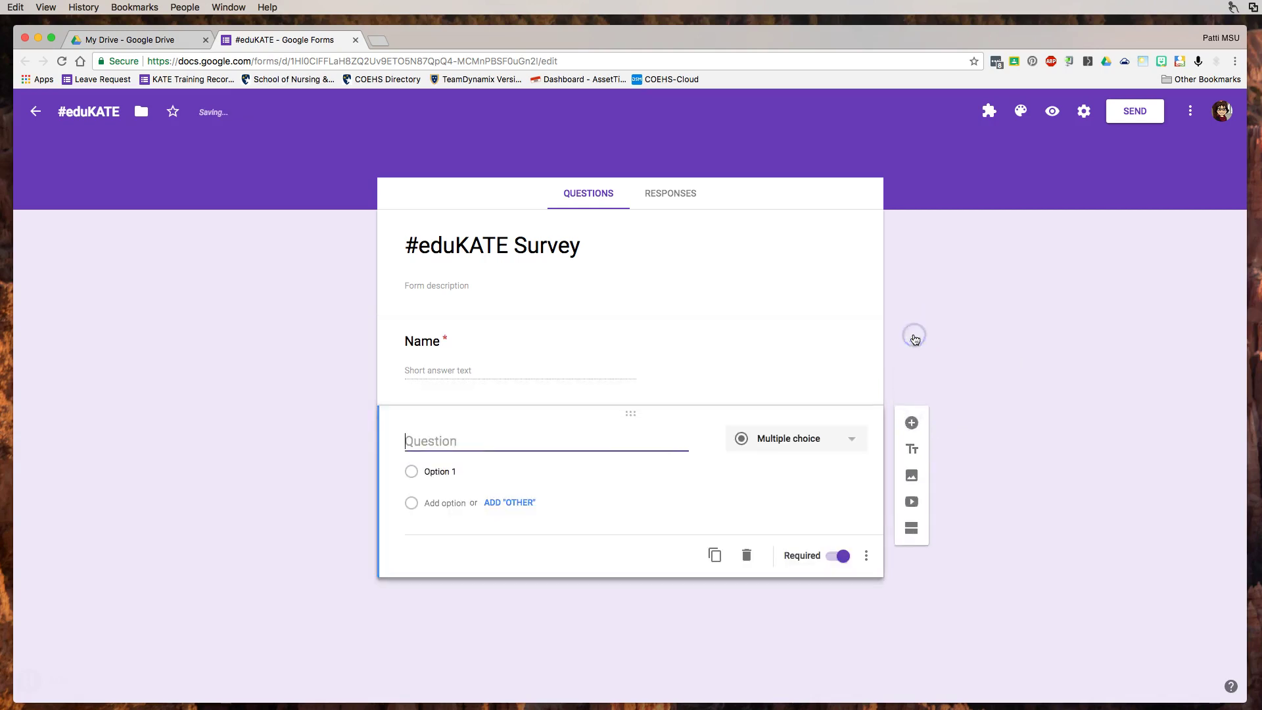
pyautogui.click(540, 439)
pyautogui.write('What is your favorite food?')
pyautogui.click(541, 444)
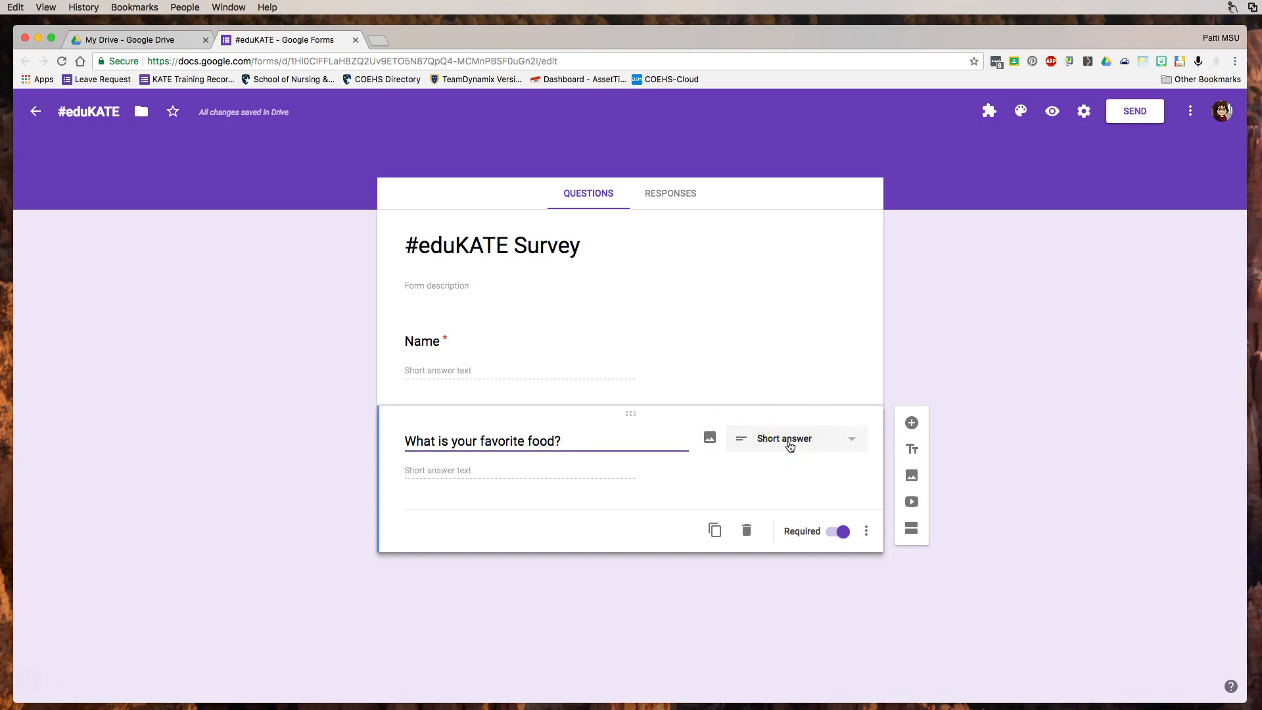
pyautogui.click(848, 443)
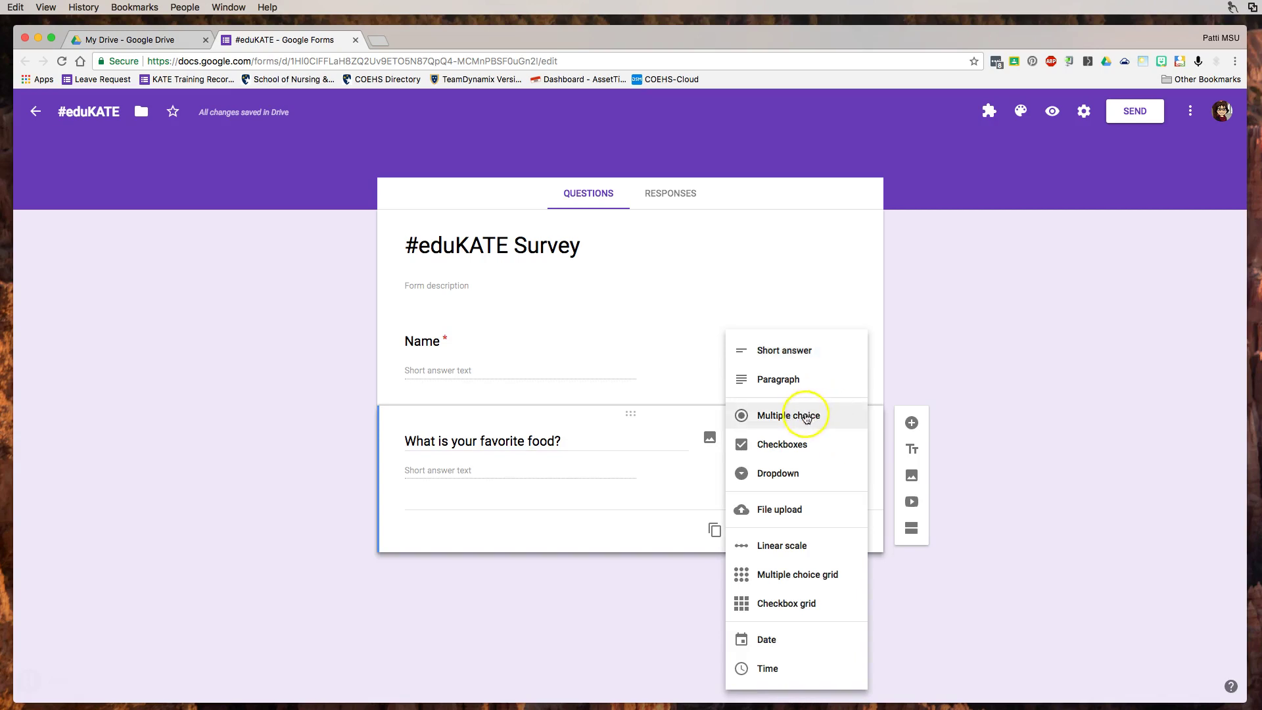
pyautogui.click(806, 416)
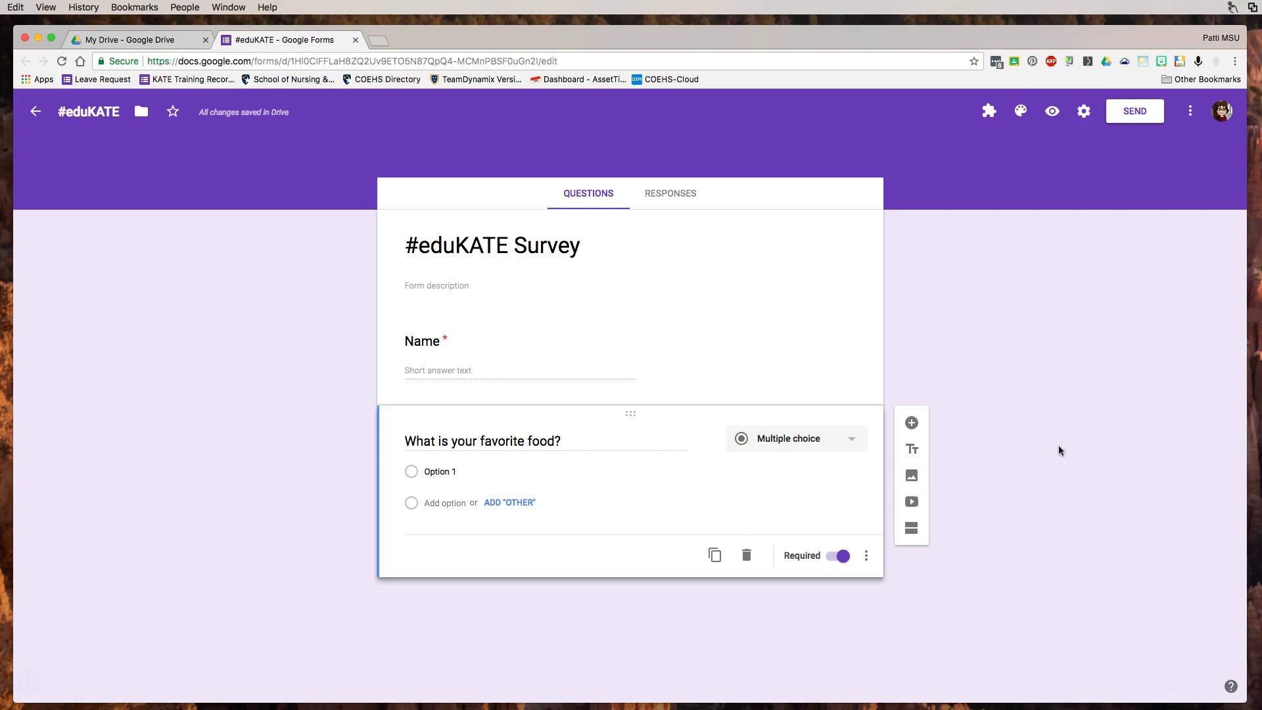
# - Give the favorite food question the answer options Pizza, Hamburger, Spaghetti and Pot Roast, plus an "Other" option
pyautogui.click(449, 472)
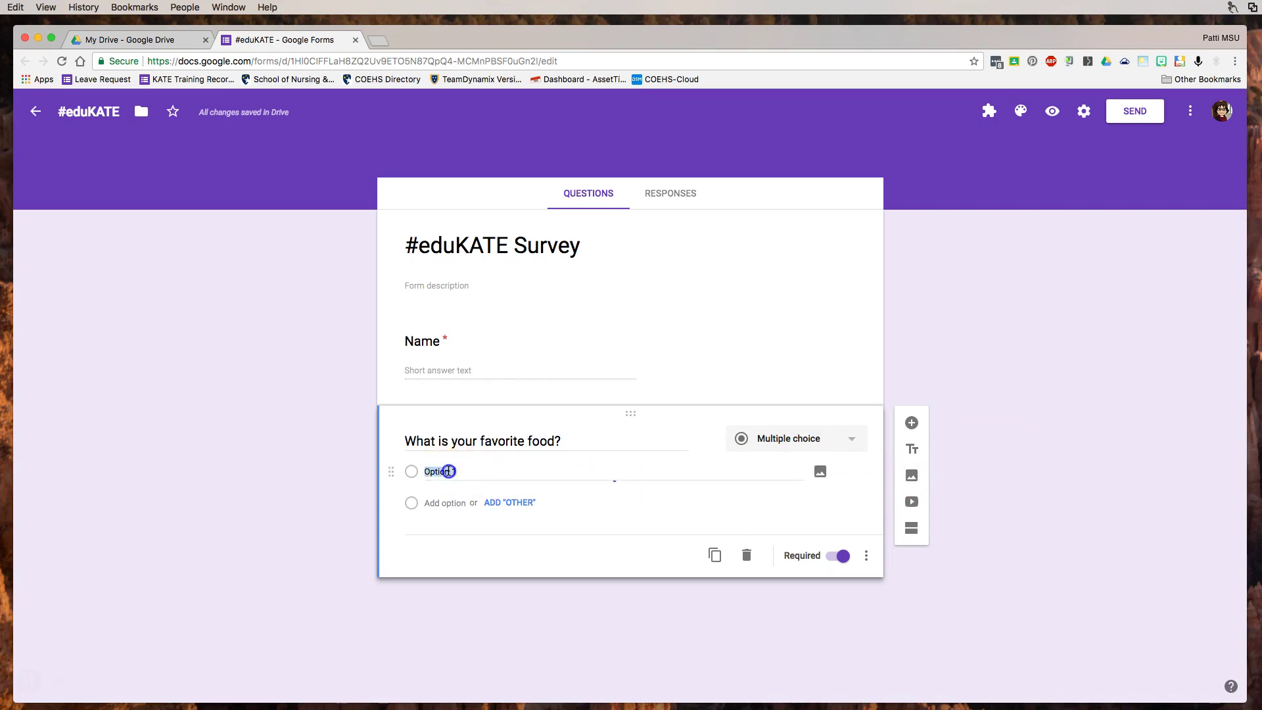
pyautogui.write('Pizza')
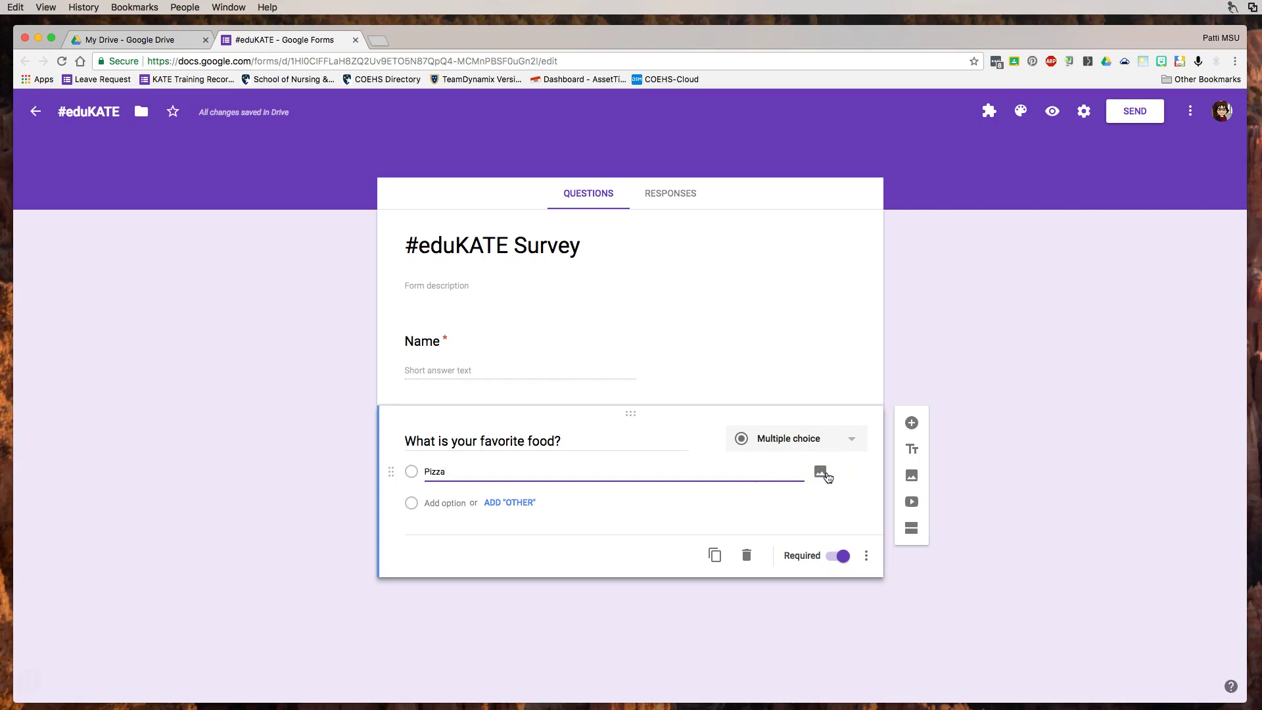
pyautogui.click(444, 503)
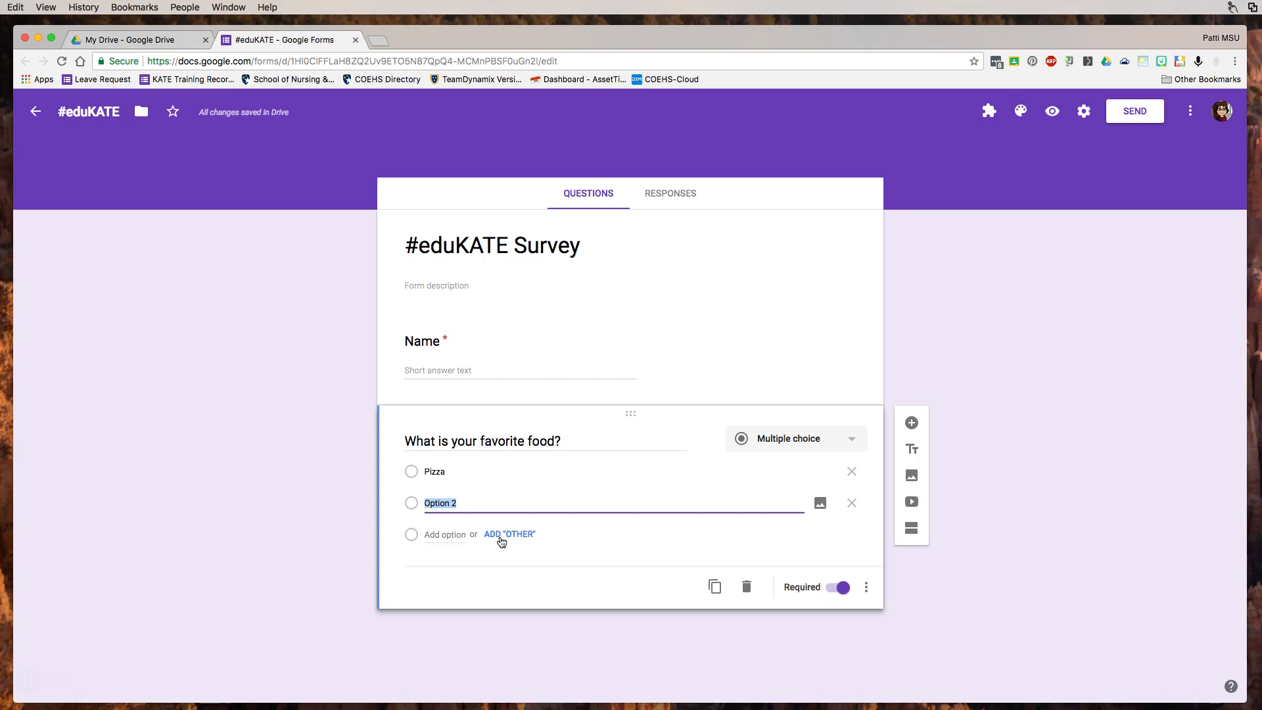
pyautogui.click(444, 534)
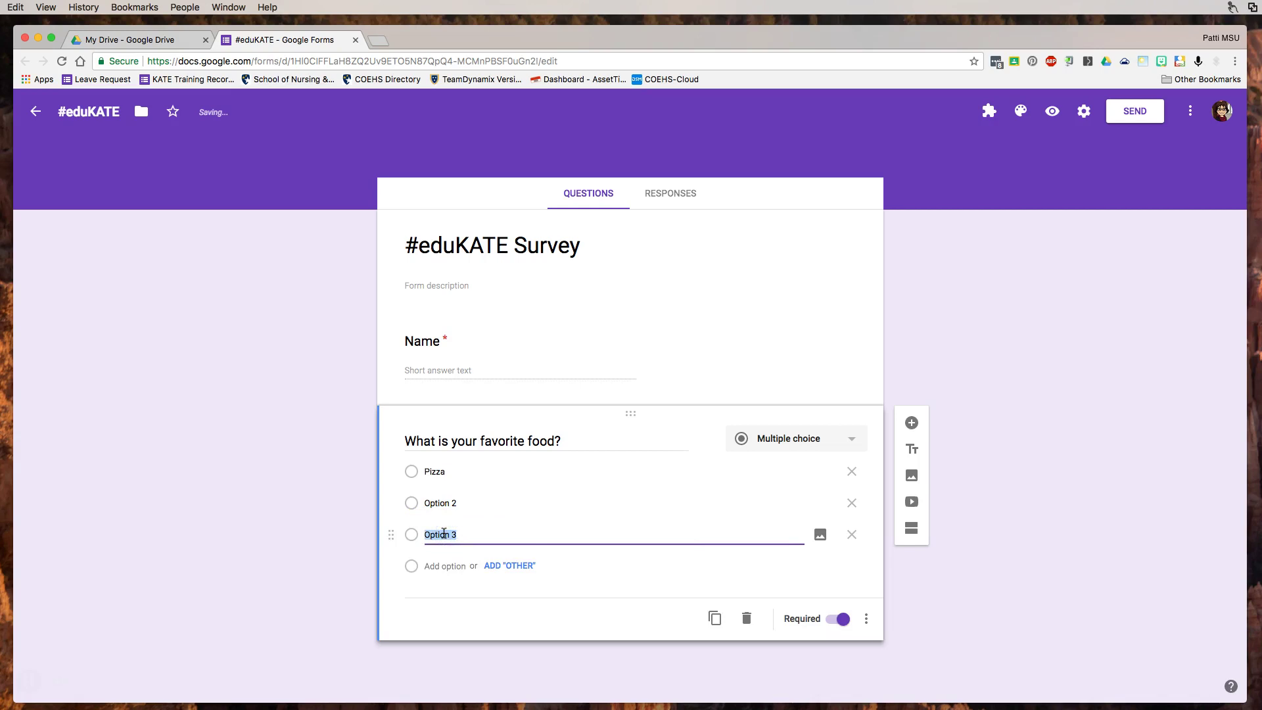
pyautogui.click(445, 503)
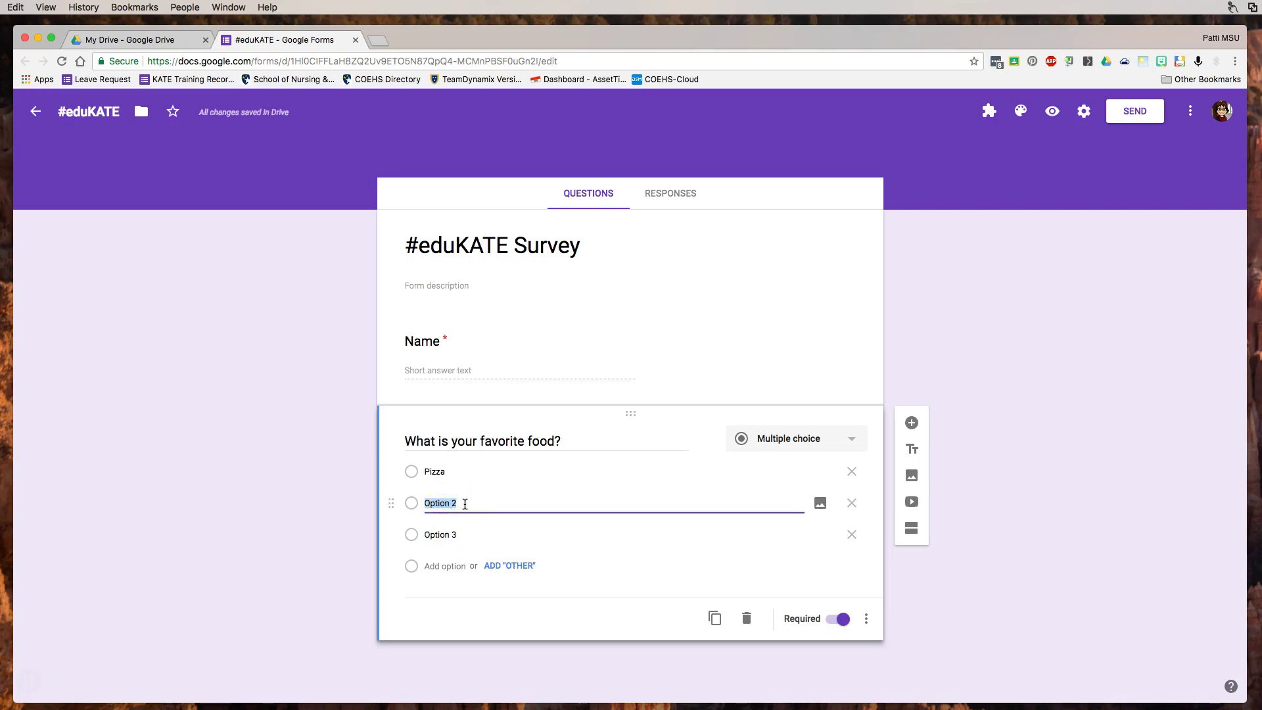
pyautogui.write('Hamburger')
pyautogui.click(438, 538)
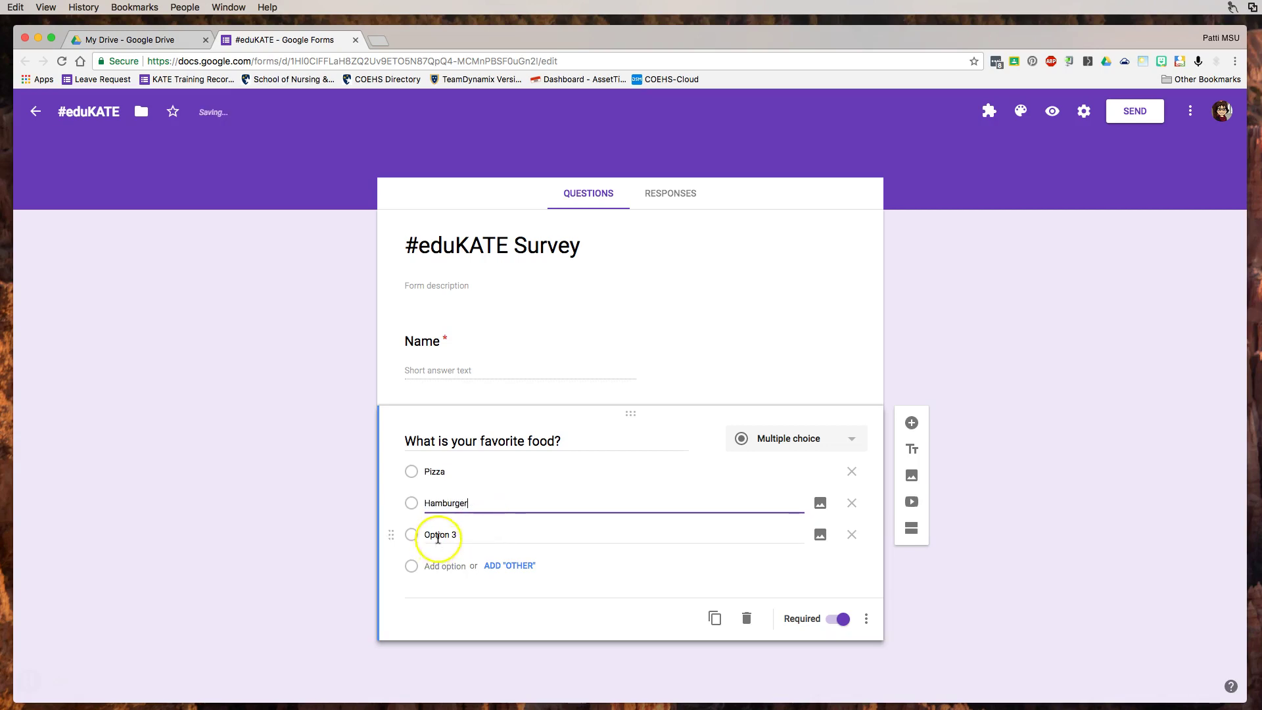
pyautogui.write('Spaghetti')
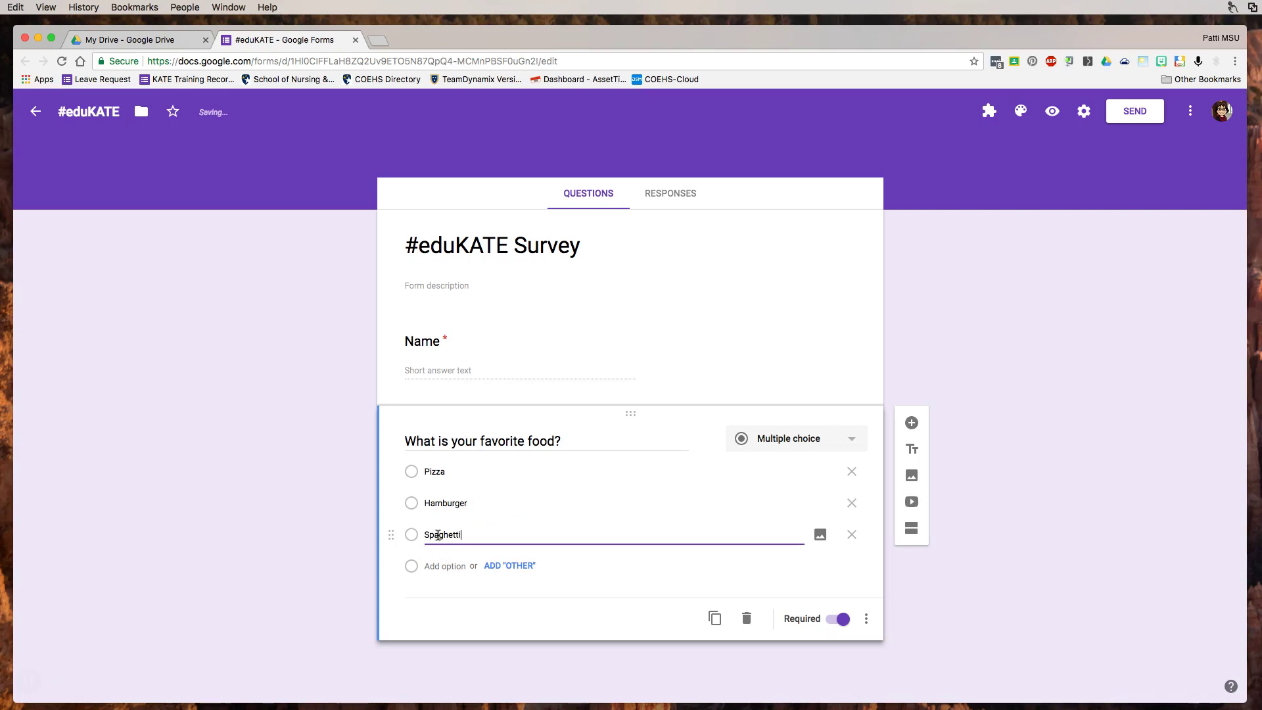
pyautogui.click(439, 565)
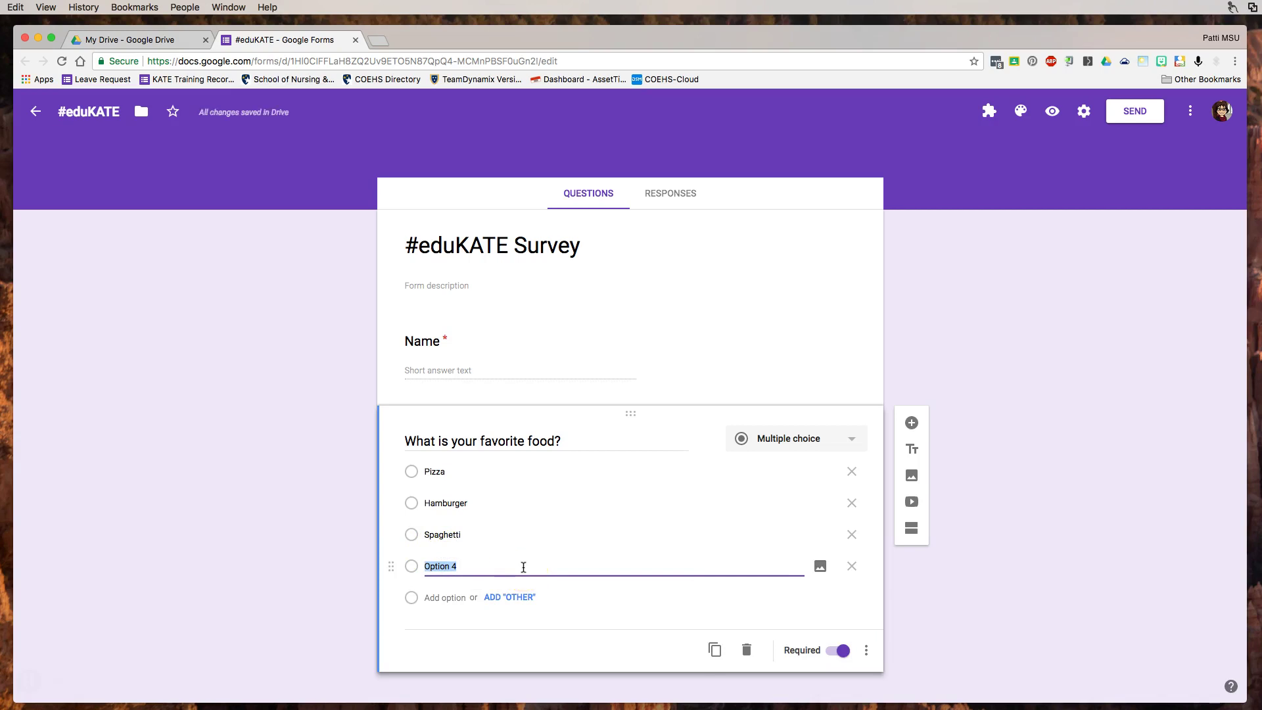
pyautogui.write('Pot Roast')
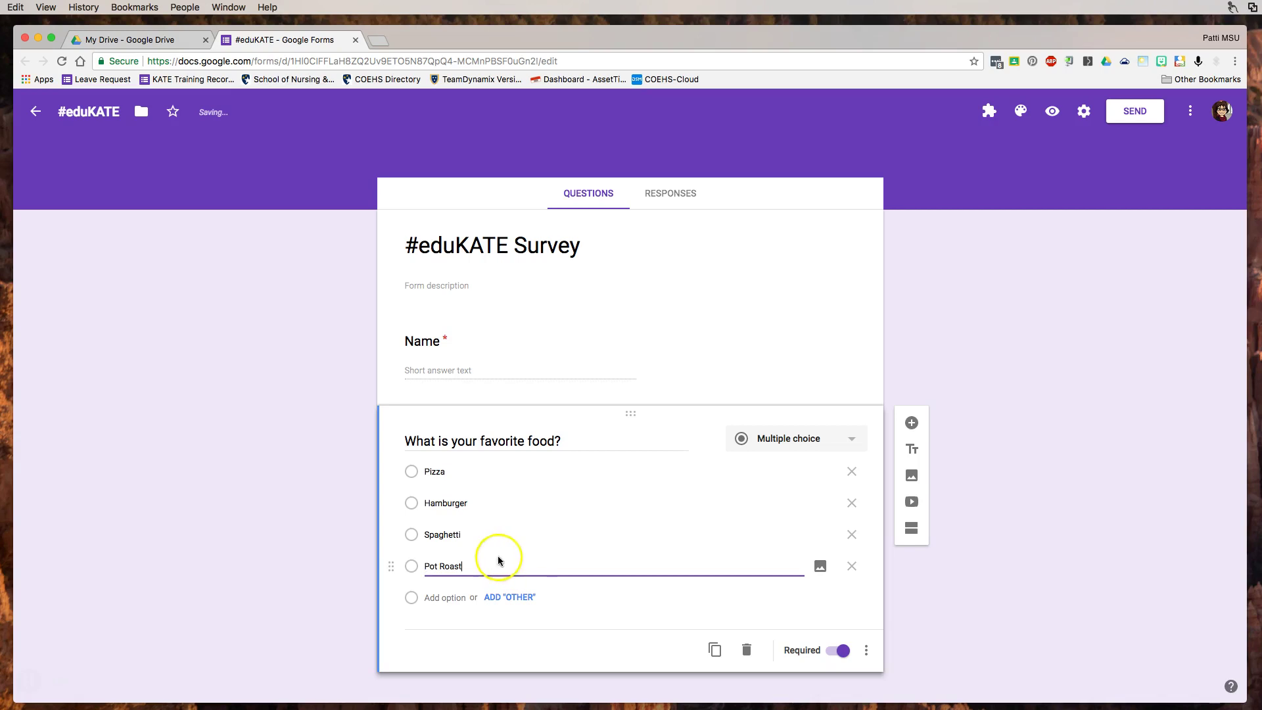
pyautogui.click(503, 596)
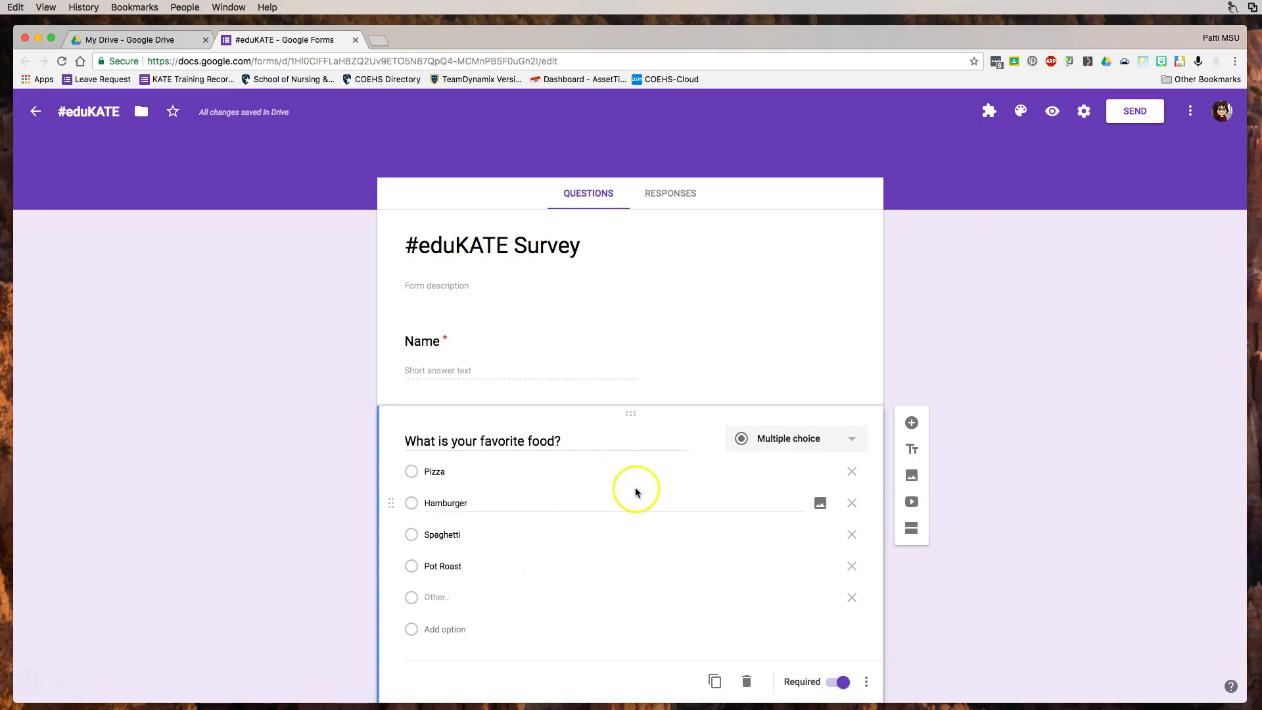
pyautogui.scroll(-2, 636, 491)
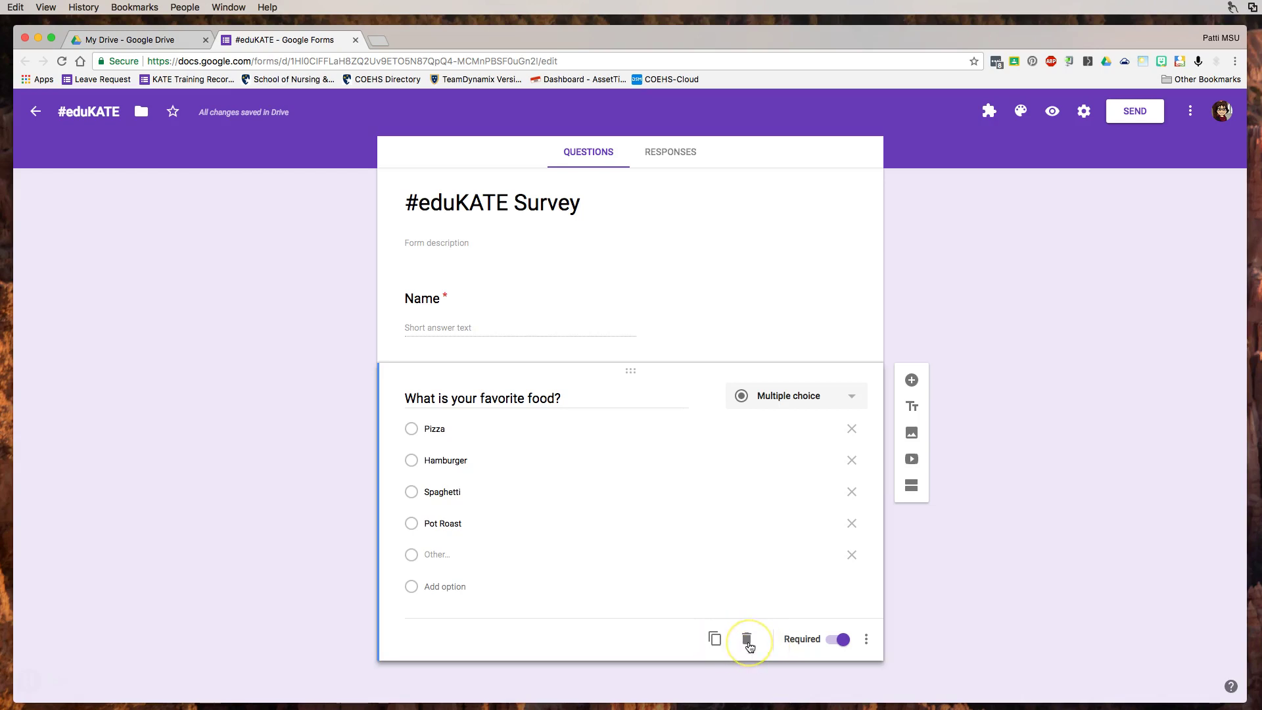
pyautogui.click(867, 641)
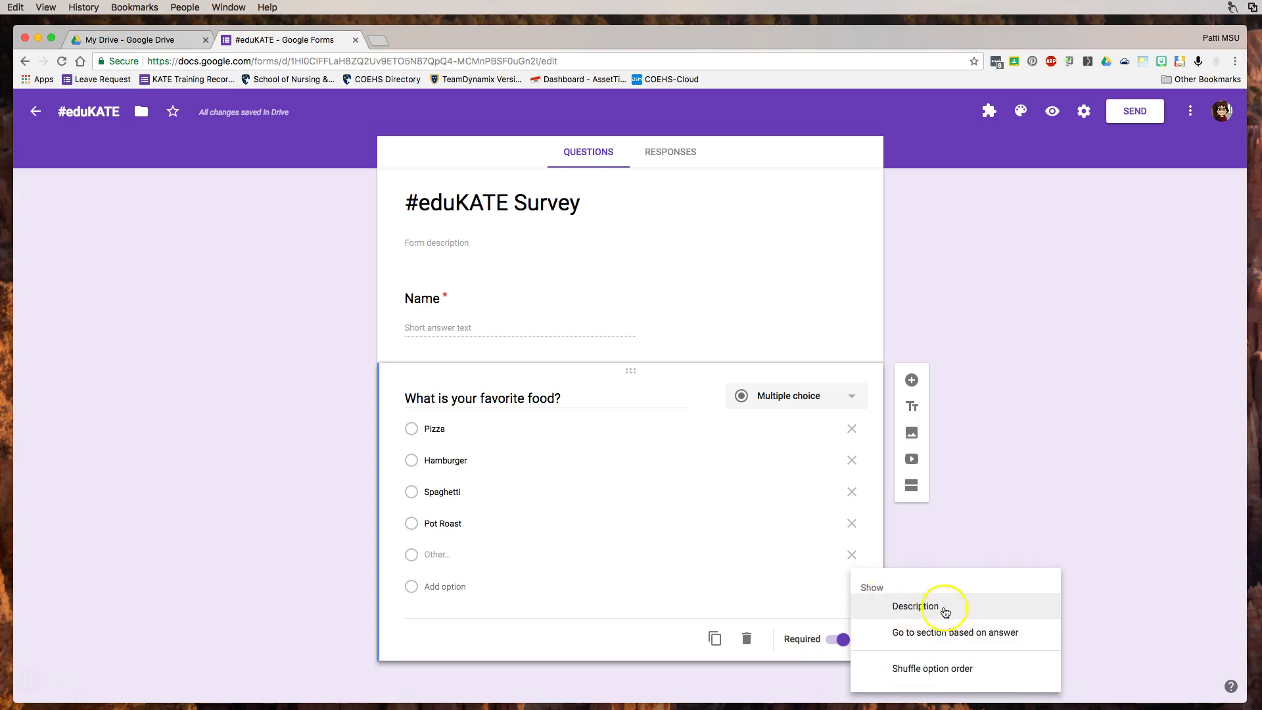
pyautogui.click(999, 523)
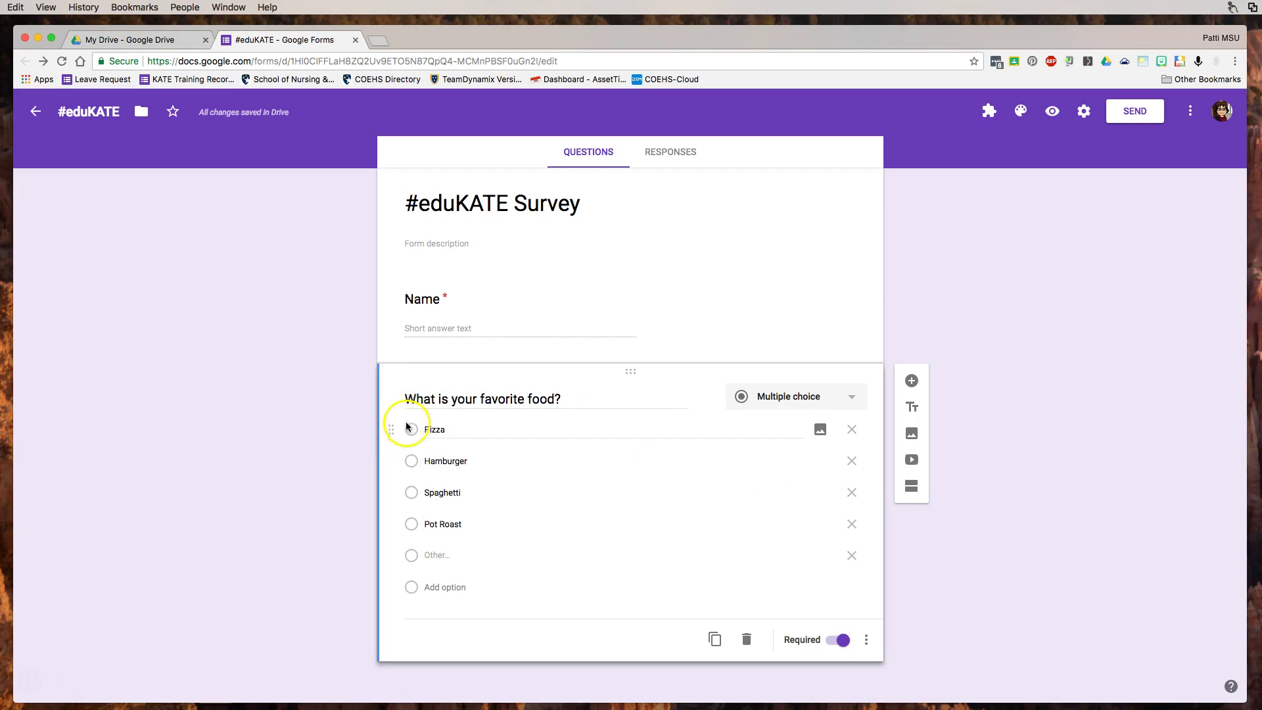
pyautogui.moveTo(390, 437)
pyautogui.mouseDown()
pyautogui.moveTo(386, 495)
pyautogui.moveTo(393, 426)
pyautogui.mouseUp()
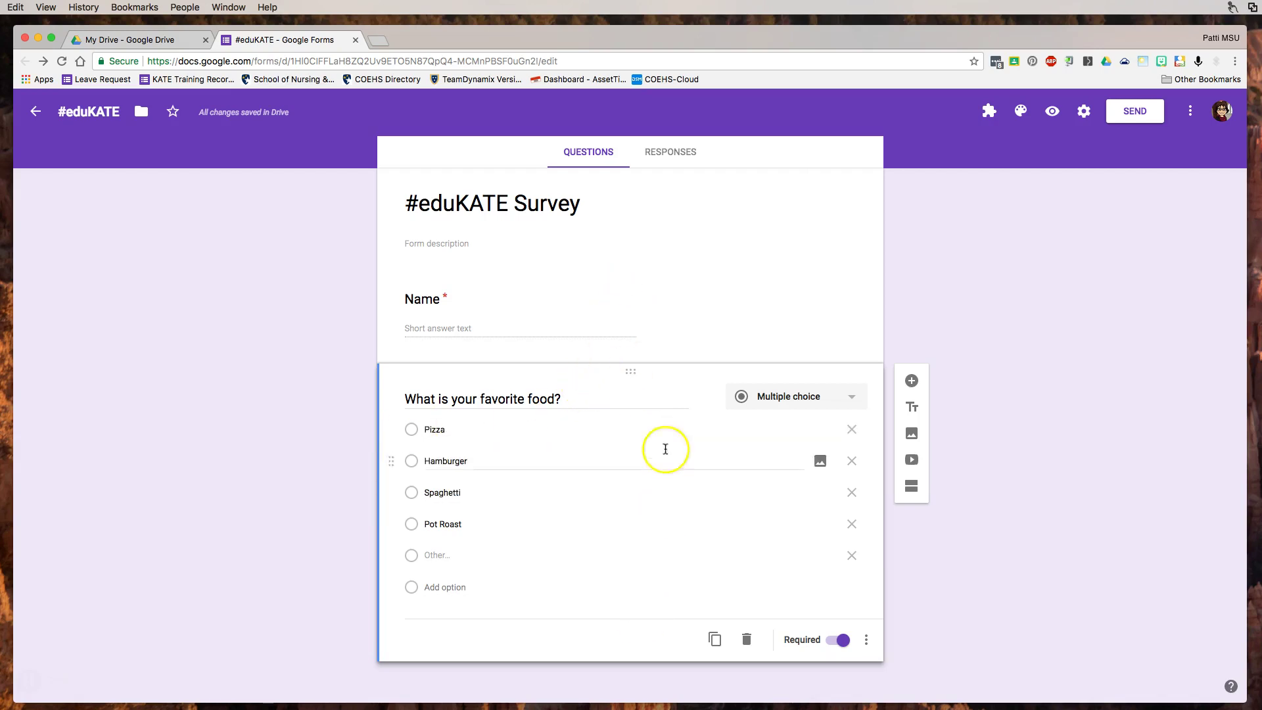
pyautogui.click(632, 373)
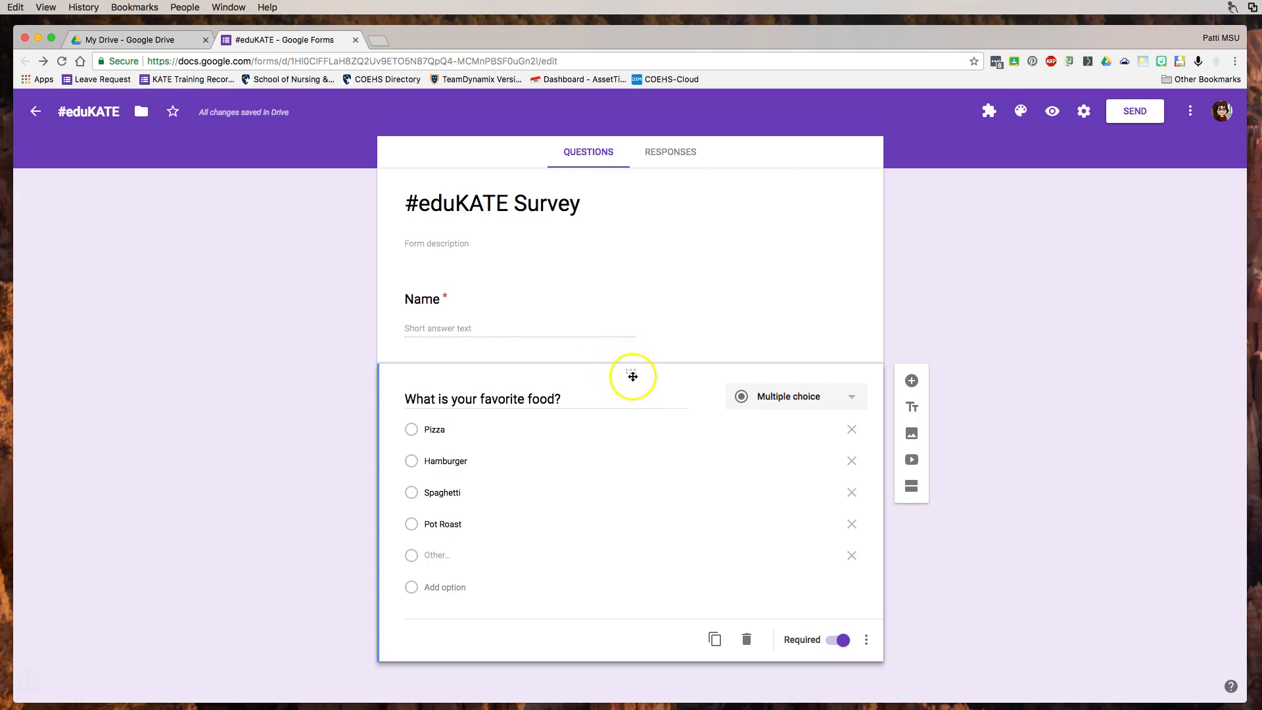
pyautogui.moveTo(631, 373); pyautogui.dragTo(631, 403)
pyautogui.click(638, 413)
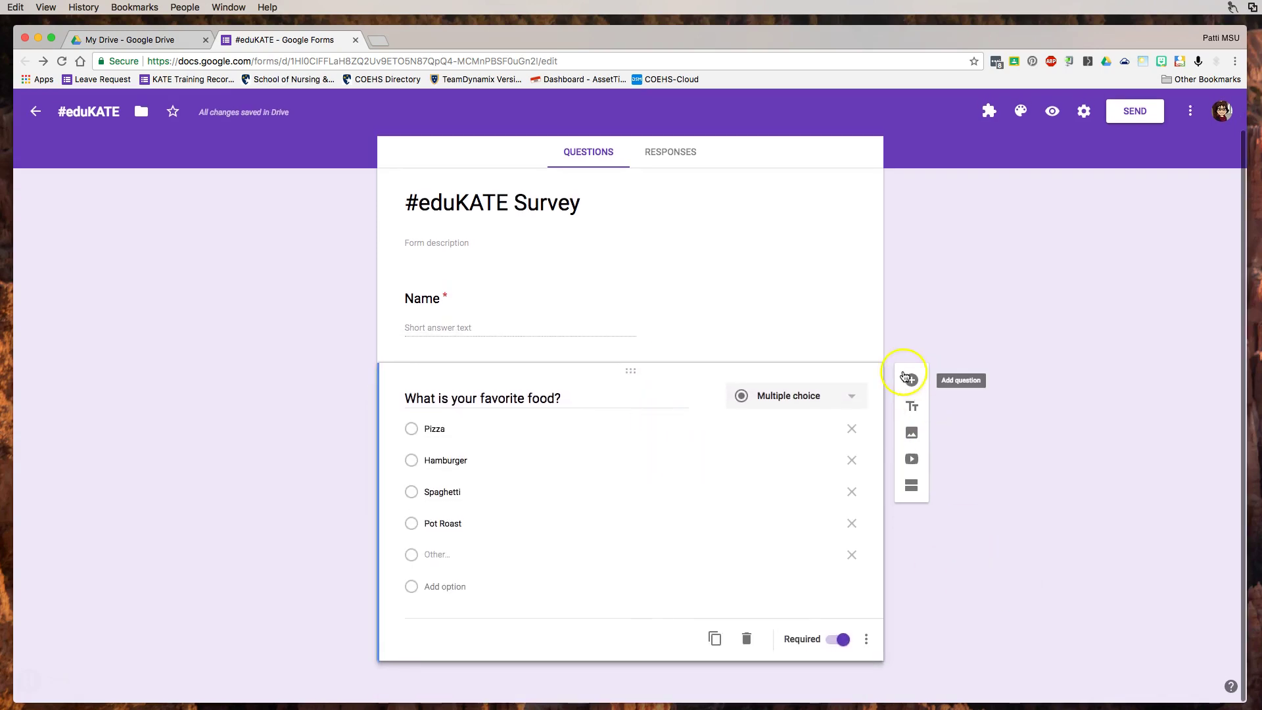
# - Add a third question of type File upload and agree to let respondents upload files to Drive
pyautogui.click(912, 381)
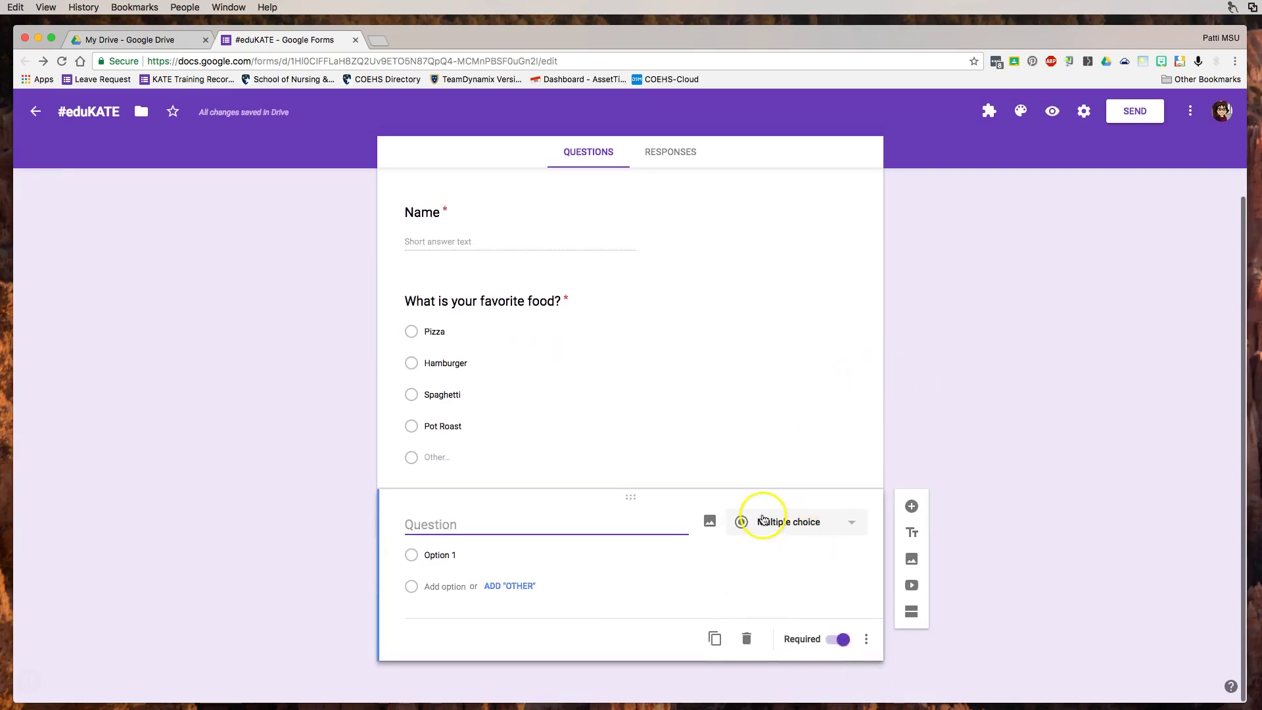
pyautogui.click(852, 523)
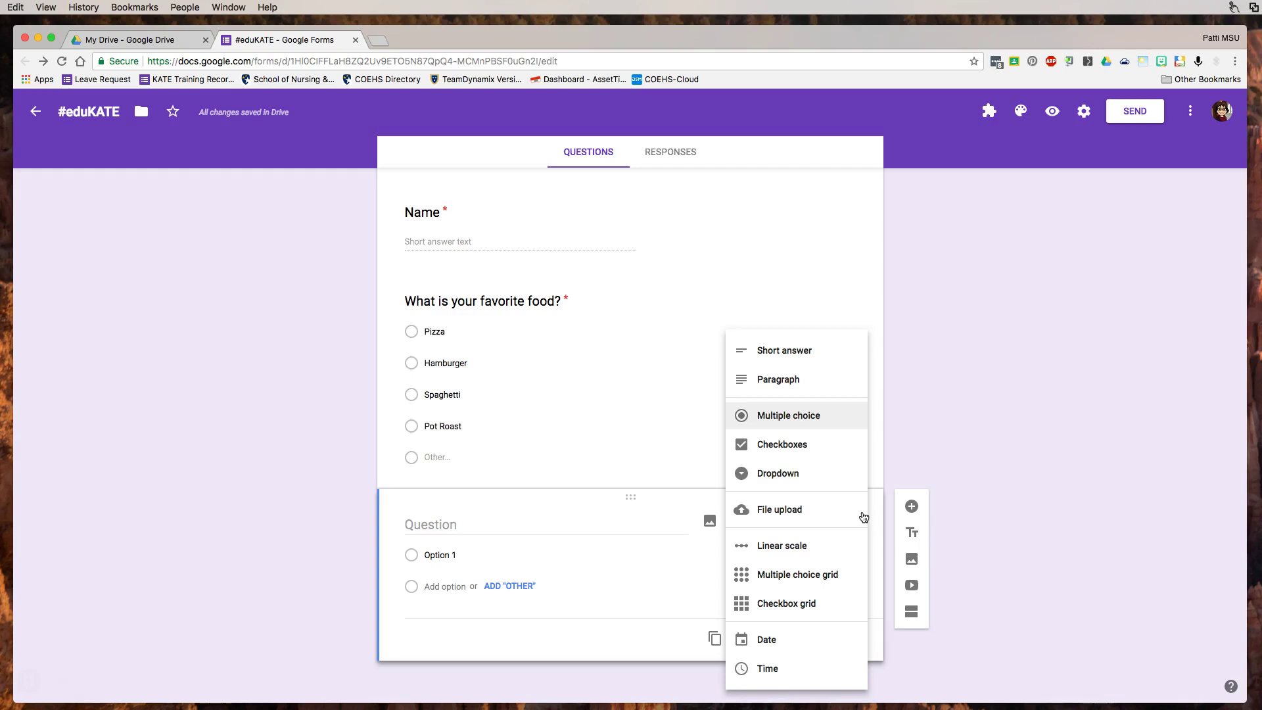
pyautogui.click(777, 381)
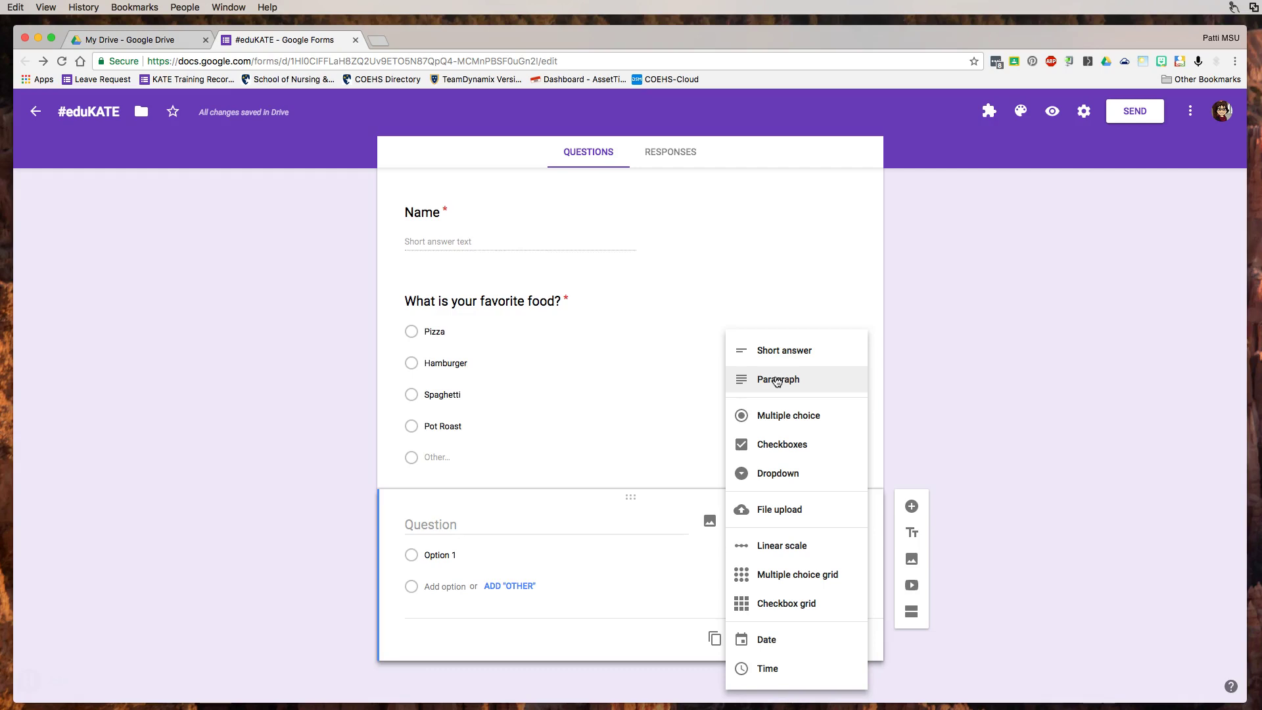
pyautogui.click(794, 415)
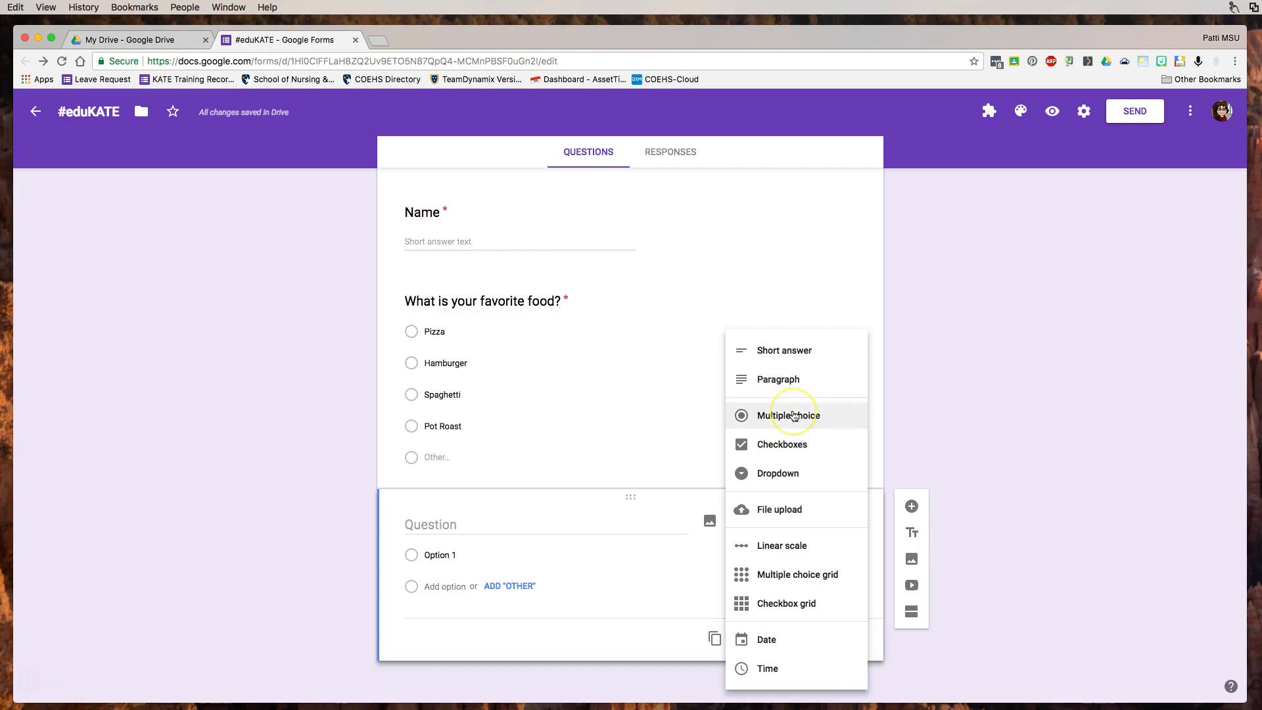
pyautogui.click(795, 415)
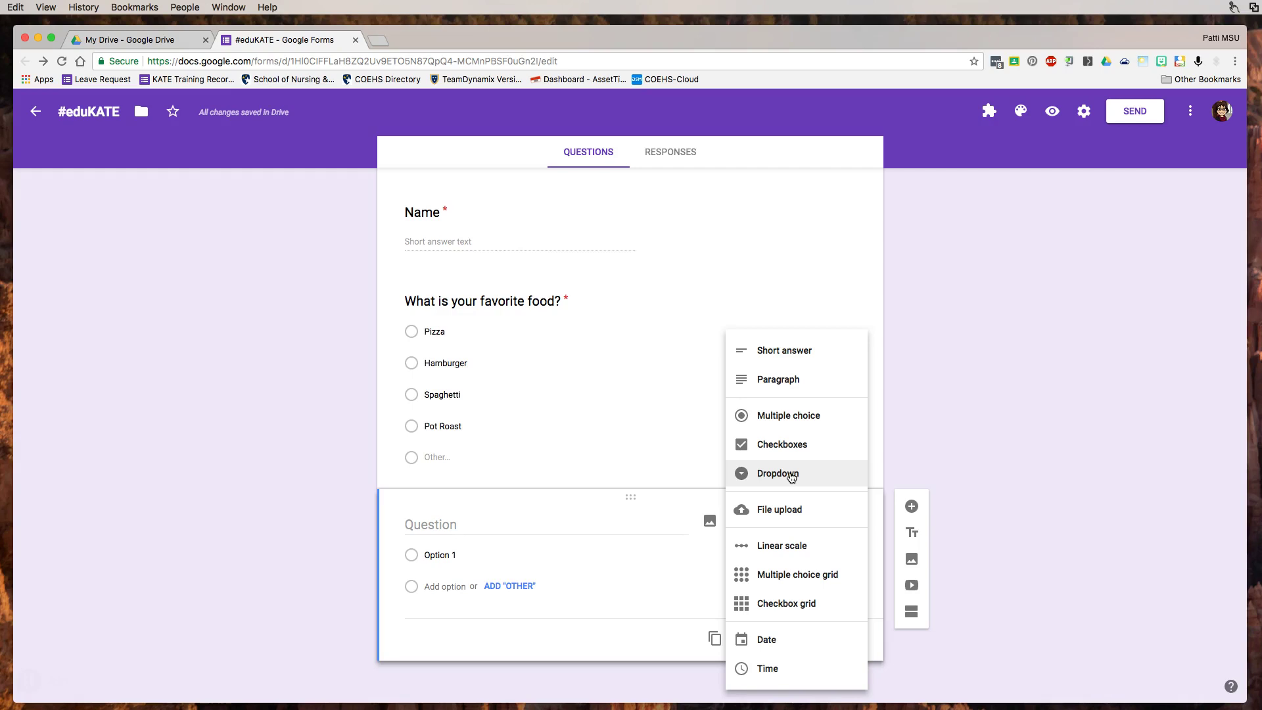
pyautogui.click(797, 512)
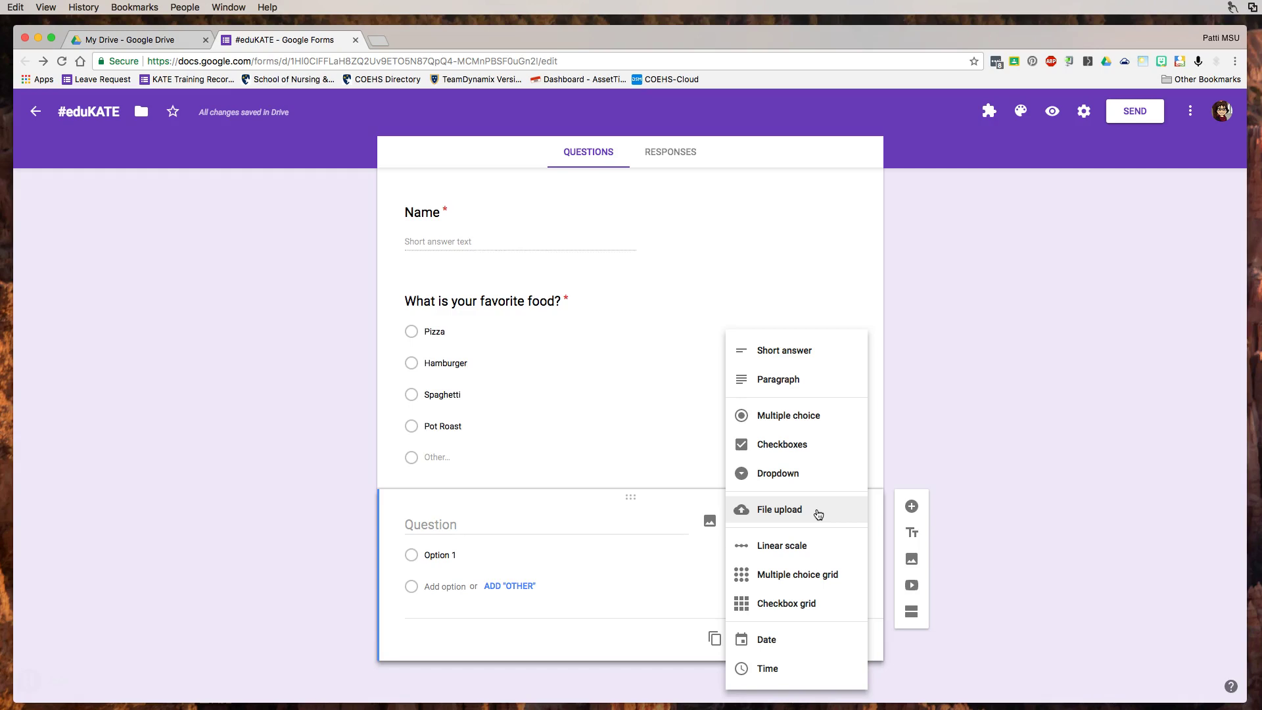
pyautogui.click(807, 549)
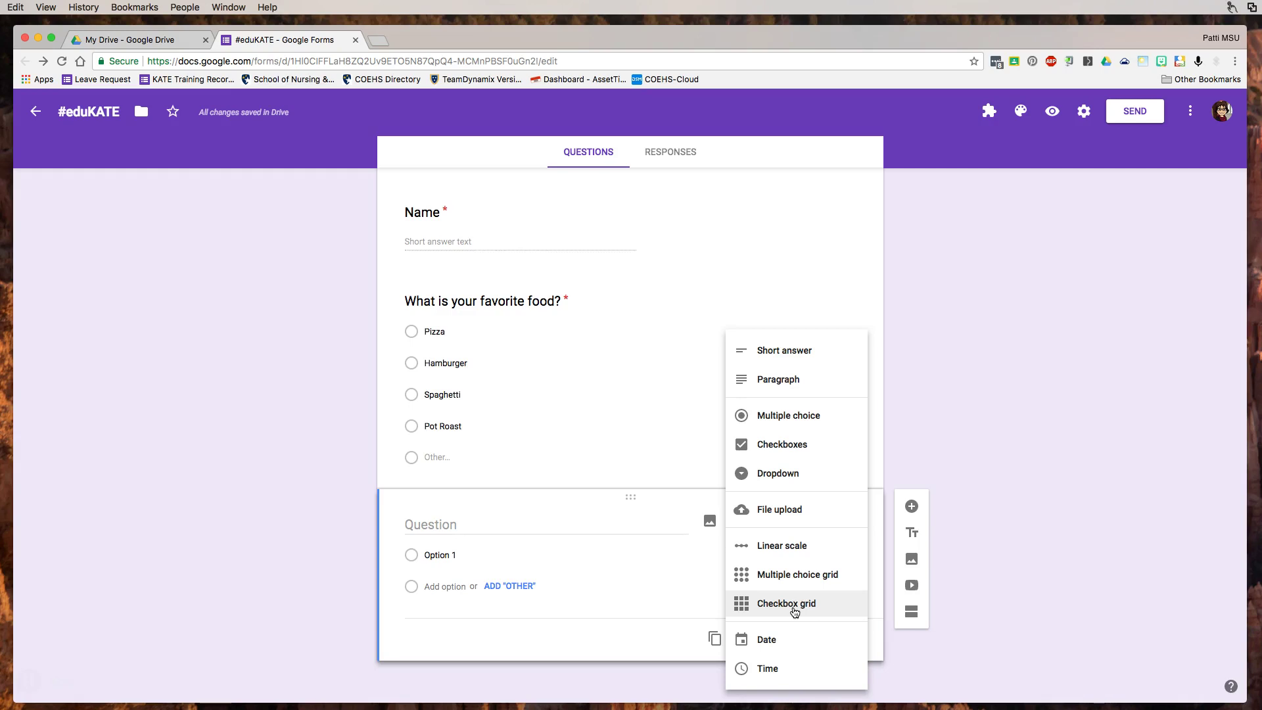
pyautogui.click(786, 641)
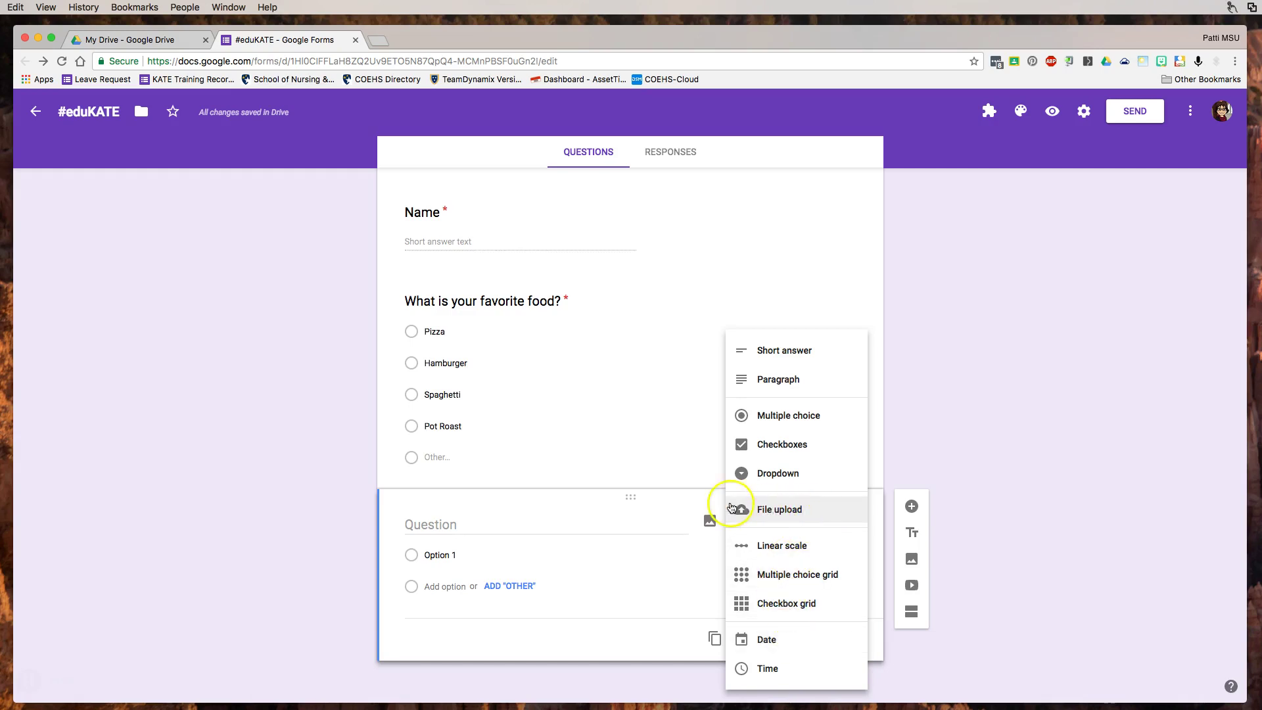
pyautogui.click(794, 512)
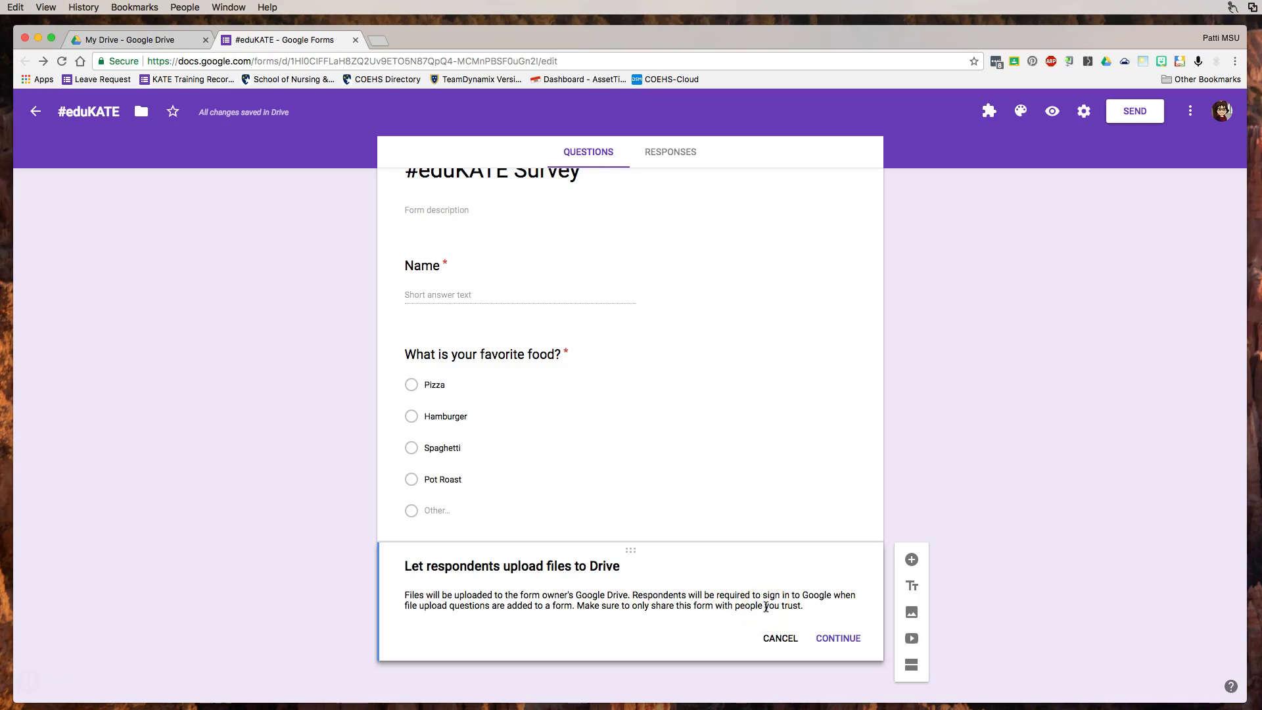
pyautogui.click(838, 638)
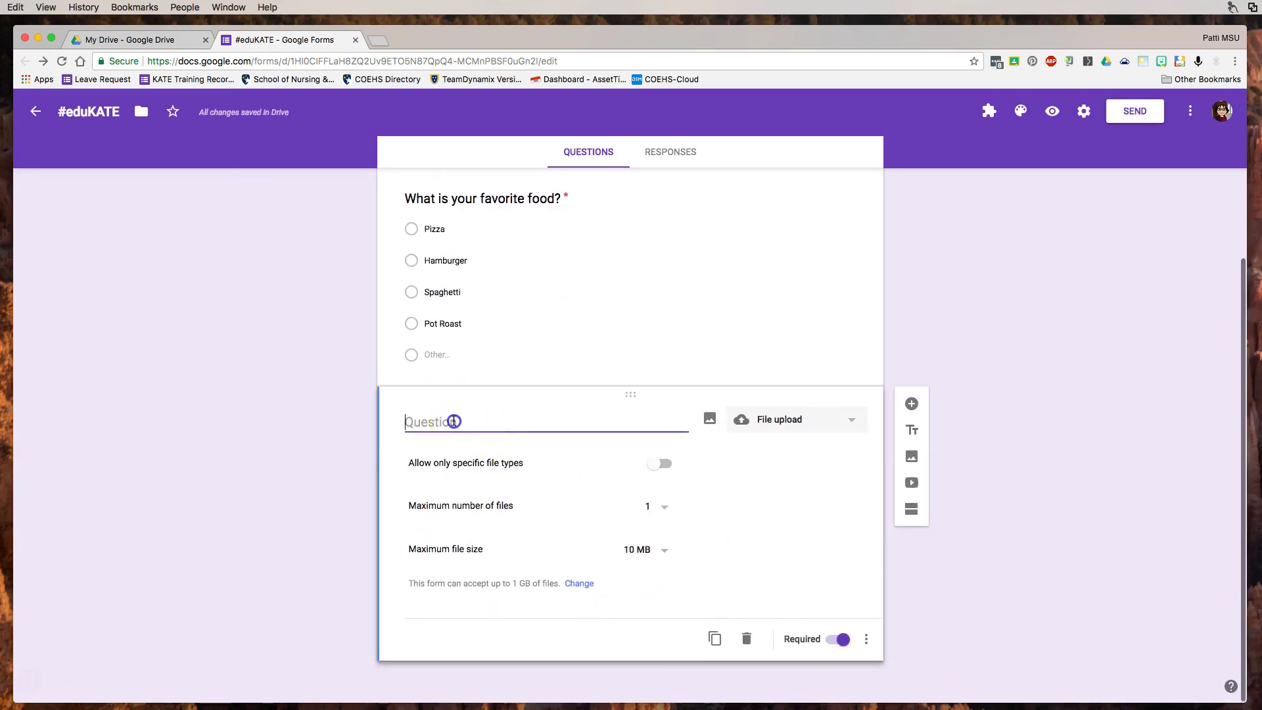
# - Title the file upload question "Upload your video file" and allow only the Video file type
pyautogui.write('Upl')
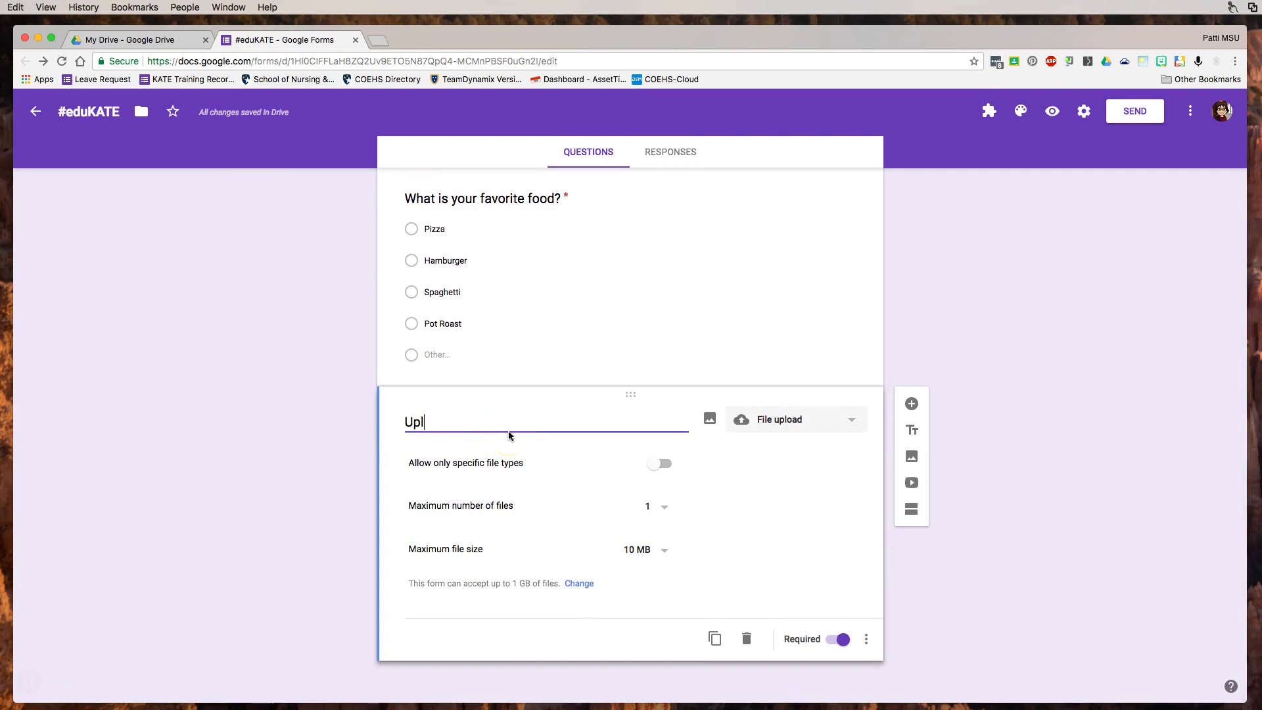
pyautogui.write('oad your video file')
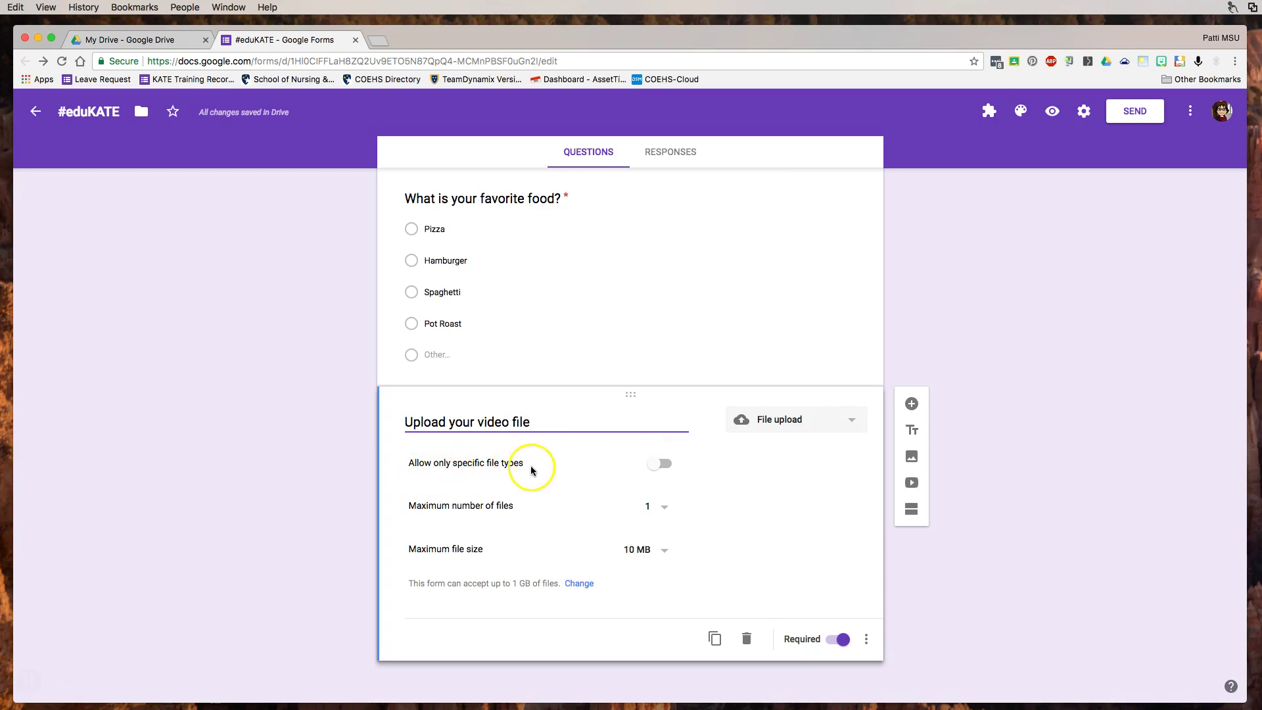
pyautogui.click(665, 465)
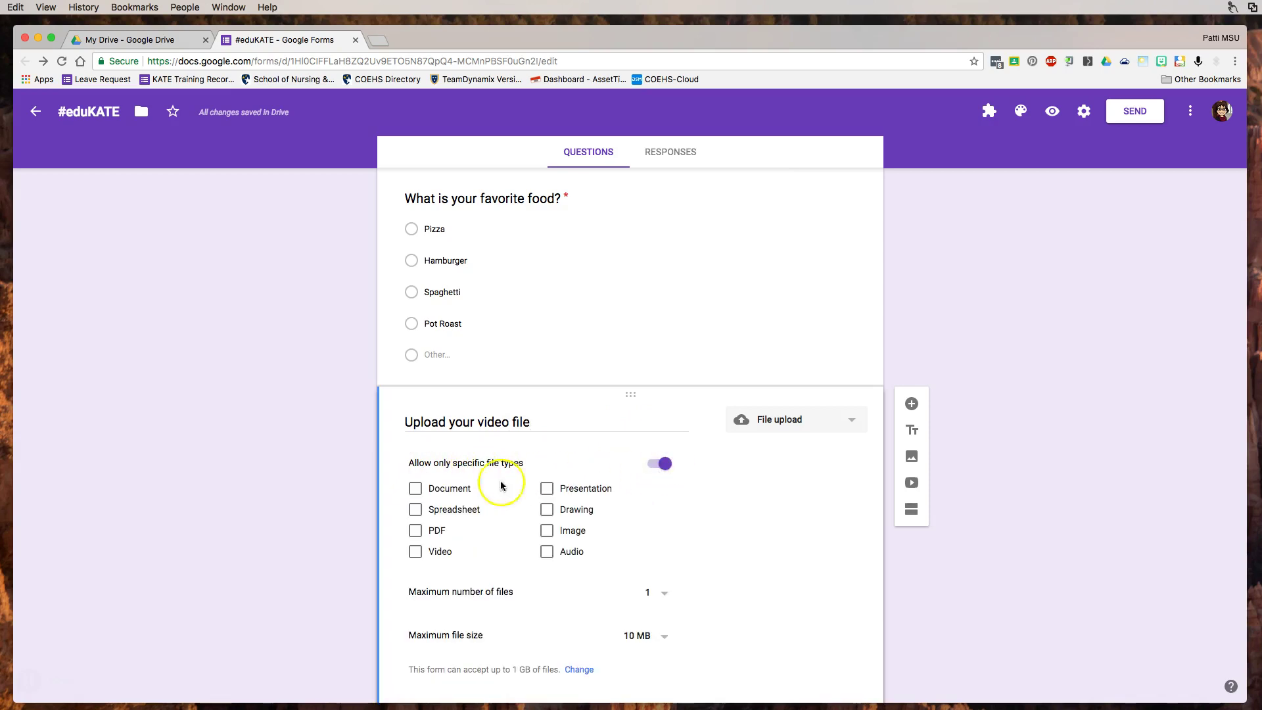
pyautogui.click(416, 552)
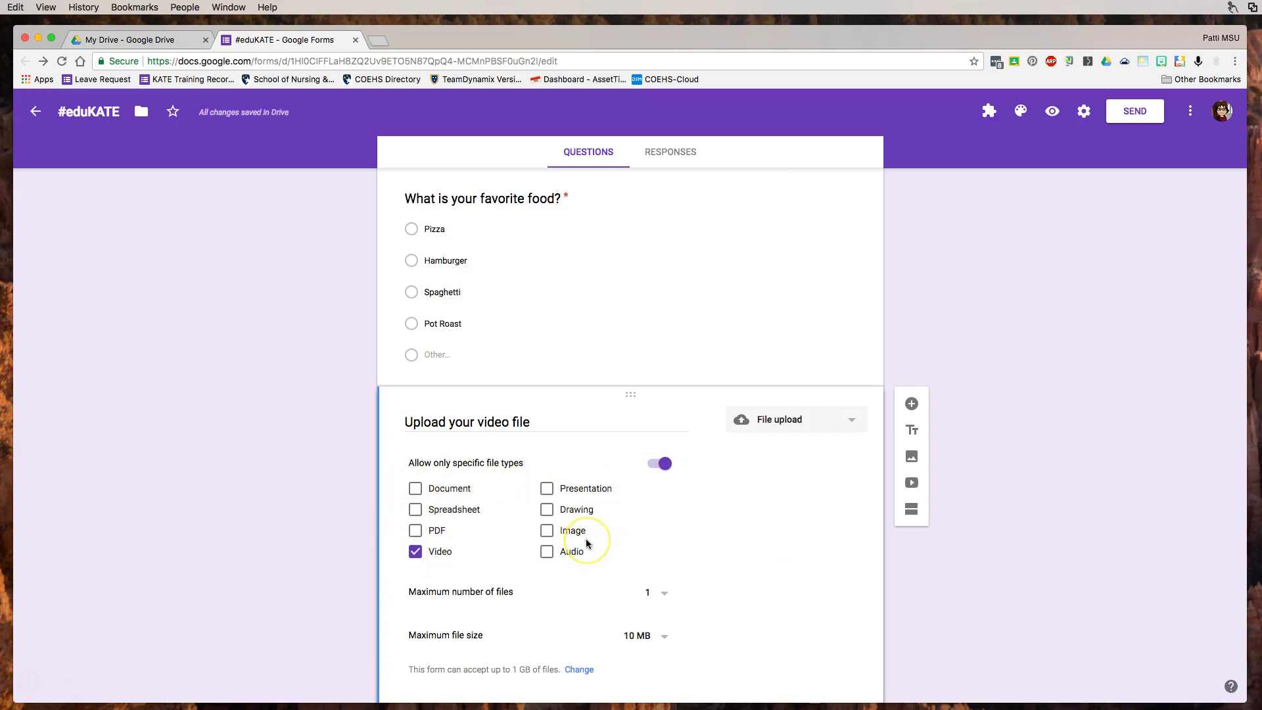
# - Examine the choices for maximum number of files, maximum file size and extra display options of the video upload question
pyautogui.scroll(-3, 621, 537)
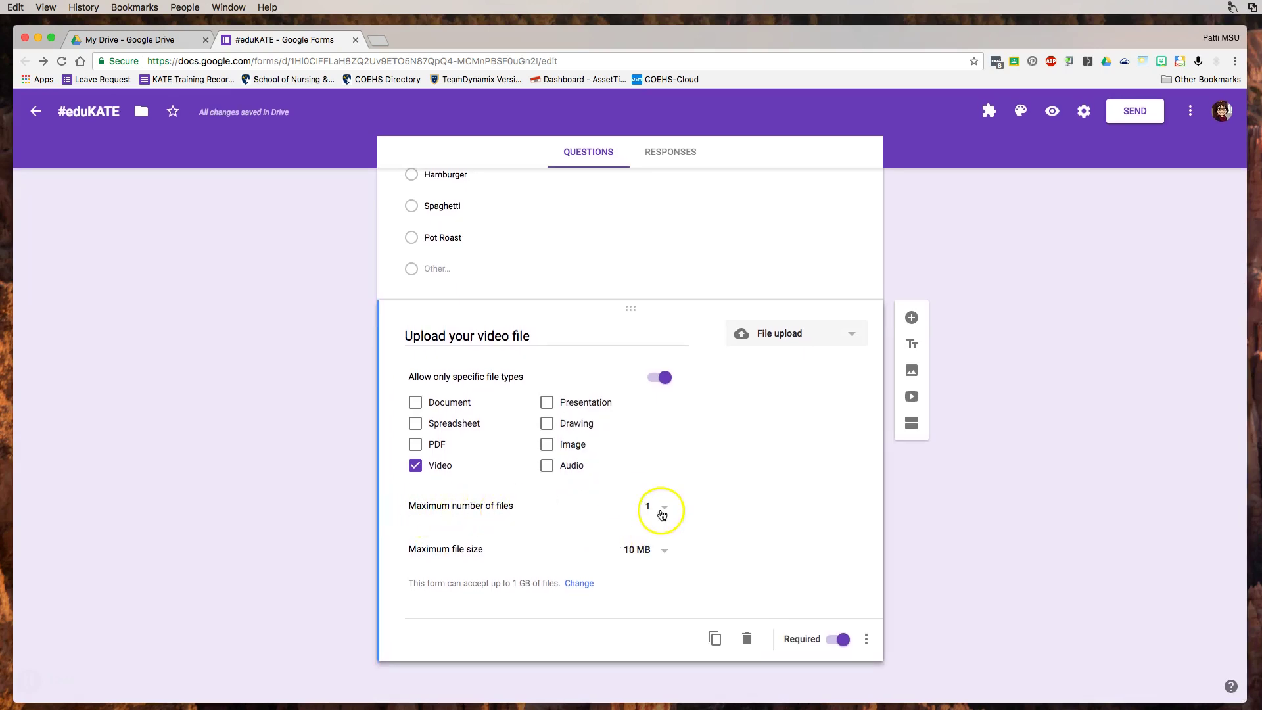
pyautogui.click(663, 510)
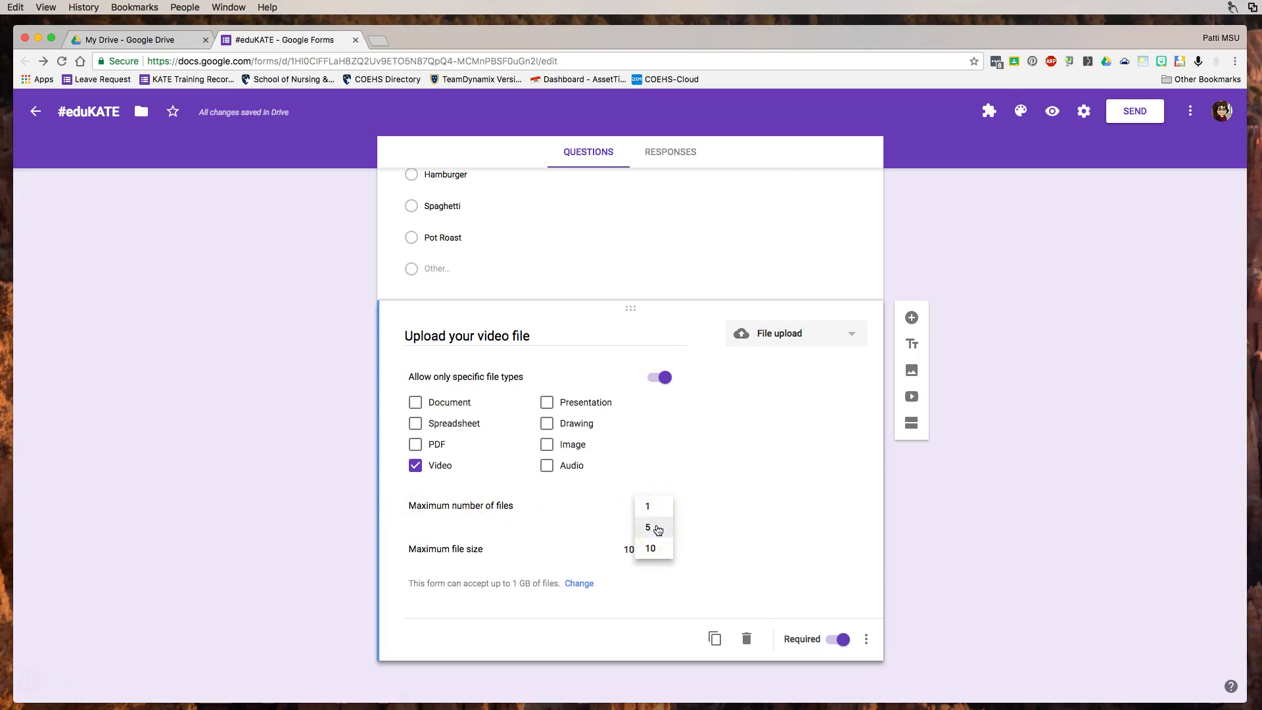
pyautogui.click(727, 507)
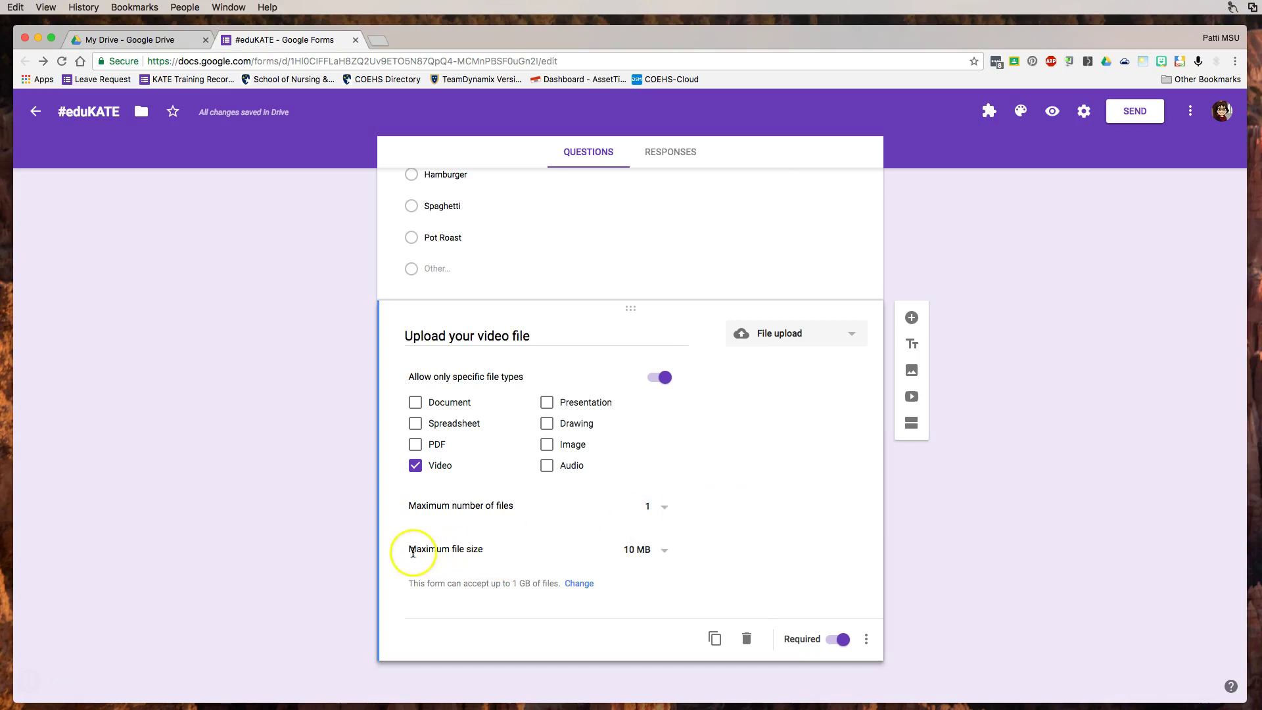
pyautogui.click(665, 553)
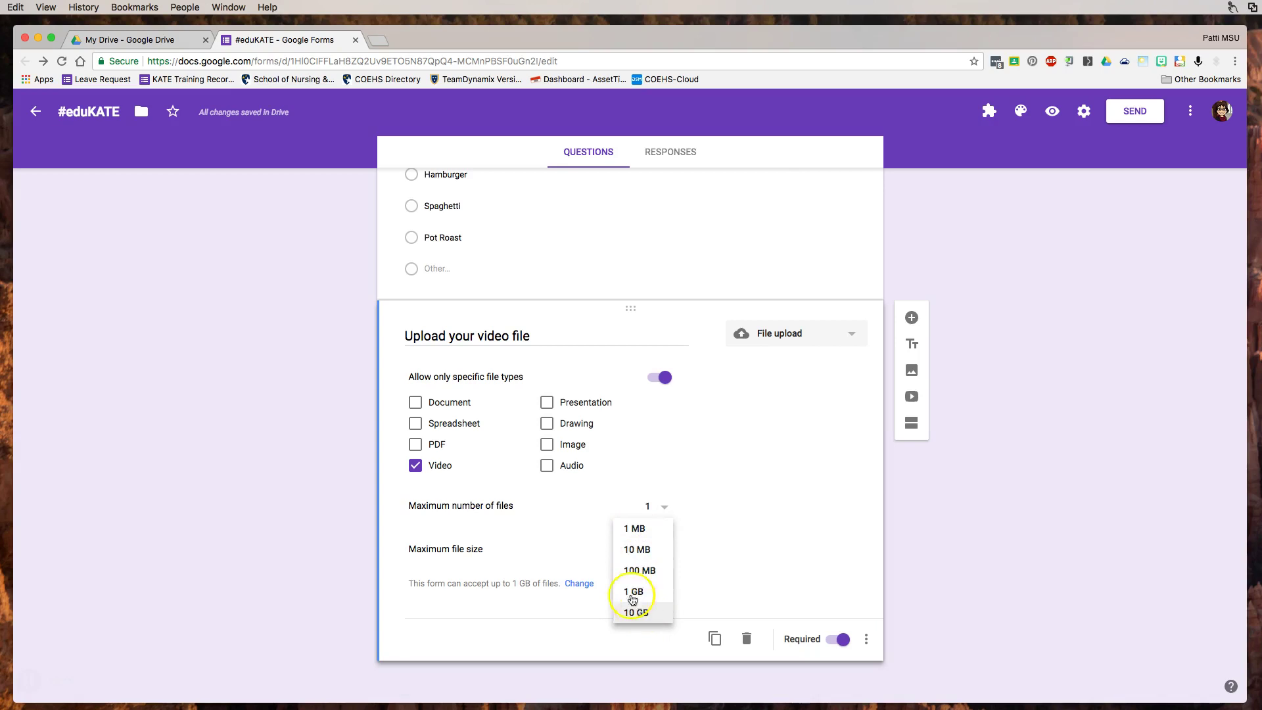
pyautogui.click(742, 535)
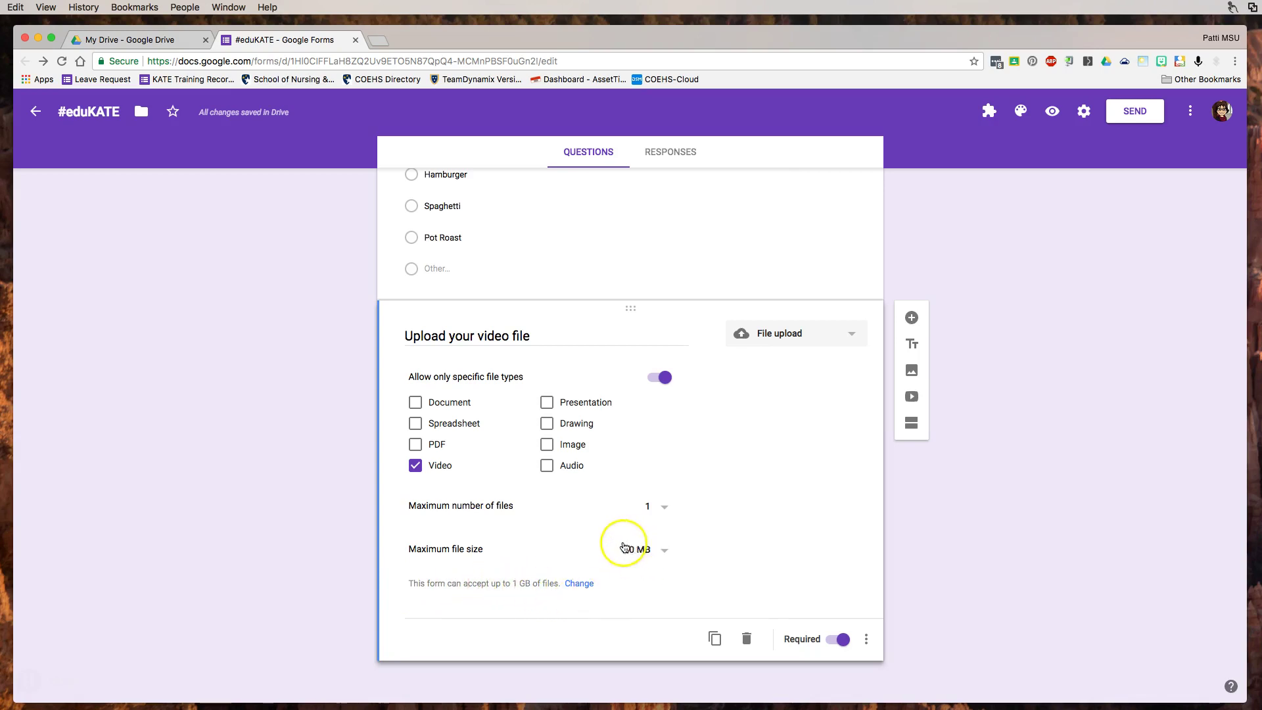
pyautogui.click(657, 551)
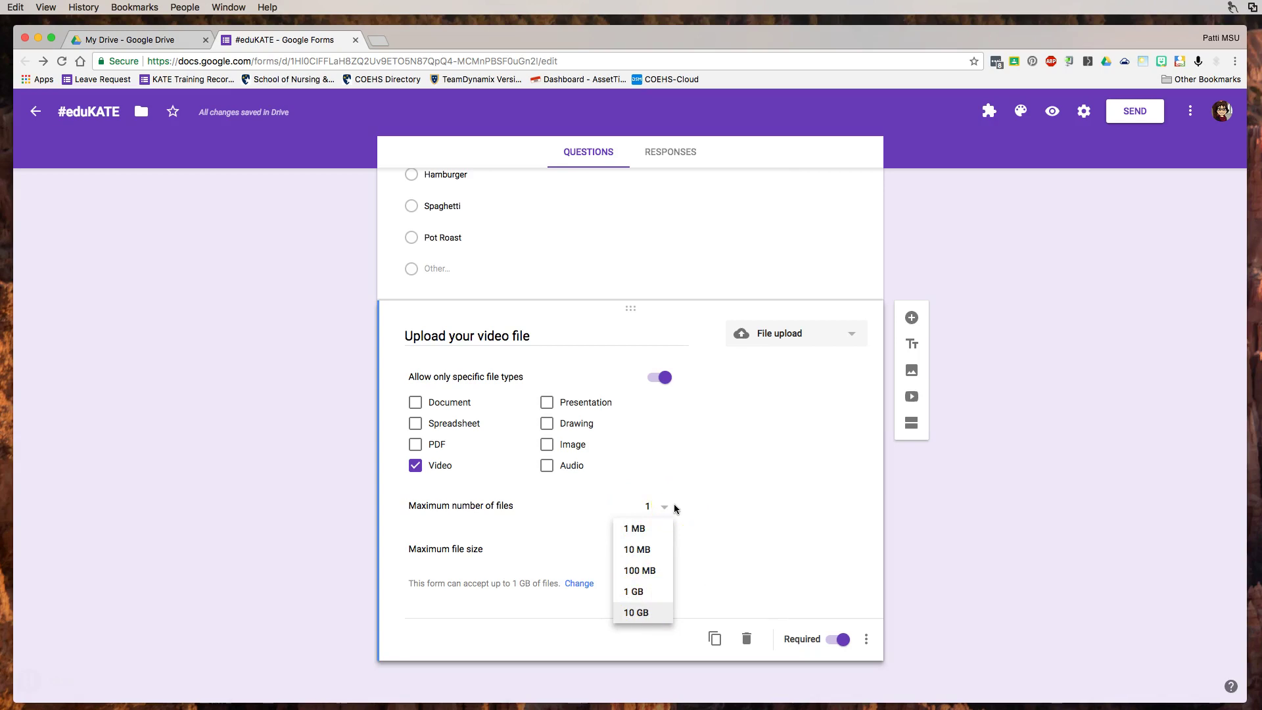
pyautogui.click(761, 501)
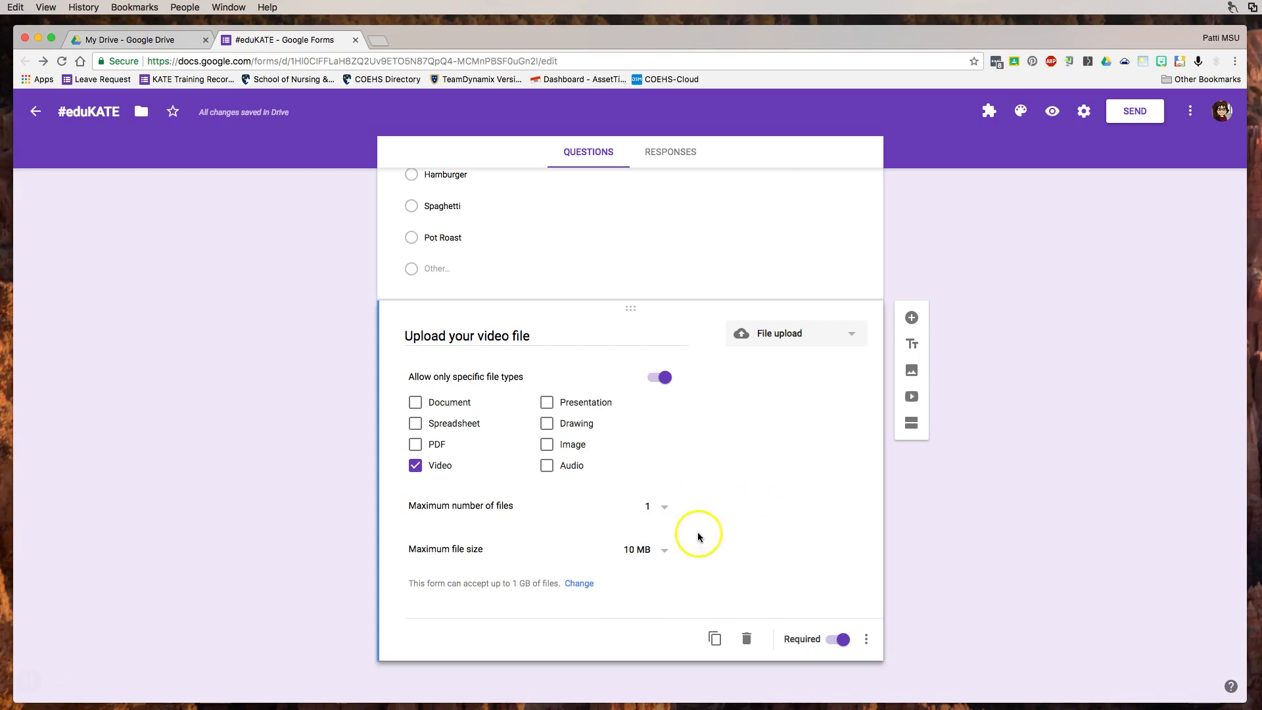
pyautogui.click(664, 552)
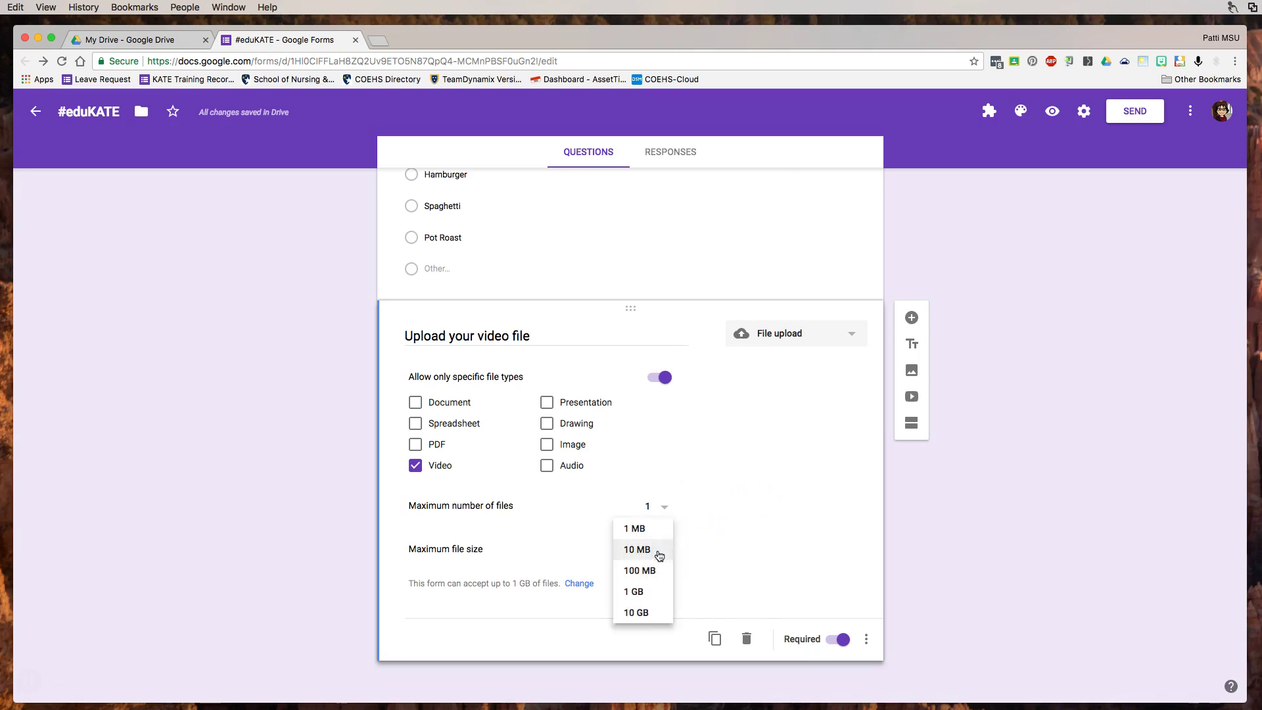
pyautogui.click(707, 541)
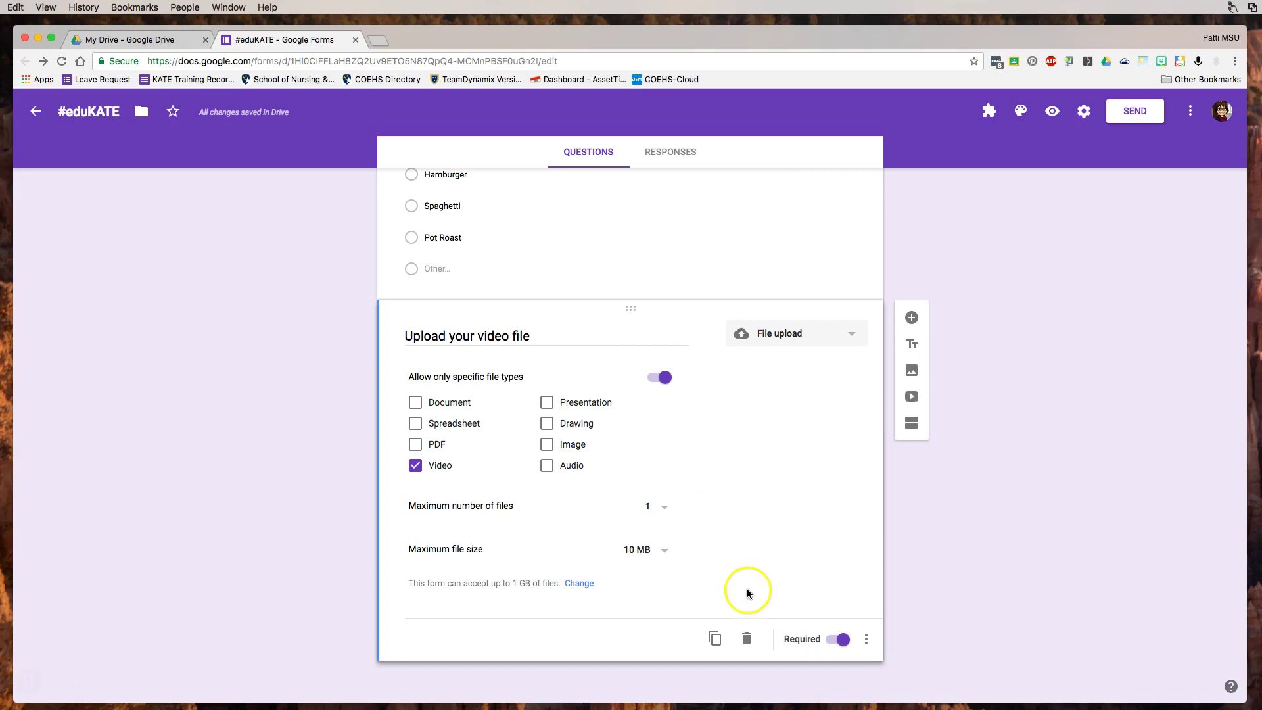
pyautogui.click(866, 640)
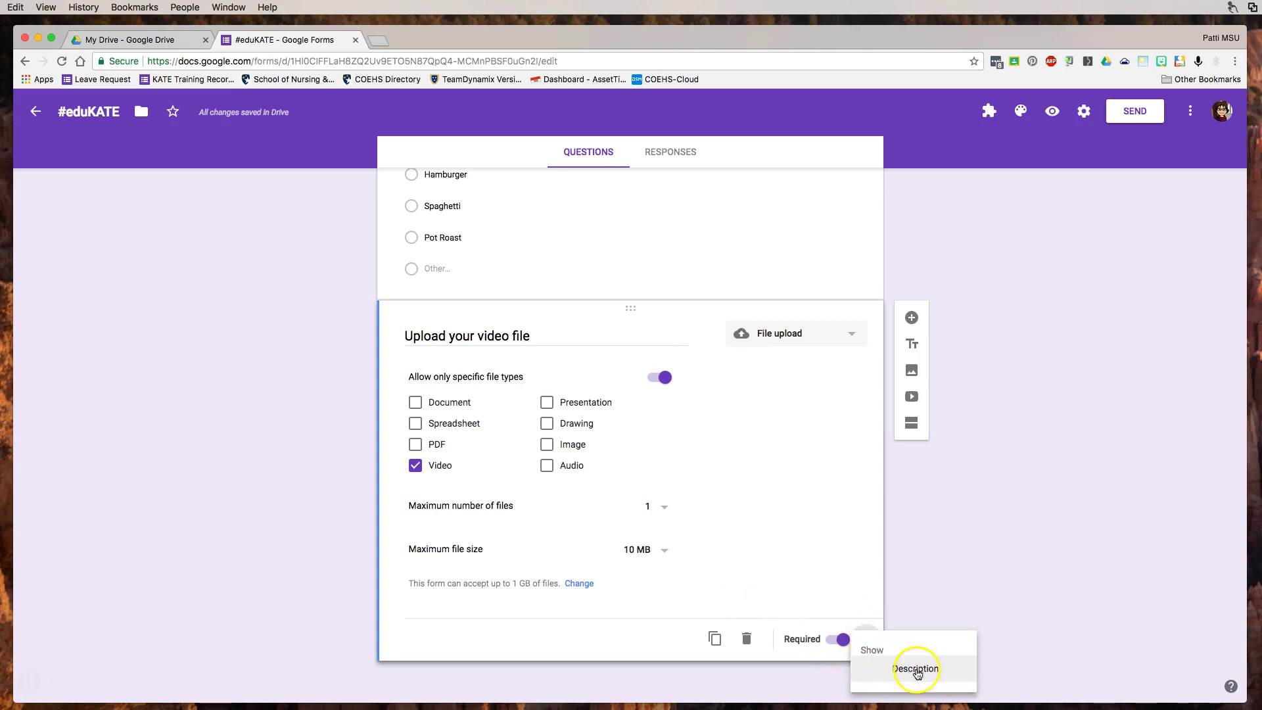
pyautogui.click(951, 571)
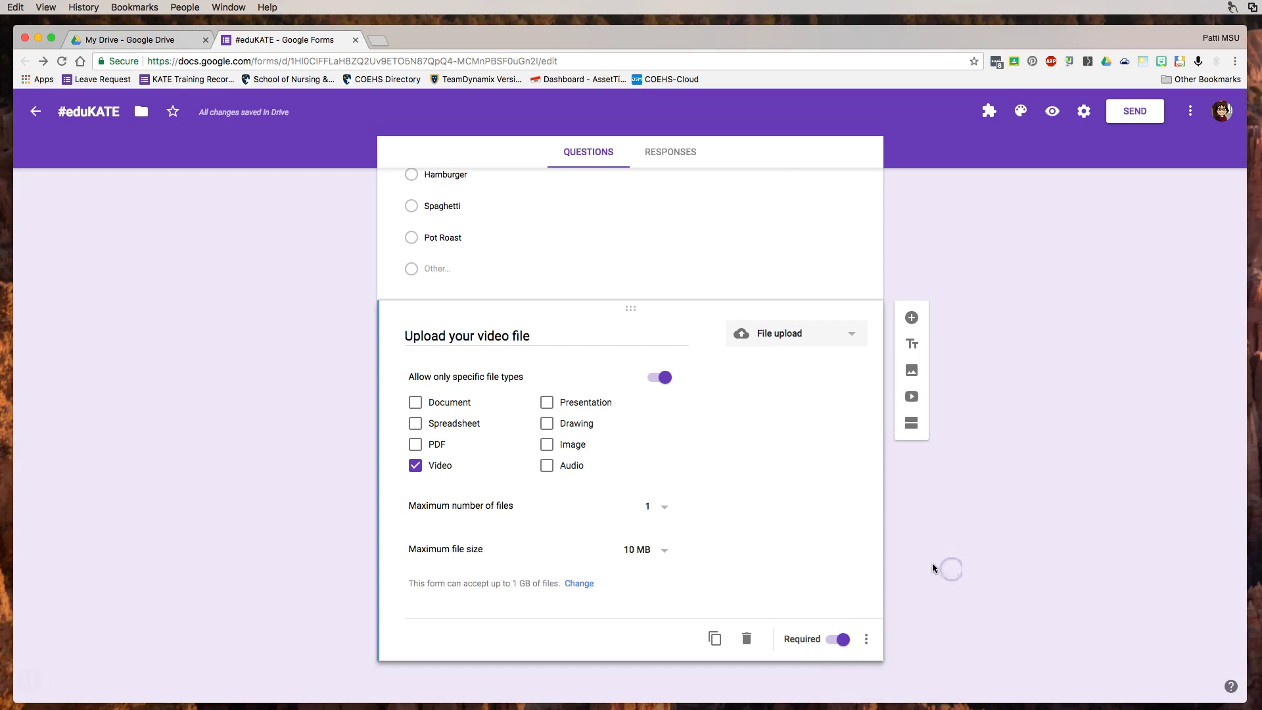
# - Add a new question after the video upload question and search Google for an image using "what's going on in this picture"
pyautogui.click(912, 320)
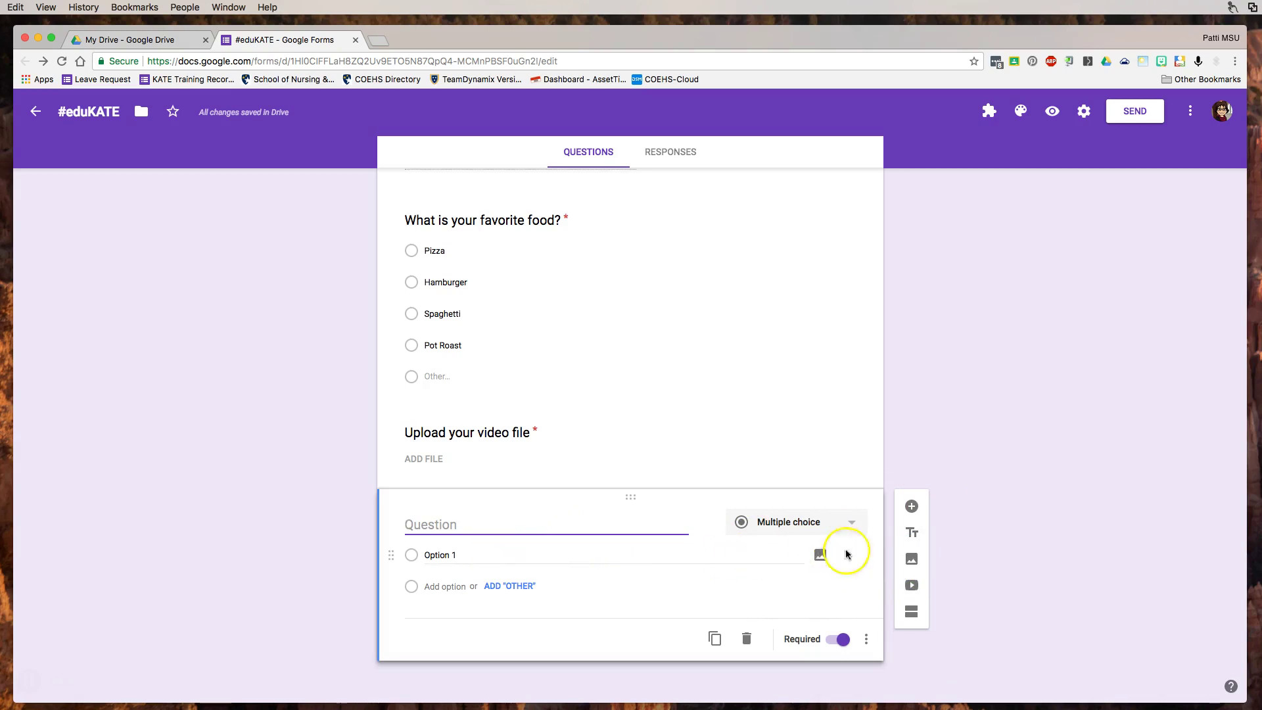
pyautogui.click(918, 563)
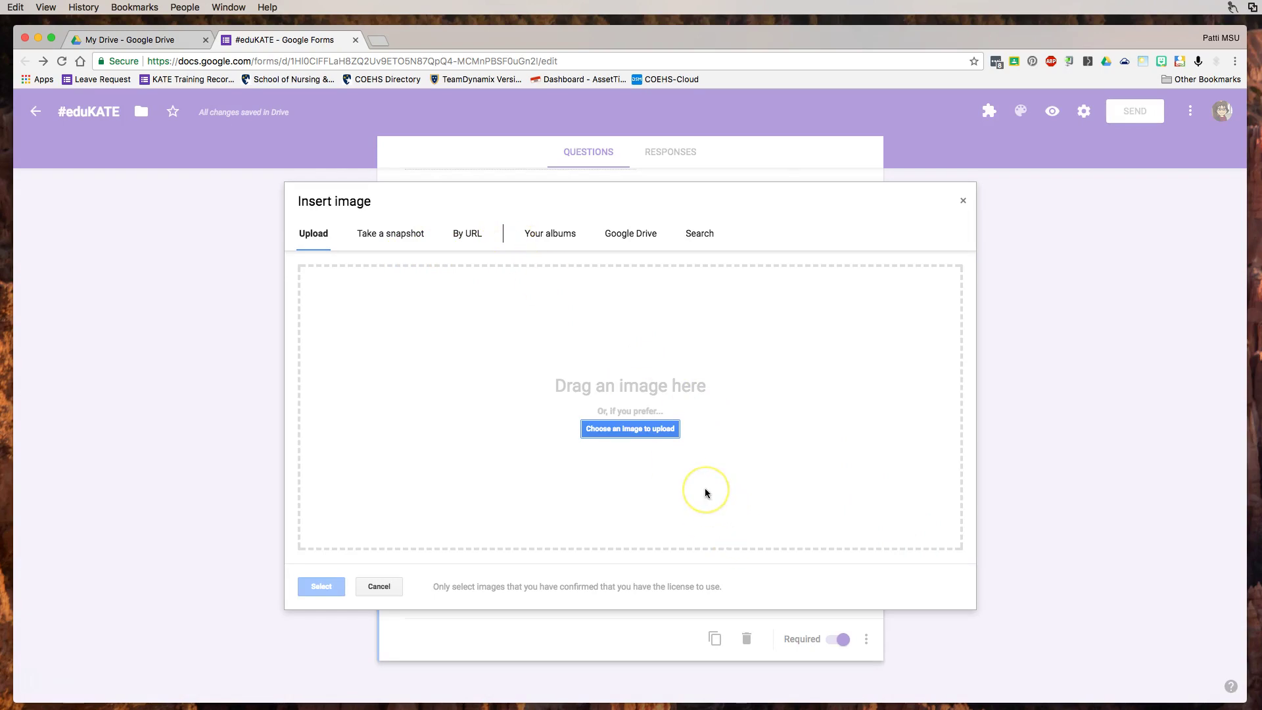
pyautogui.click(698, 235)
pyautogui.click(473, 278)
pyautogui.write("what's going on in this picture")
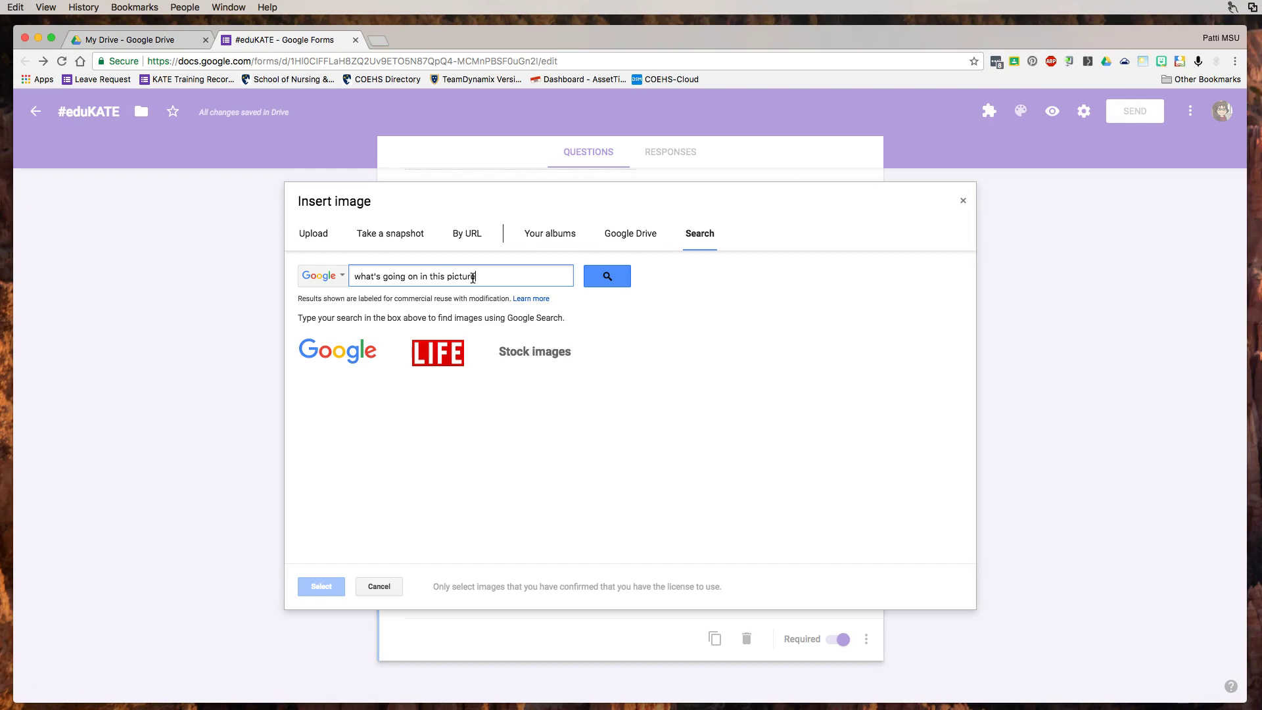
pyautogui.press('Return')
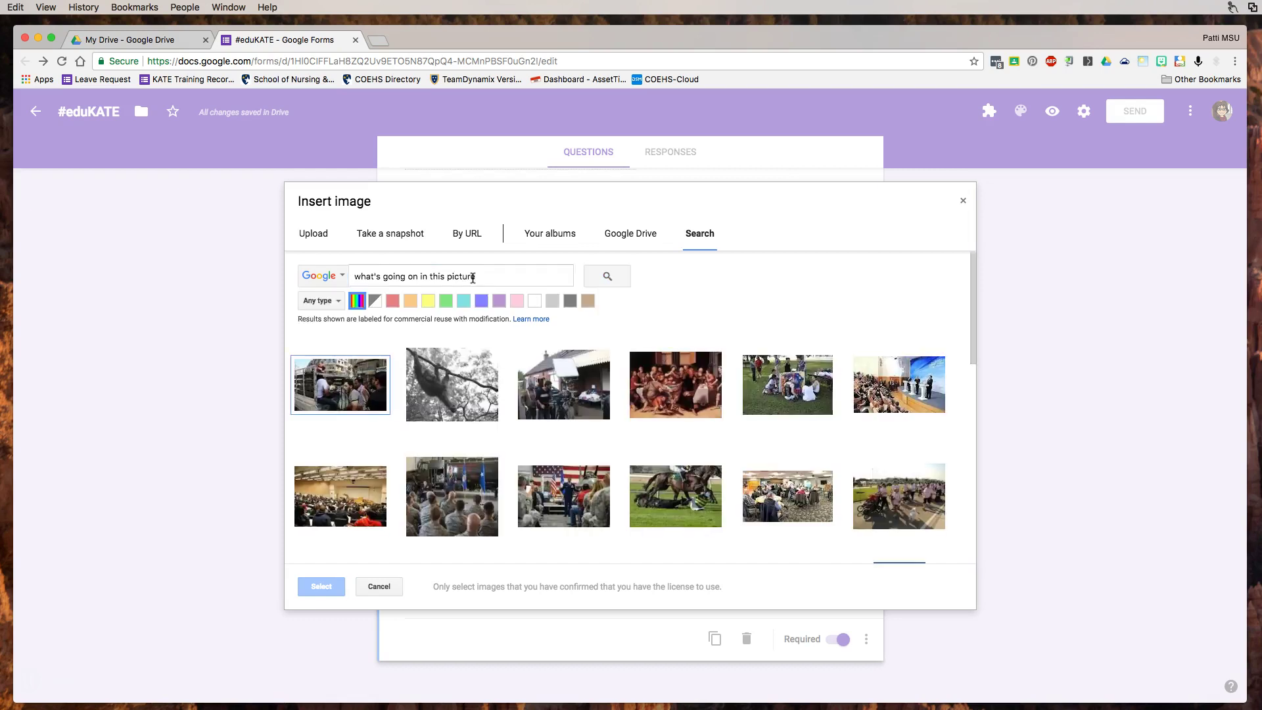
# - Insert the photo of a conference audience facing three speakers at lecterns into the form
pyautogui.click(648, 413)
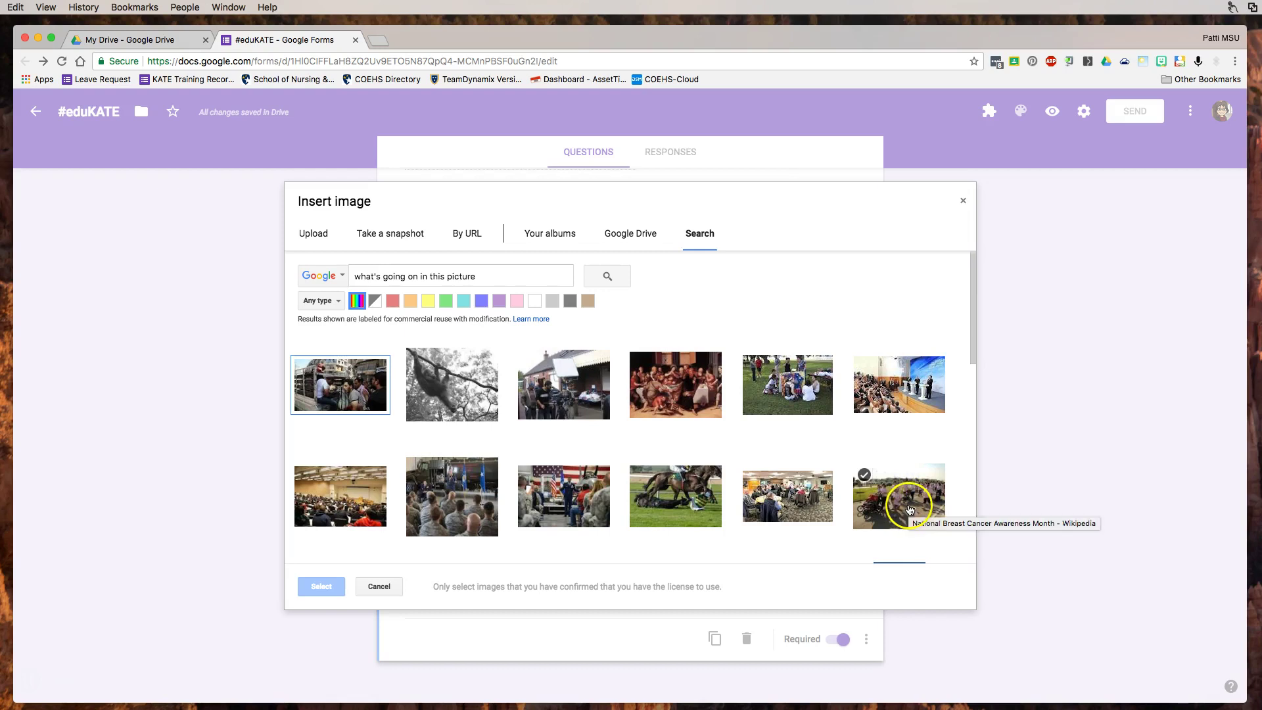
pyautogui.click(879, 399)
pyautogui.click(322, 587)
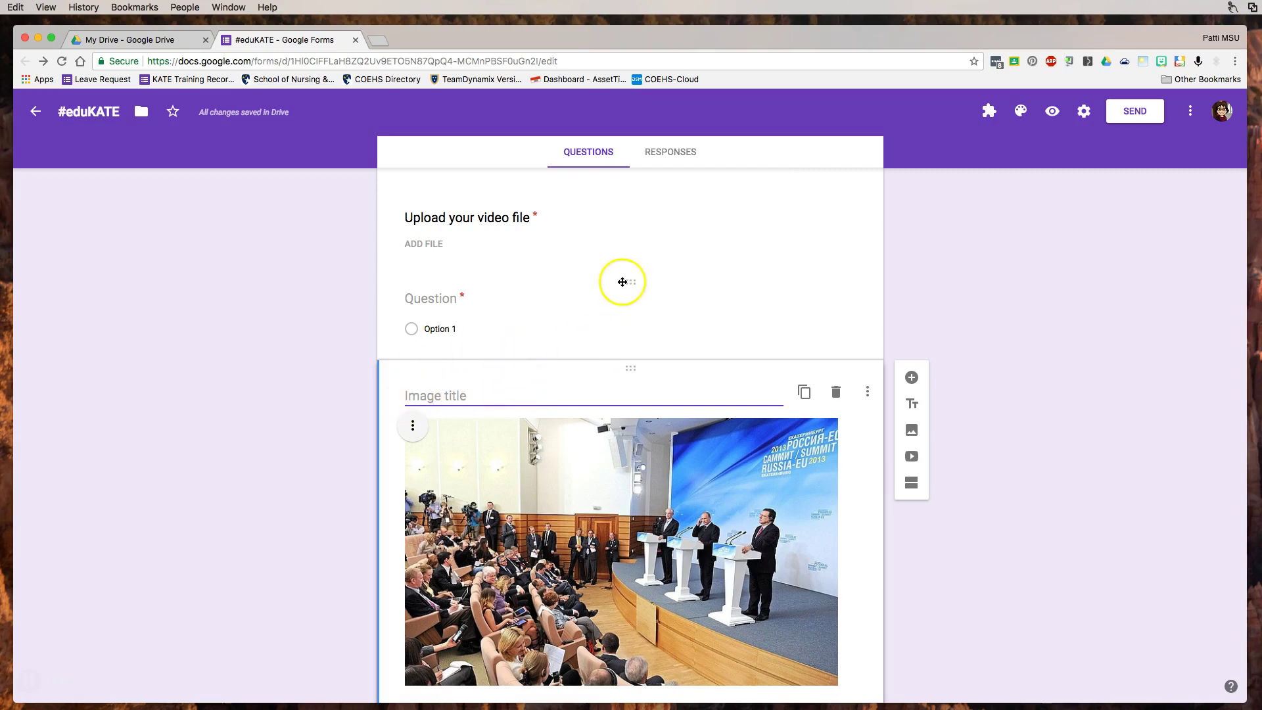
# - Move the blank question below the image and make it a Paragraph question titled "What's going on in this picture?"
pyautogui.moveTo(633, 282); pyautogui.dragTo(625, 654)
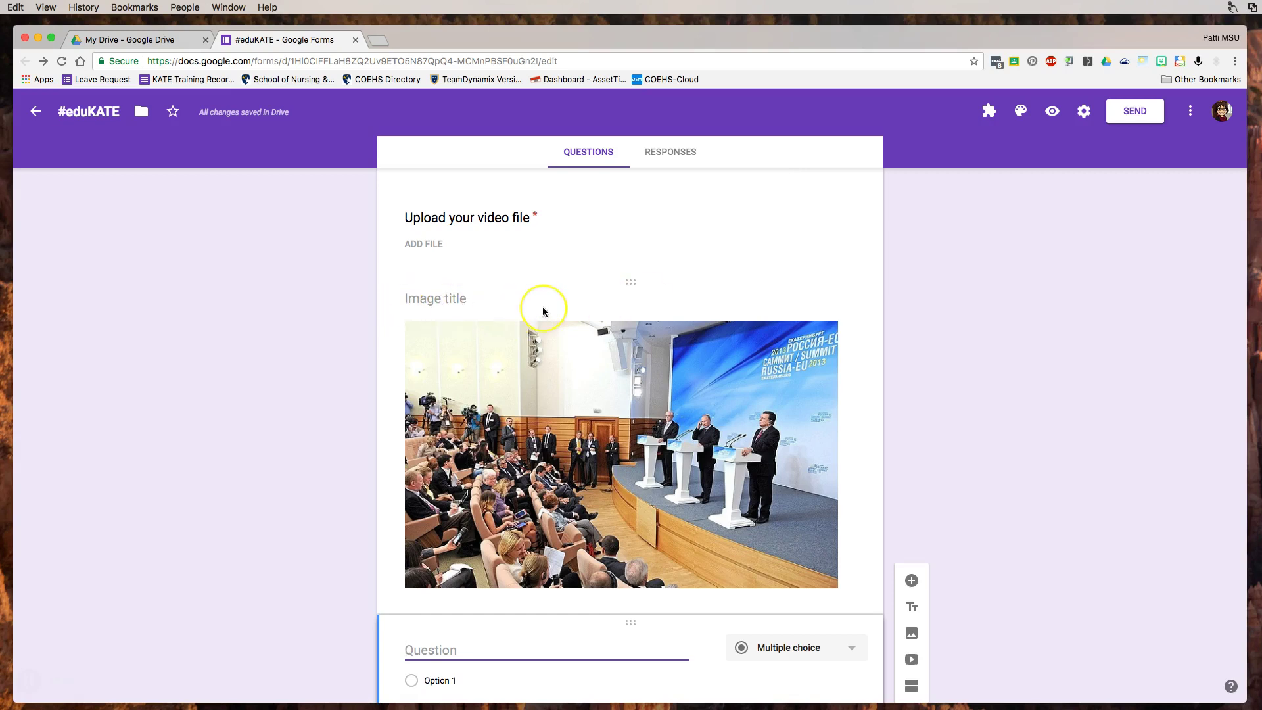
pyautogui.scroll(-3, 542, 312)
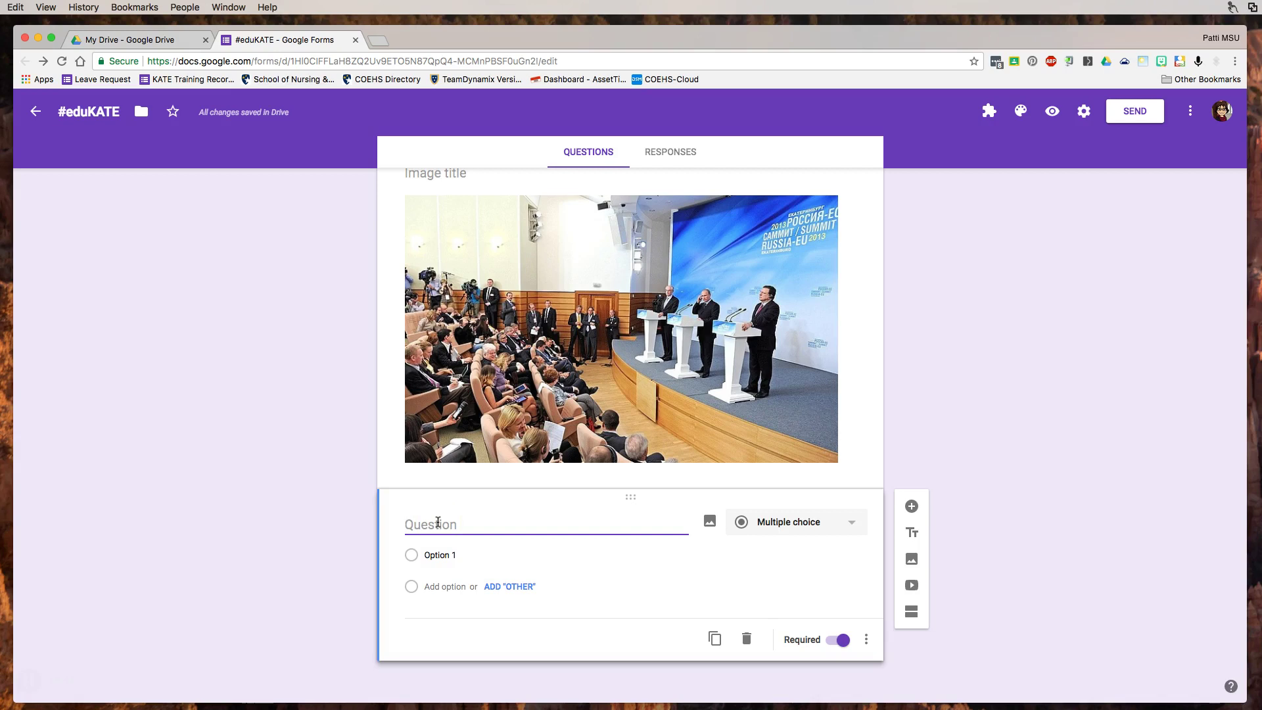
pyautogui.write("What's going on in this picture?")
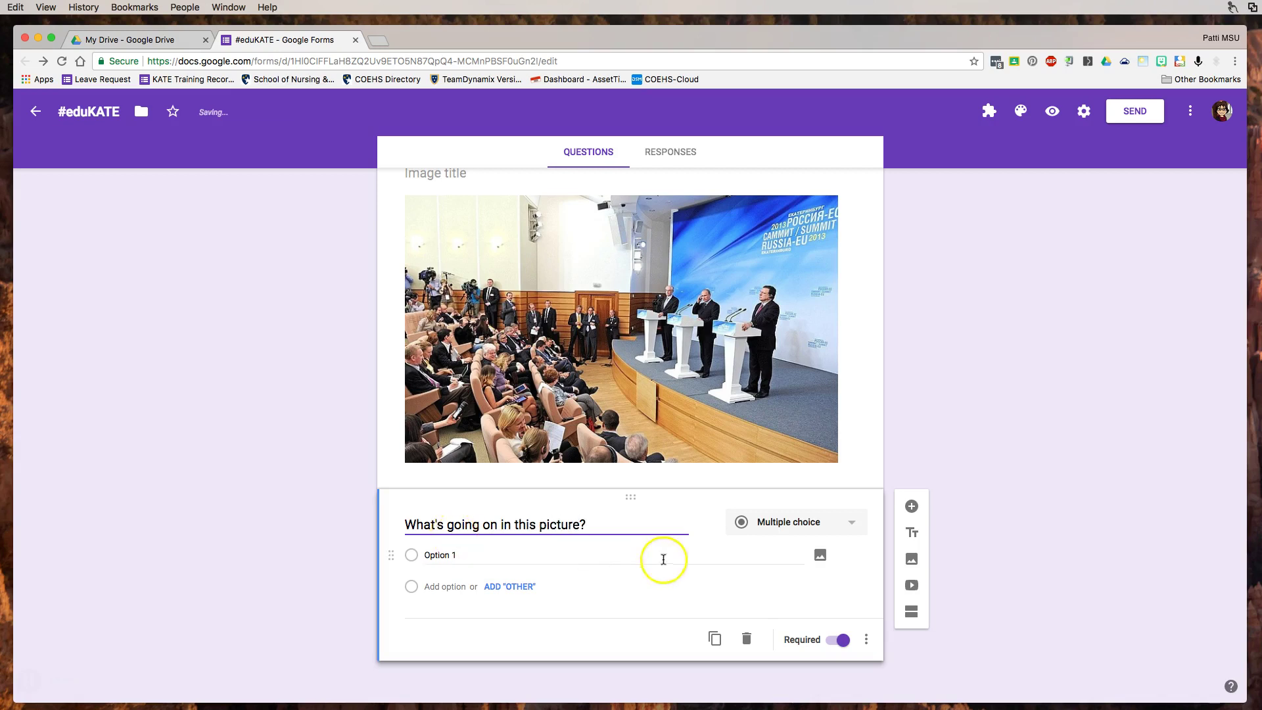
pyautogui.click(835, 521)
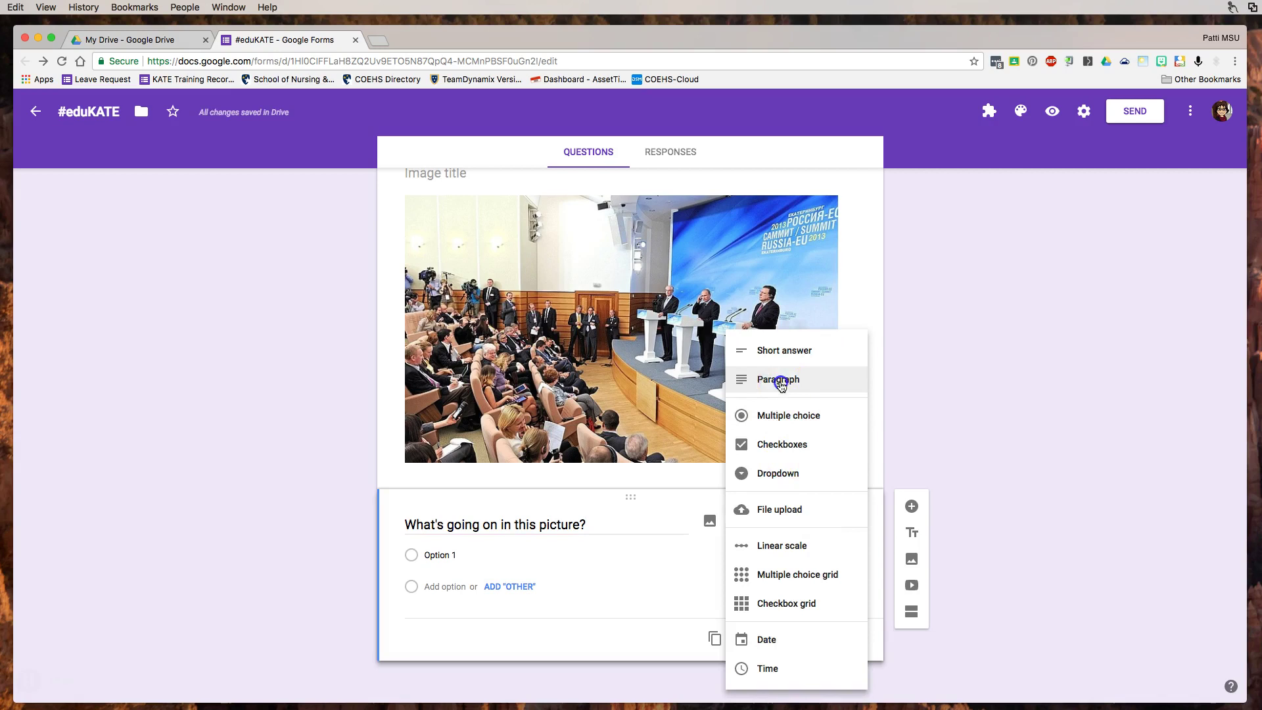
pyautogui.click(779, 379)
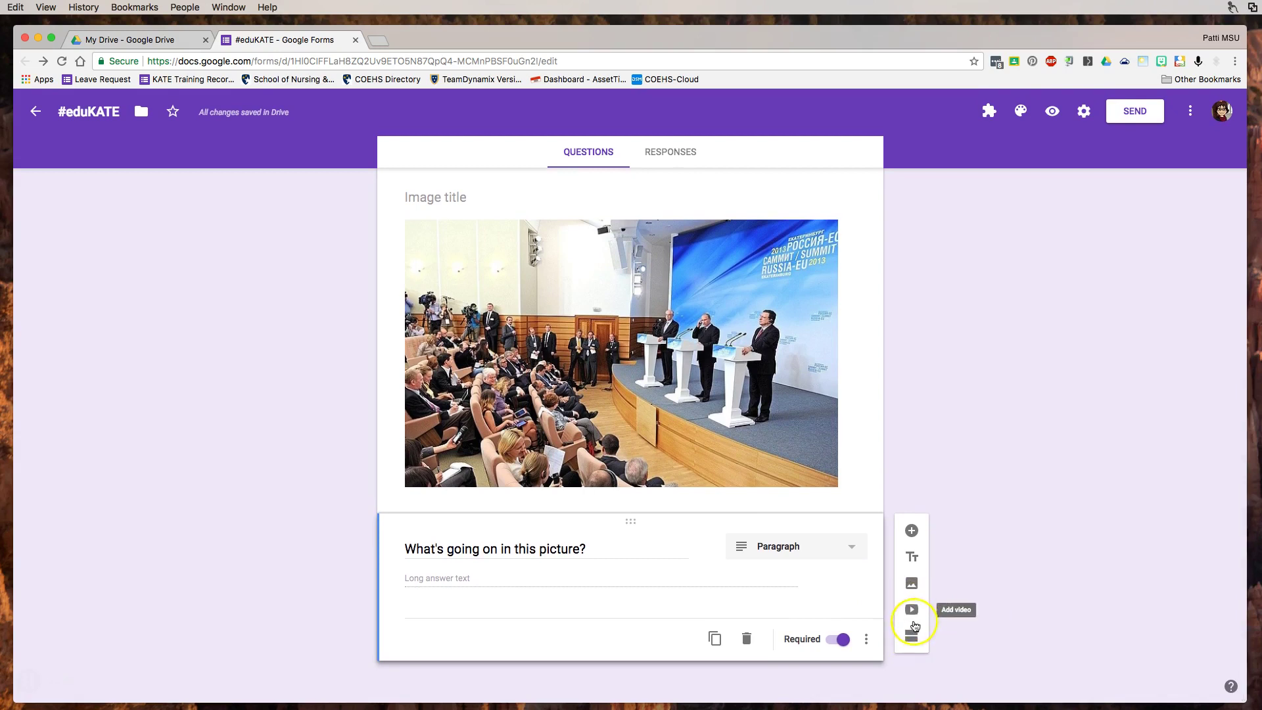
# - Add a new section after the picture question and view the choices for where section 1 leads
pyautogui.click(912, 638)
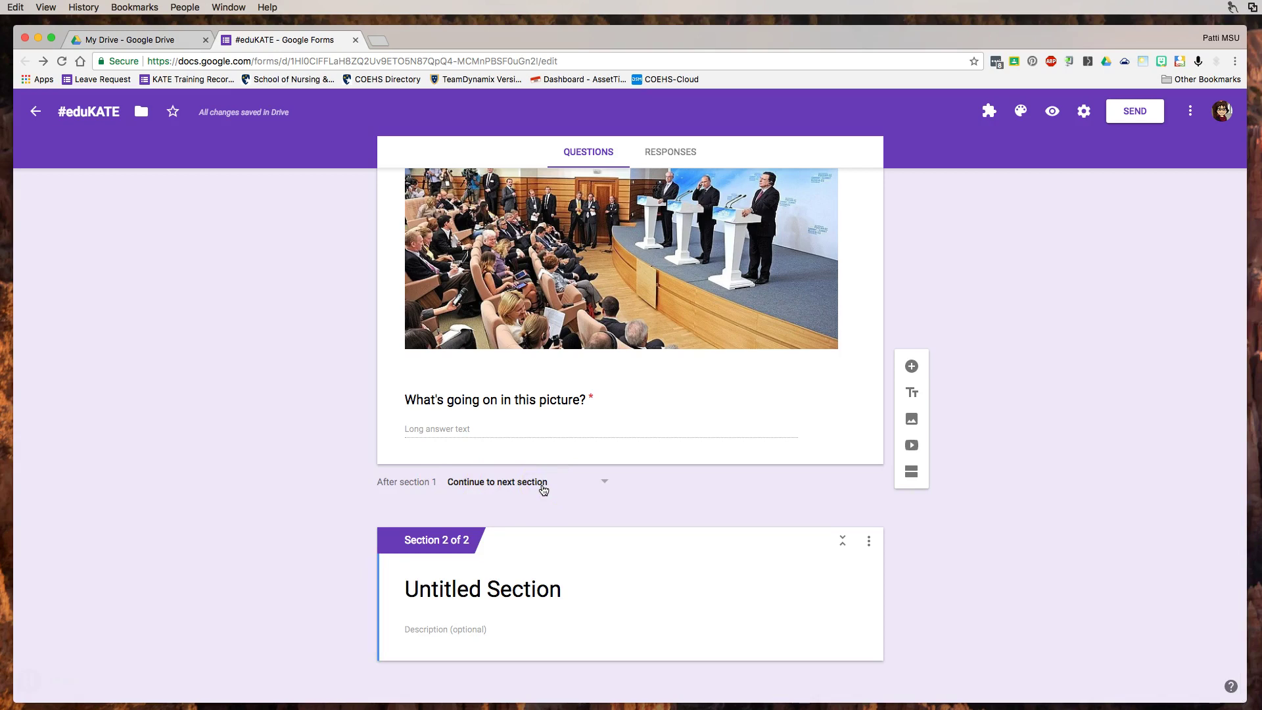
pyautogui.click(605, 480)
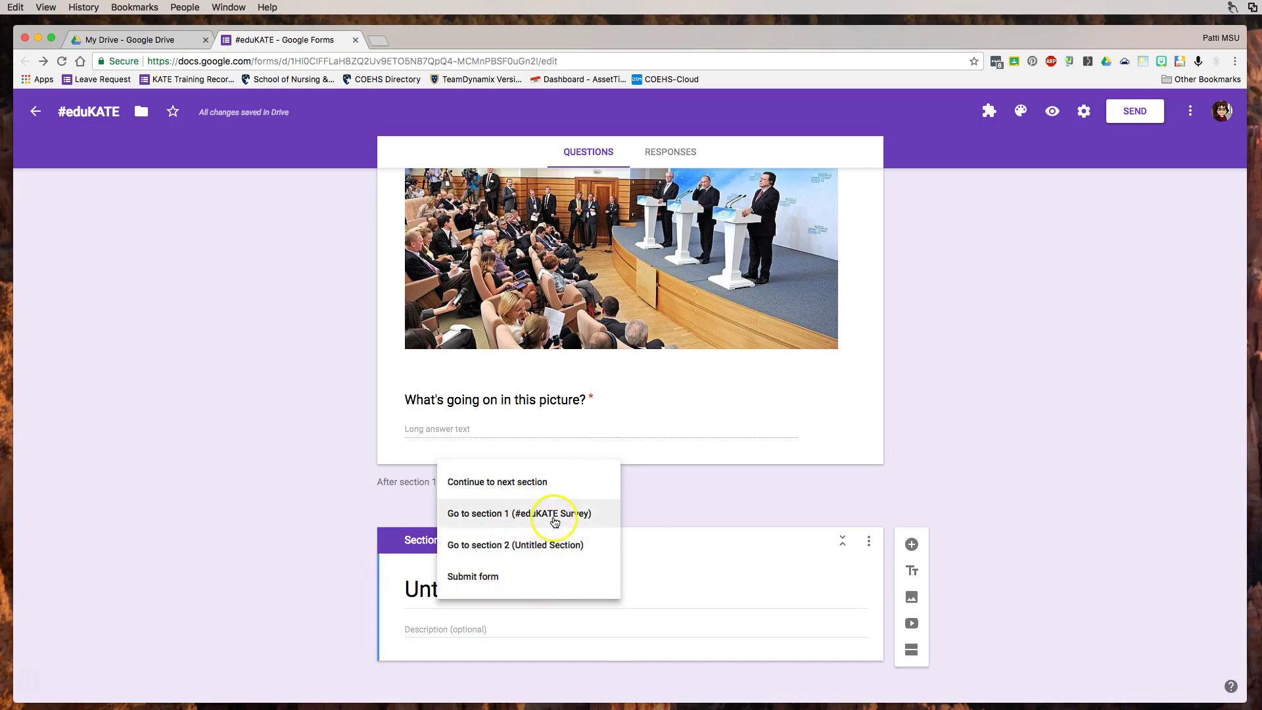
pyautogui.click(977, 424)
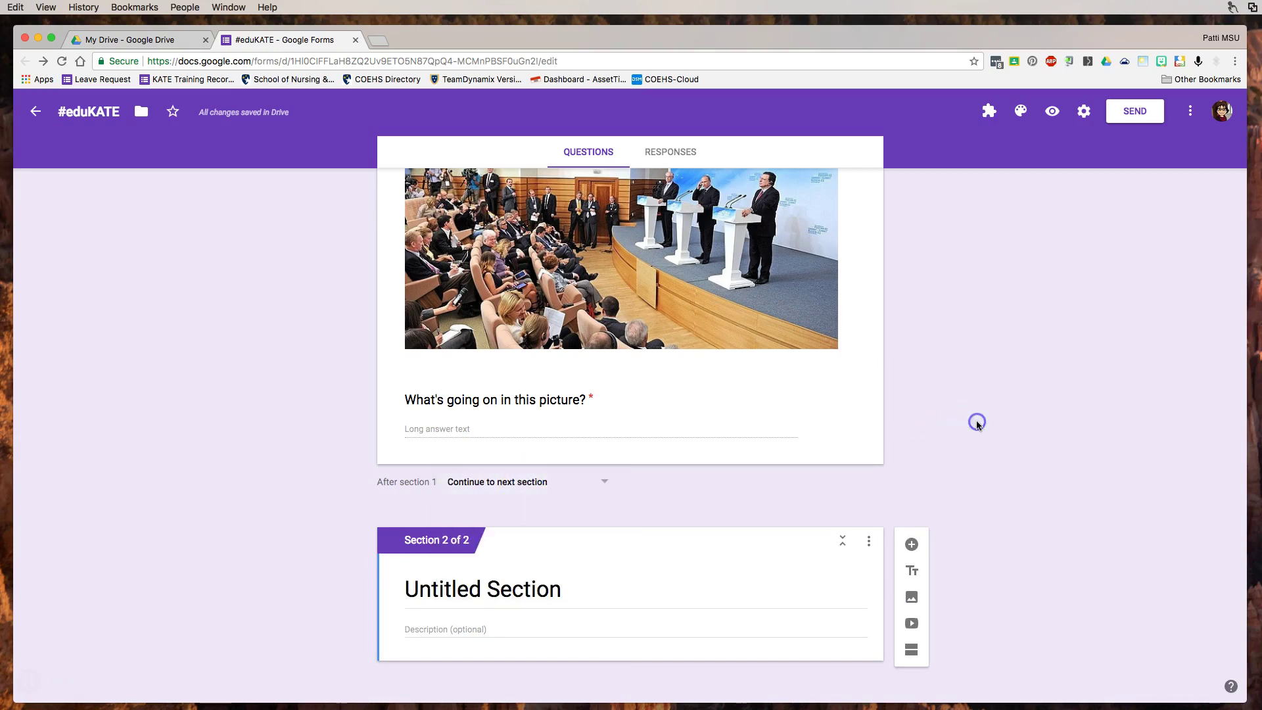
# - Title the second section "Video"
pyautogui.scroll(-2, 954, 457)
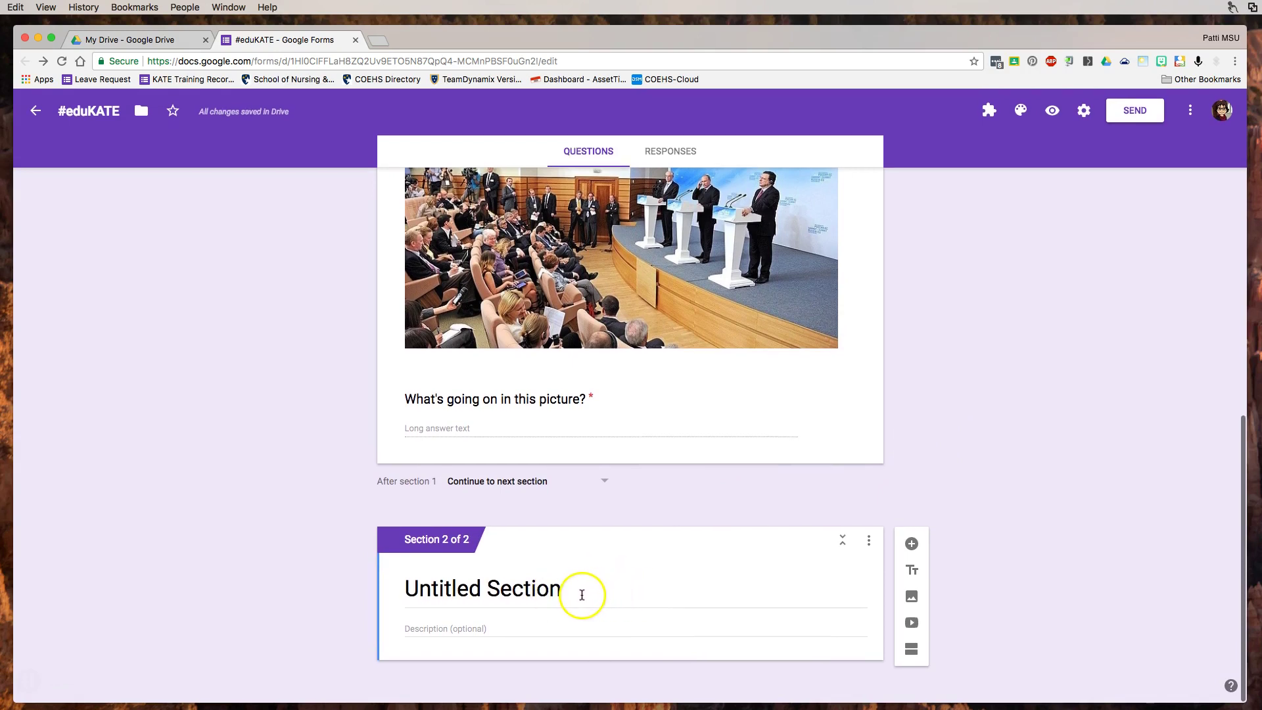
pyautogui.click(581, 593)
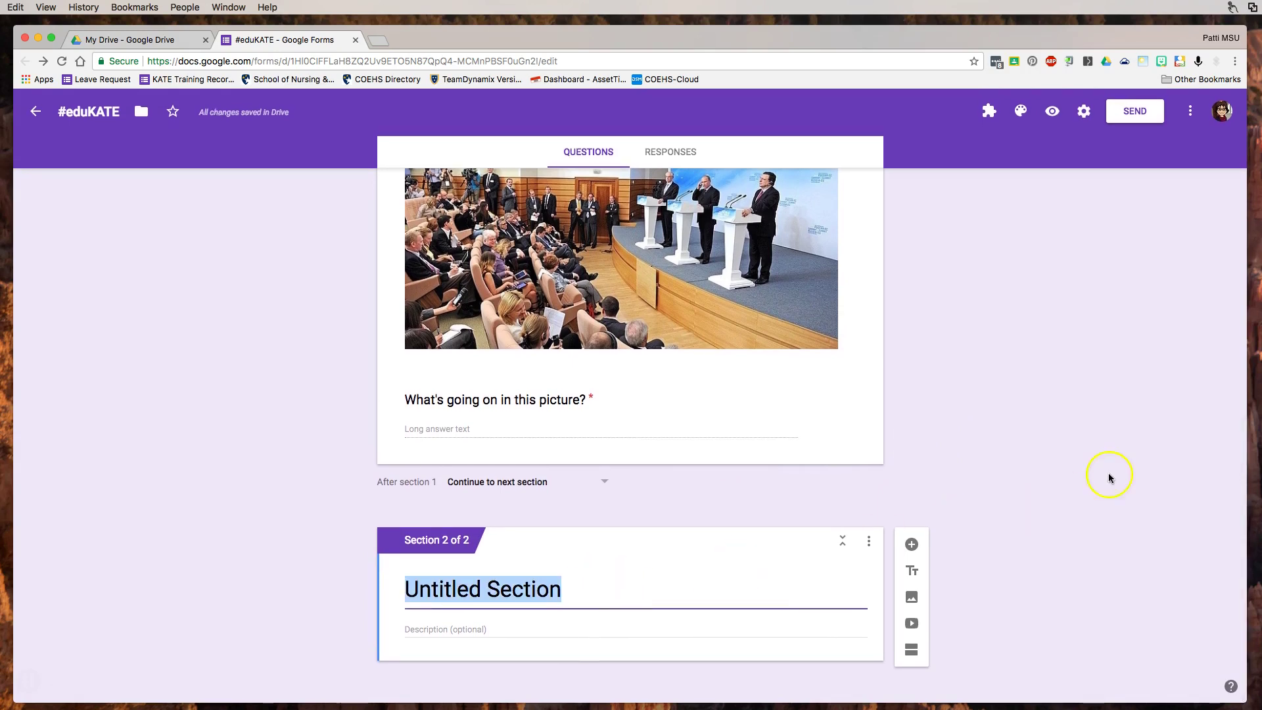
pyautogui.scroll(-2, 1075, 491)
pyautogui.write('Video')
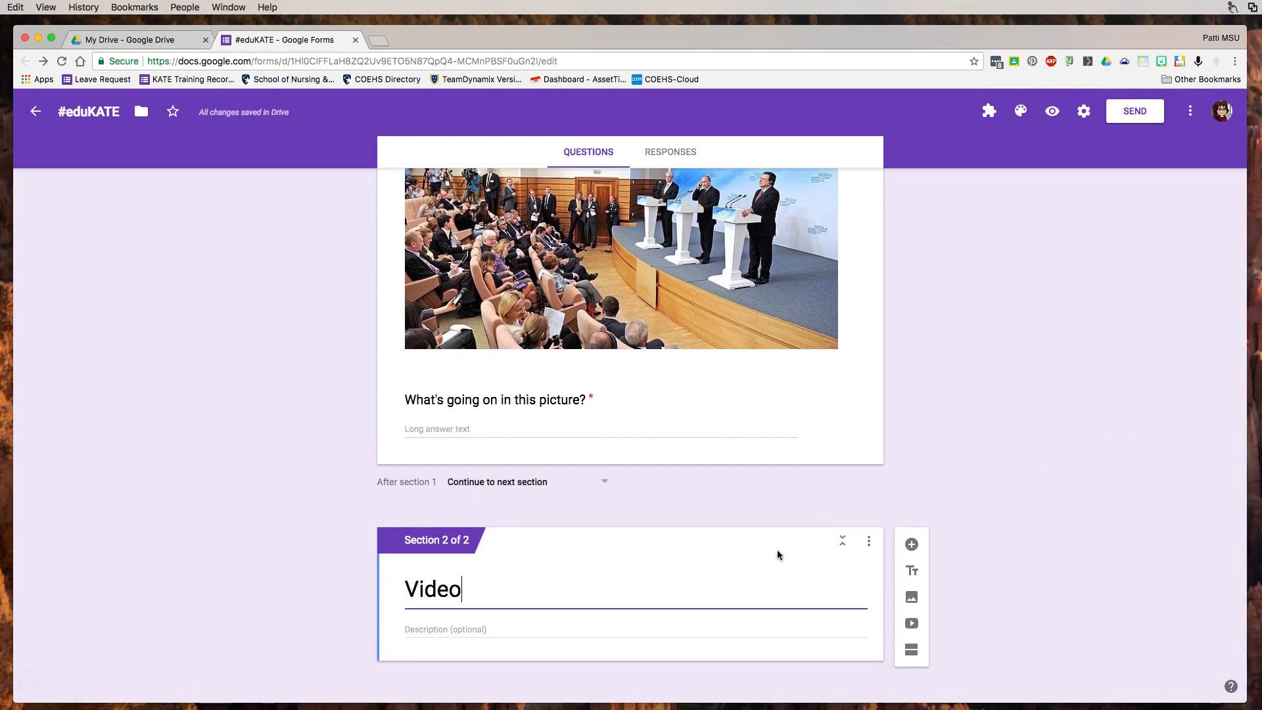
pyautogui.click(1055, 458)
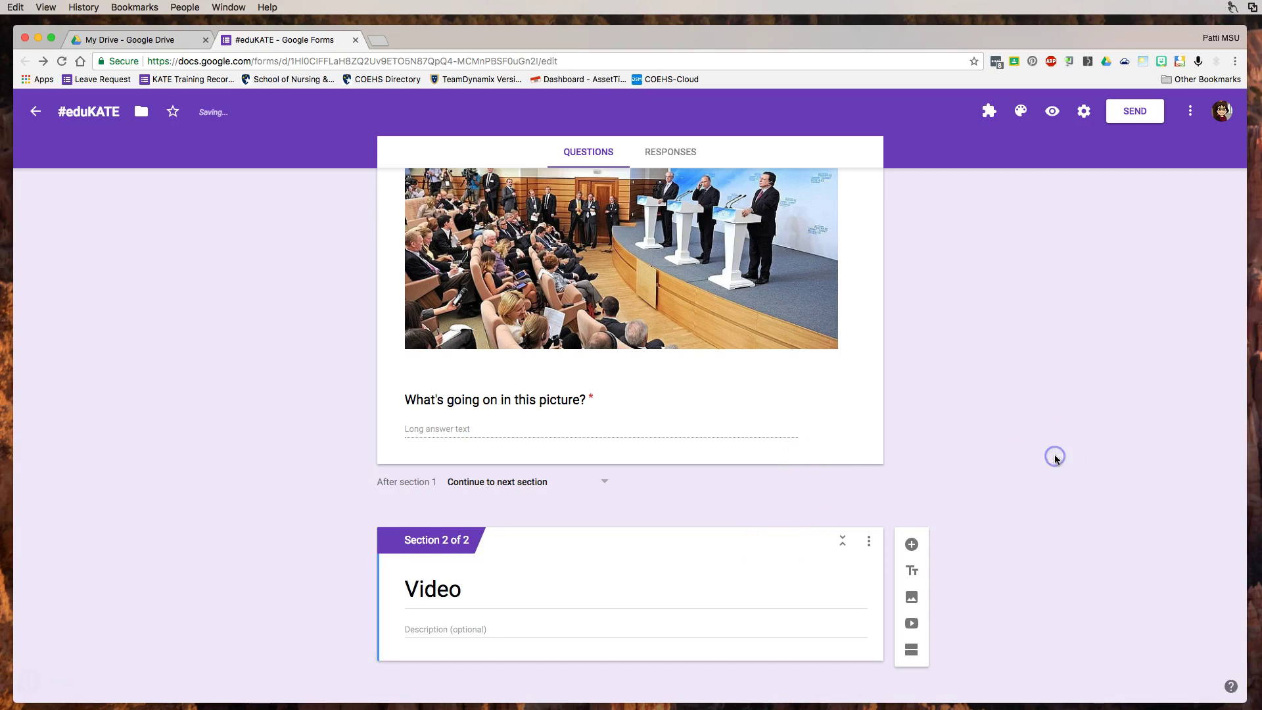
# - Search YouTube for "katemsu" and insert the video "Book Creator for Google Chrome" into the Video section
pyautogui.scroll(-2, 964, 494)
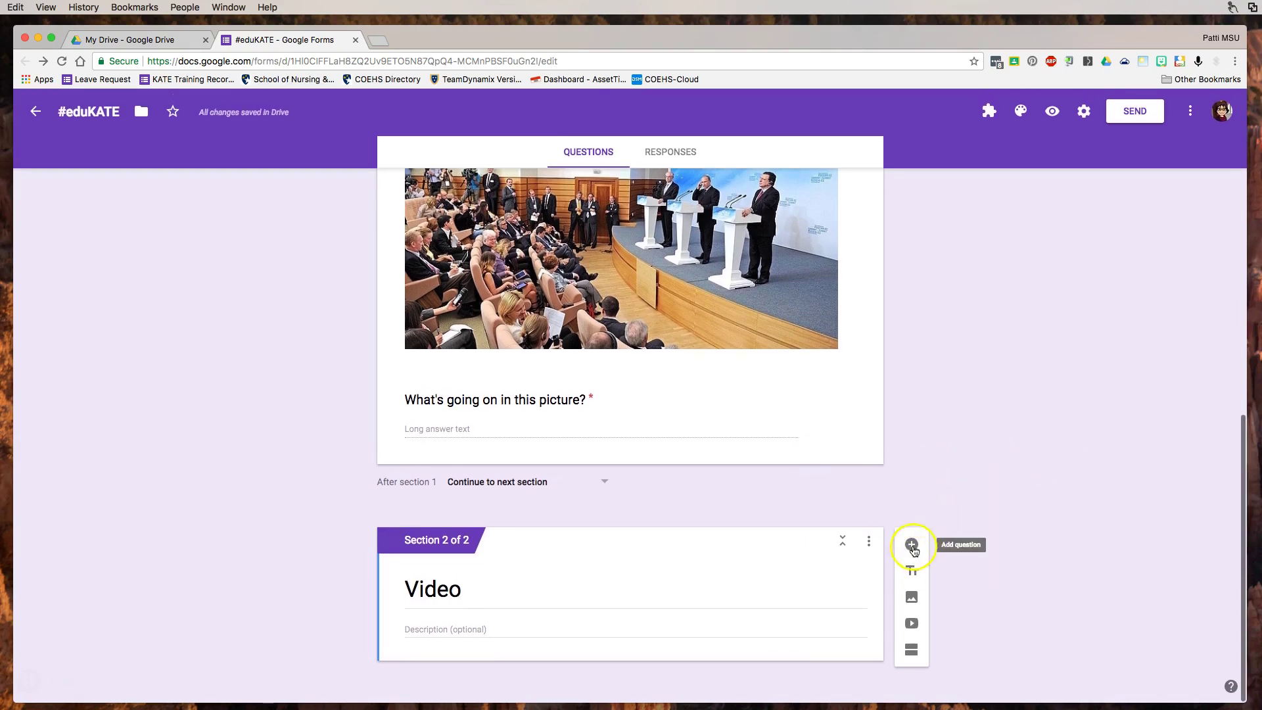
pyautogui.click(911, 625)
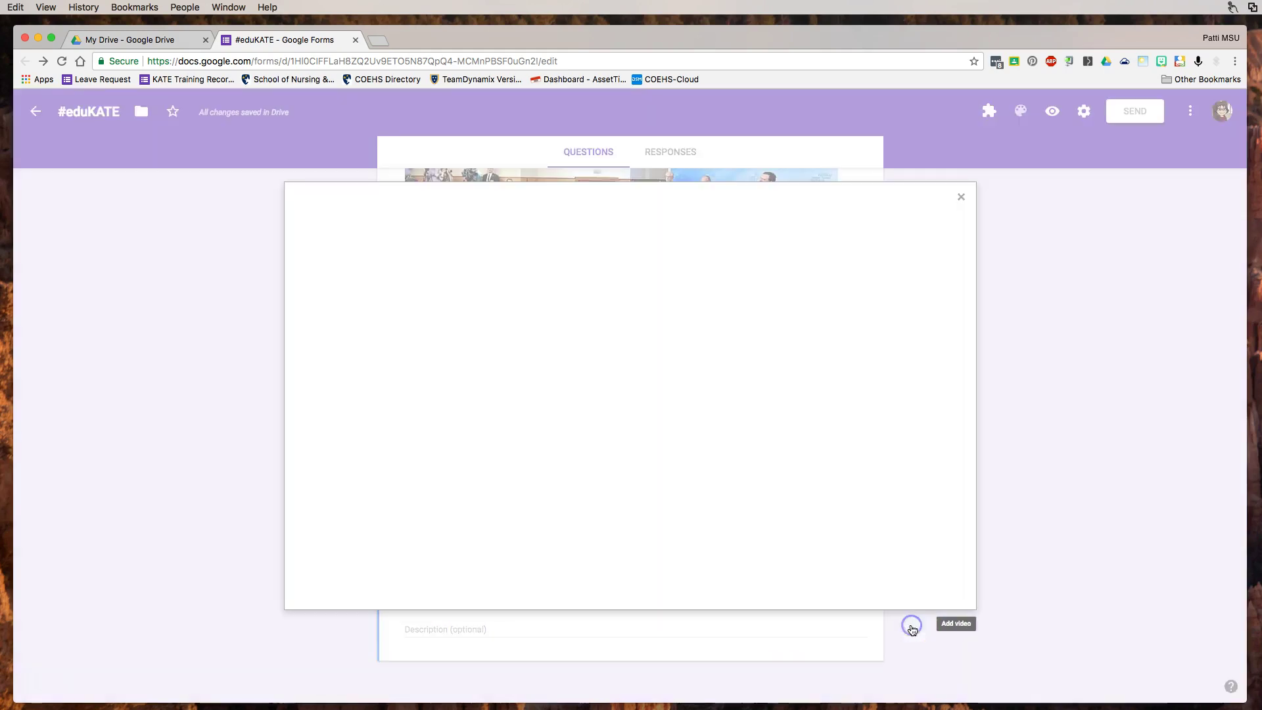
pyautogui.click(438, 275)
pyautogui.write('ka')
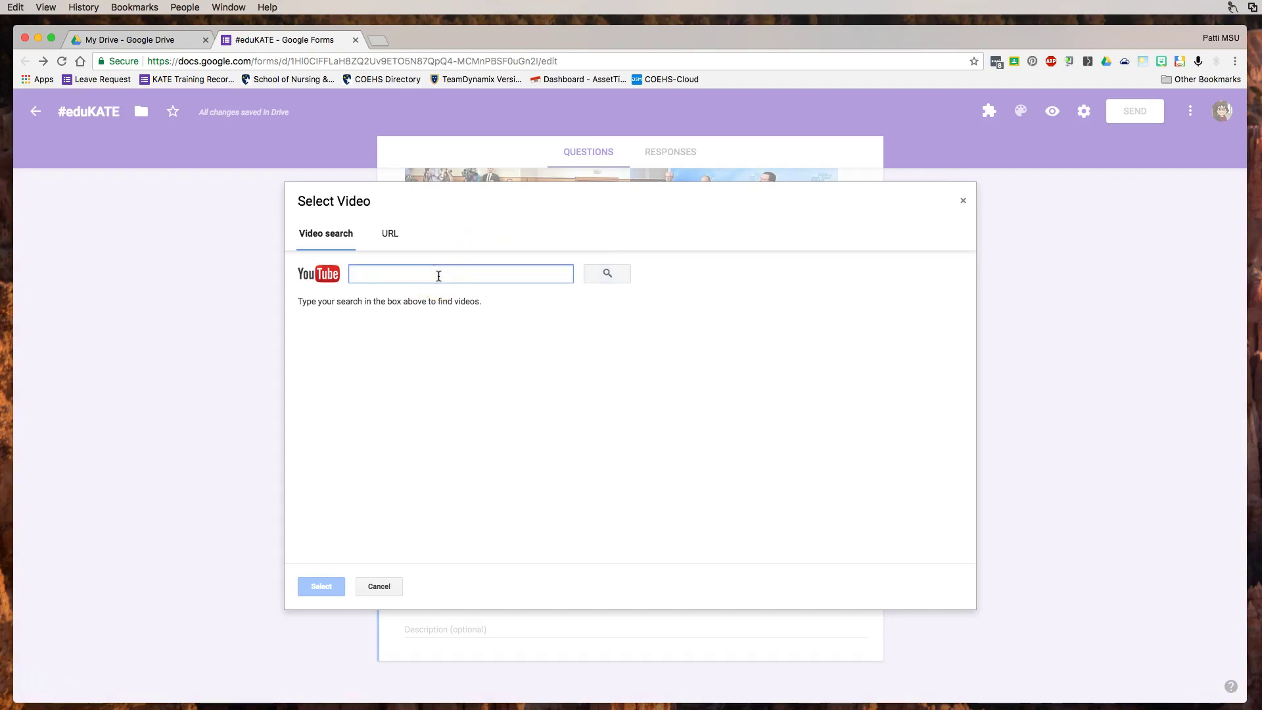
pyautogui.write('katemsu')
pyautogui.press('Return')
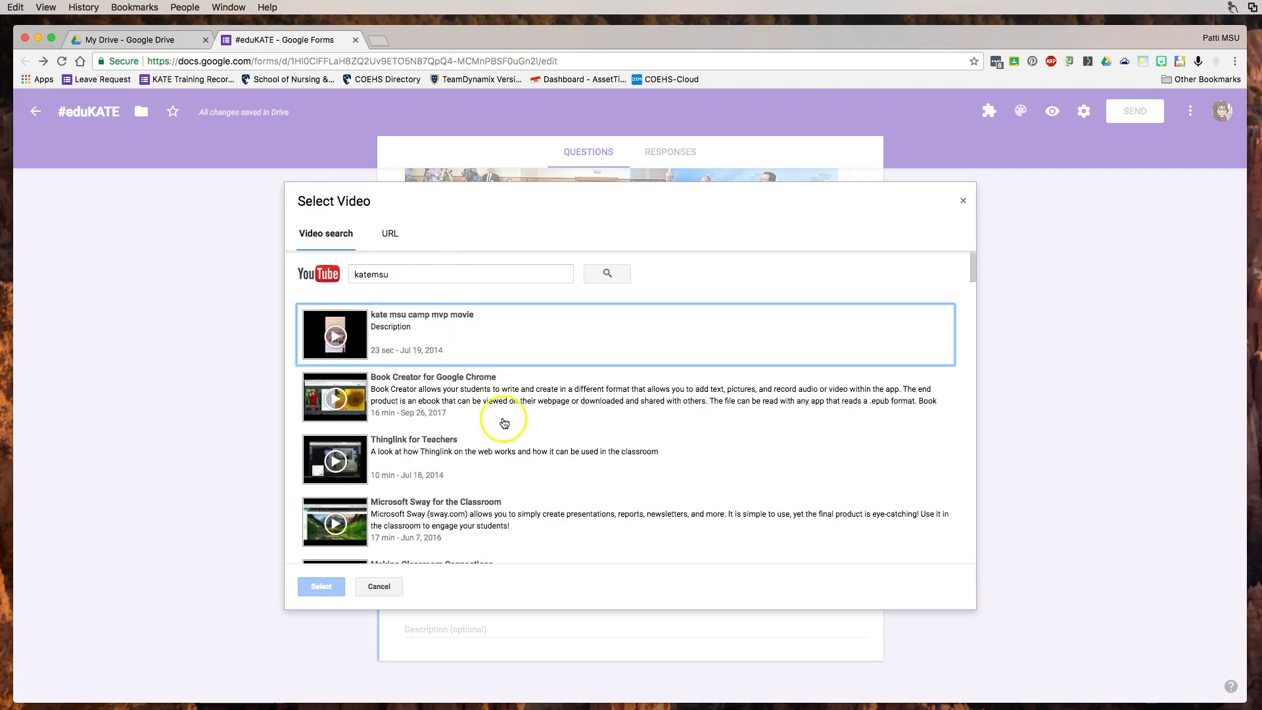
pyautogui.click(454, 395)
pyautogui.click(321, 587)
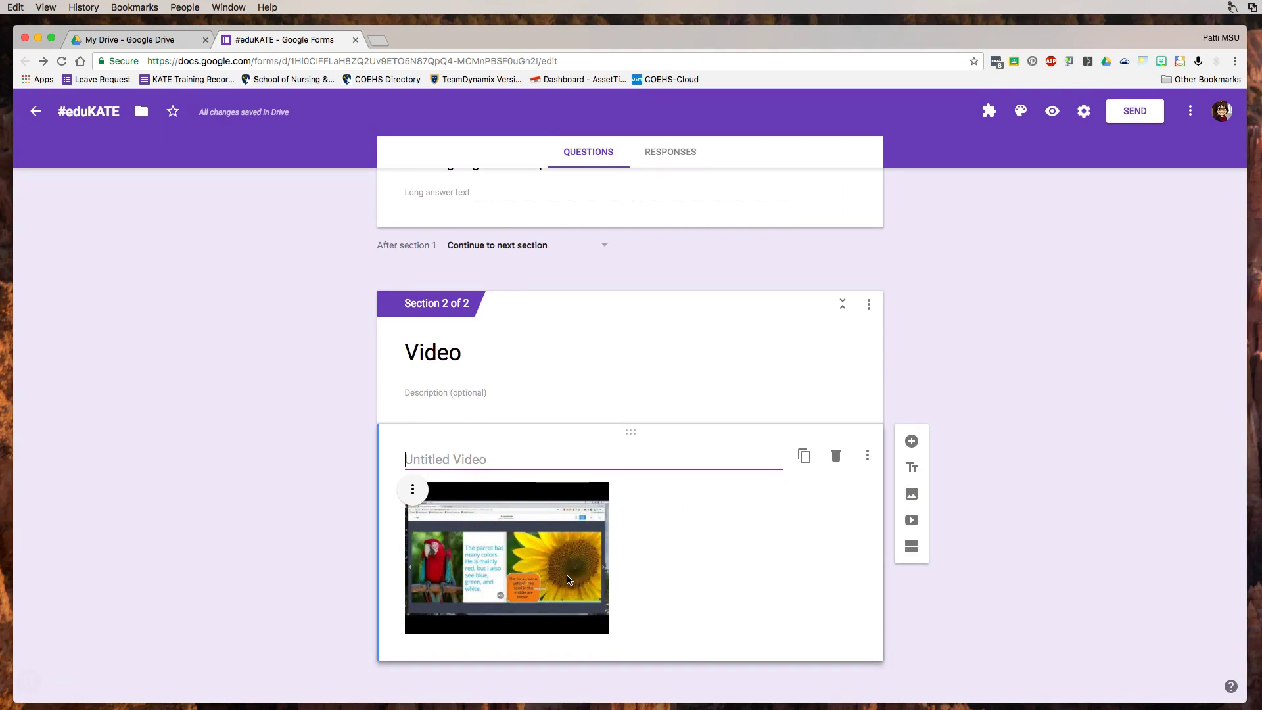
# - Title the inserted video "Book Creator"
pyautogui.click(496, 566)
pyautogui.click(466, 460)
pyautogui.click(559, 457)
pyautogui.write('Book Creator')
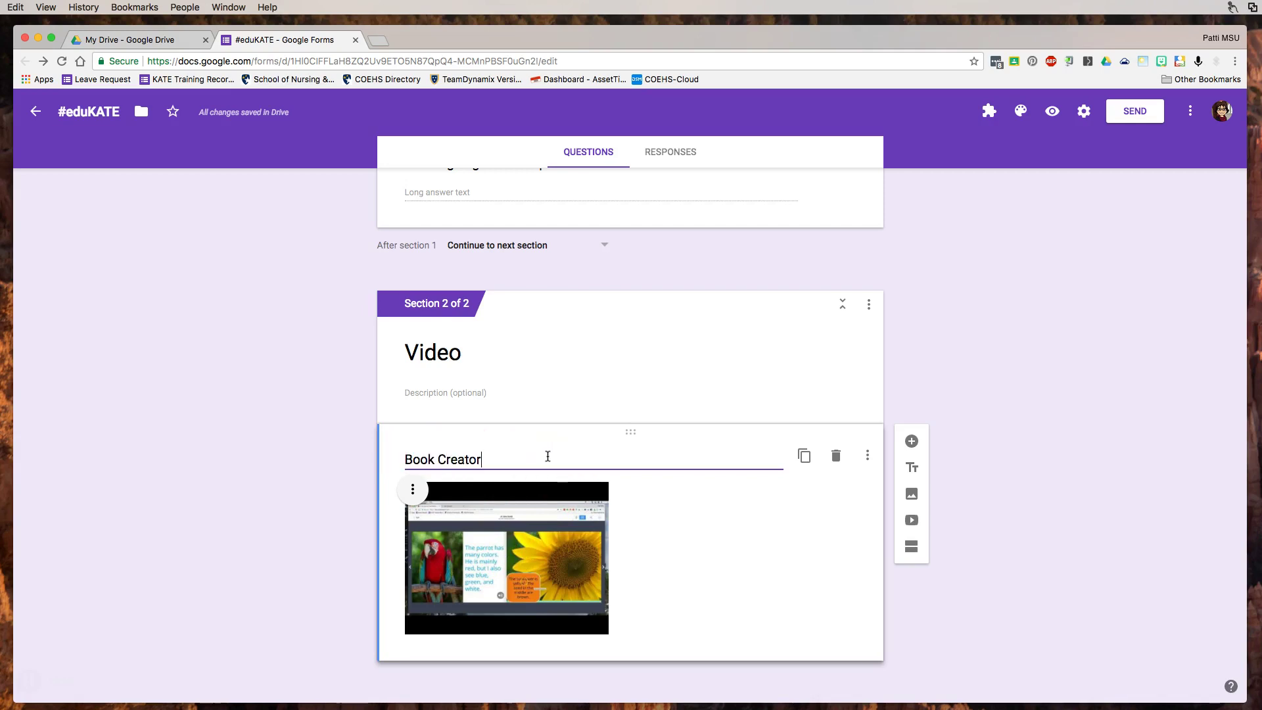
pyautogui.scroll(-1, 654, 460)
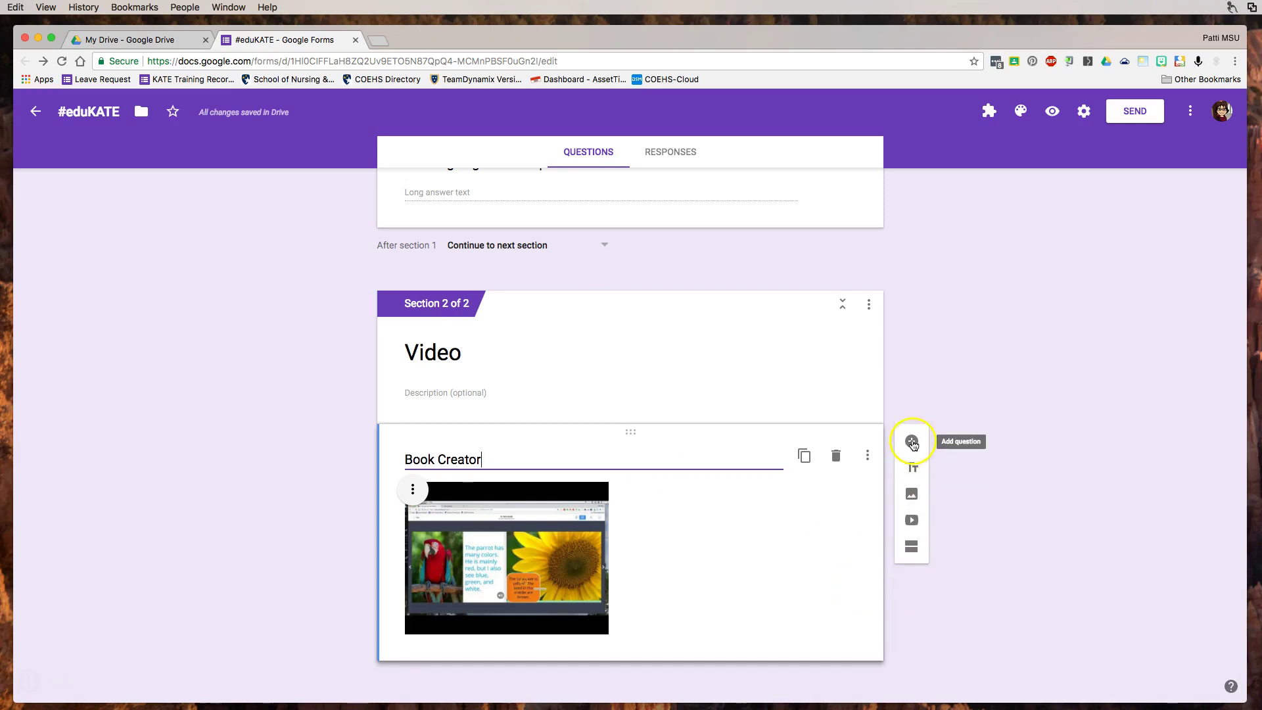
# - Add two blank multiple choice questions below the Book Creator video
pyautogui.click(912, 441)
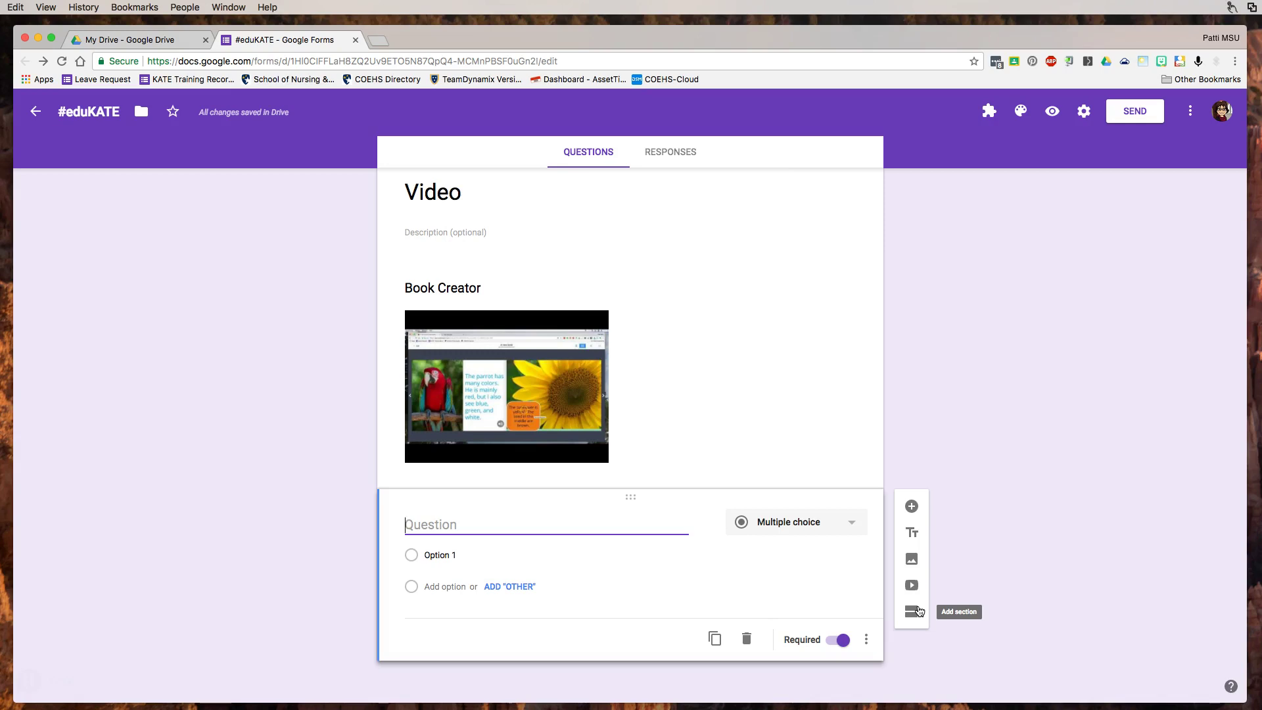
pyautogui.scroll(2, 1021, 570)
pyautogui.scroll(-3, 1021, 570)
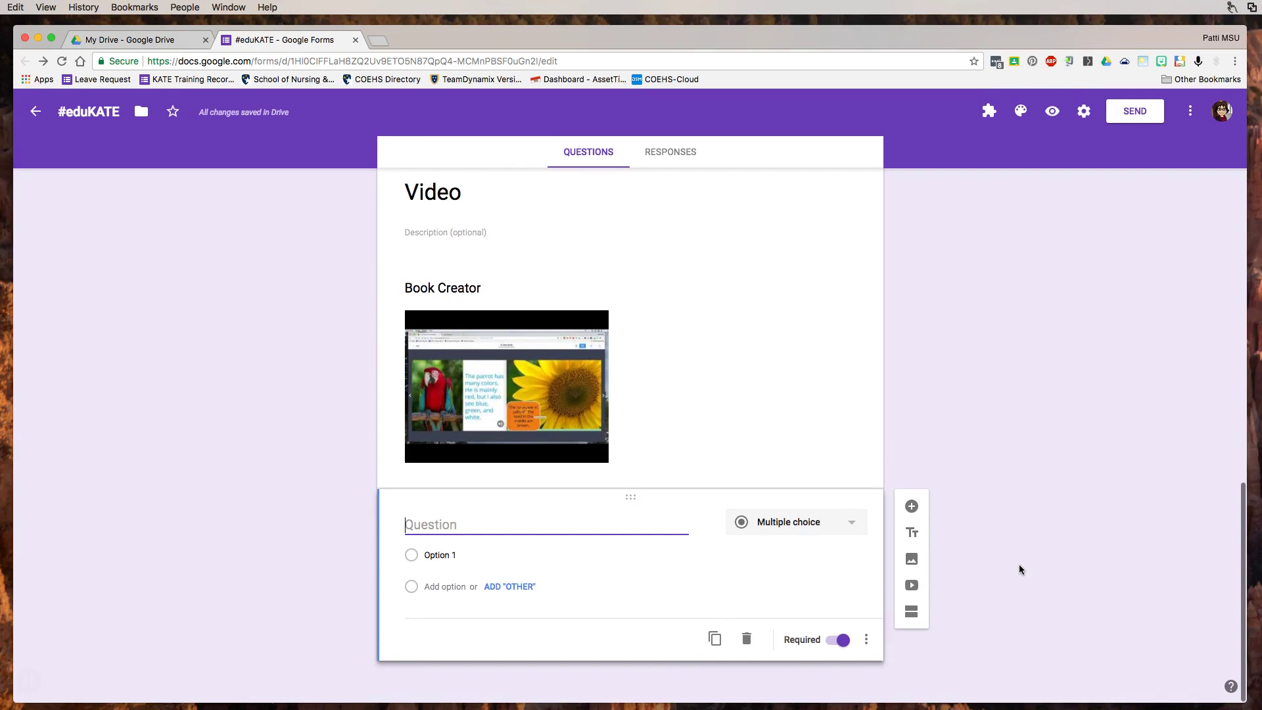
pyautogui.click(912, 507)
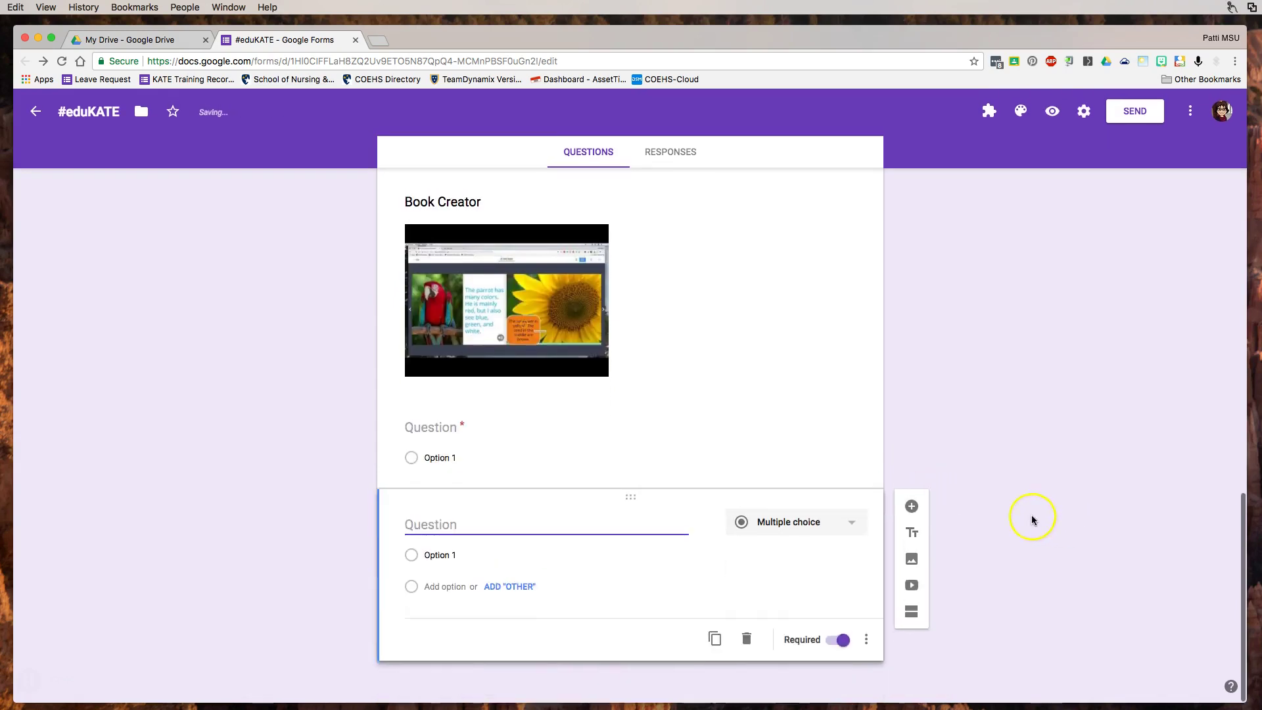
# - Title the last question "What is your favorite snack?" and set its type to Multiple choice
pyautogui.click(521, 524)
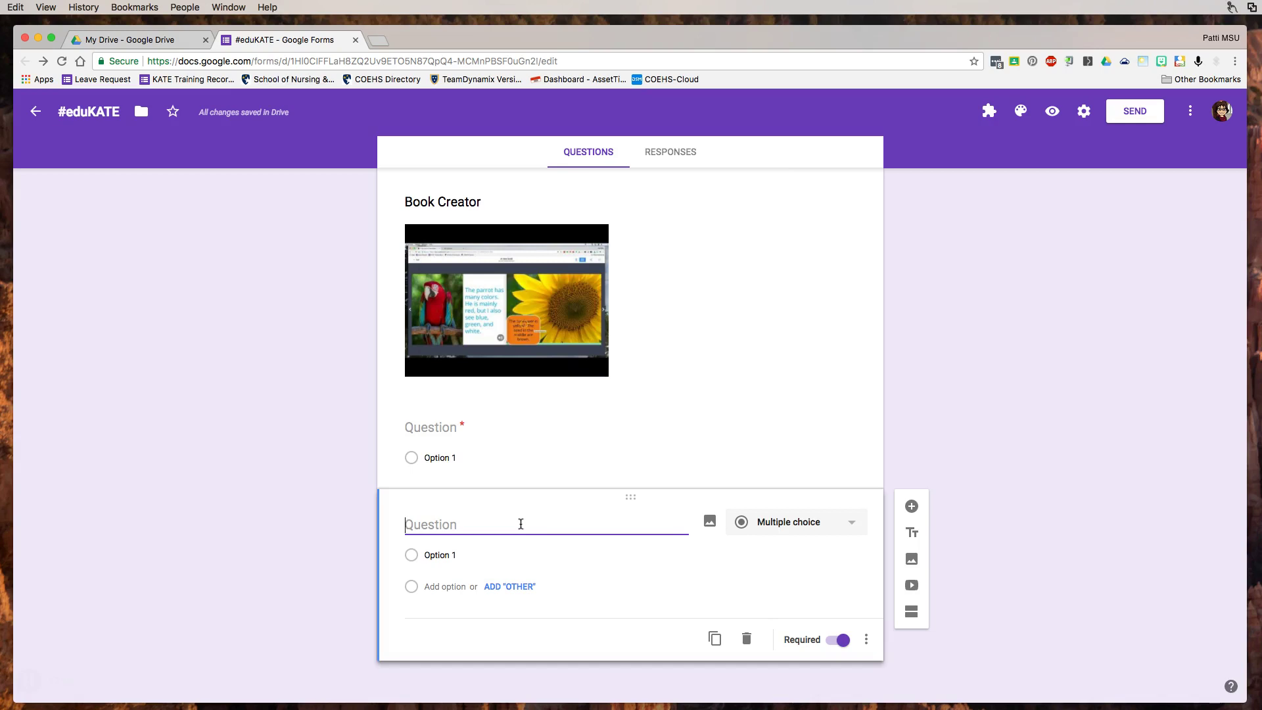
pyautogui.write('What is your favorite sn')
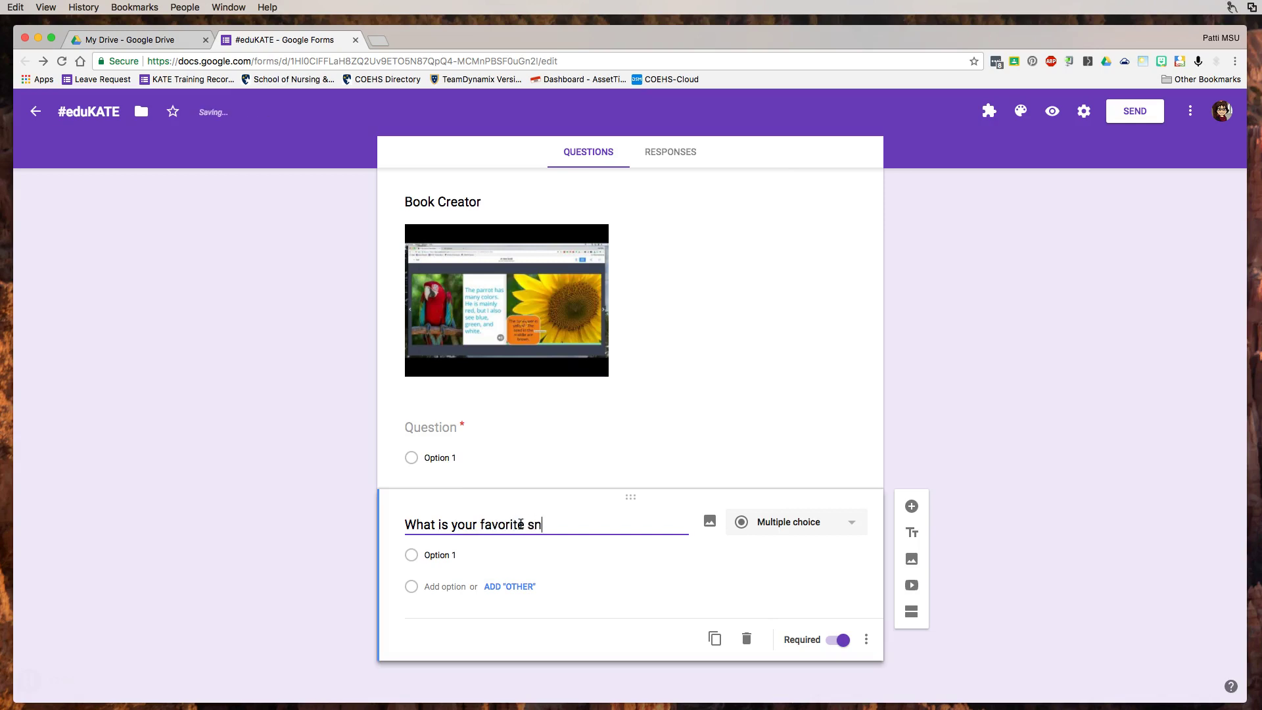
pyautogui.write('ack?')
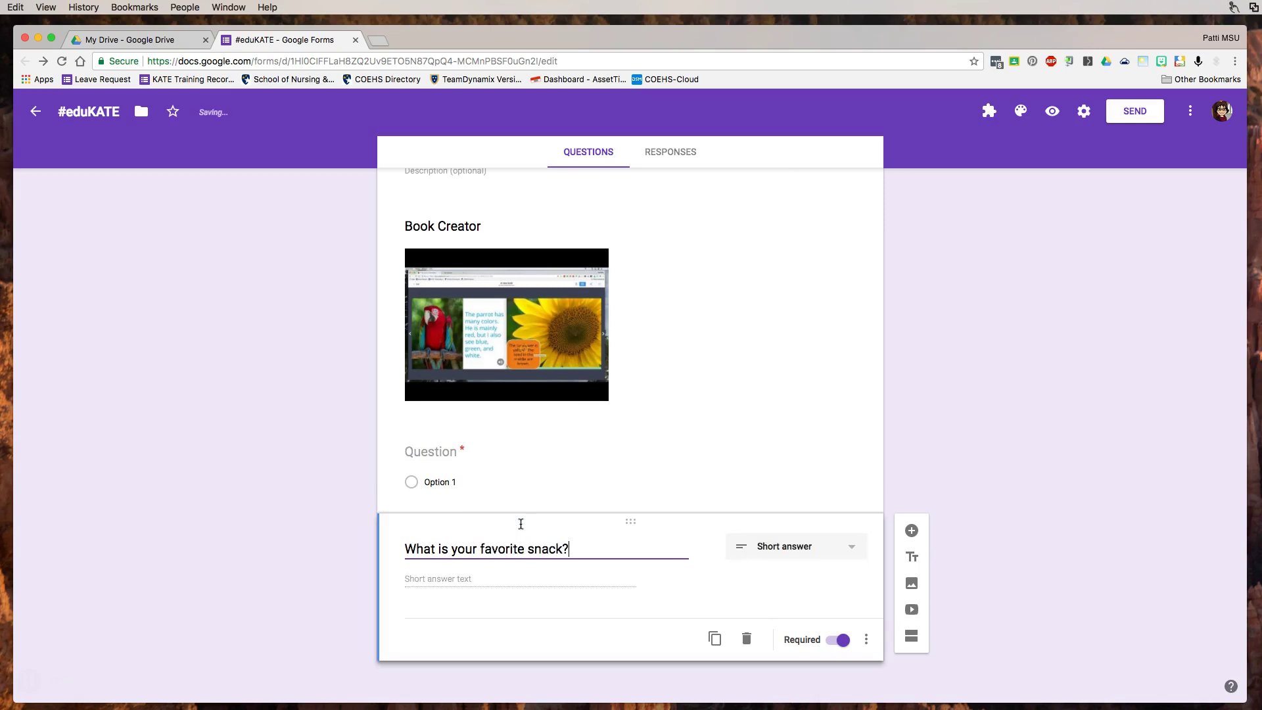
pyautogui.click(792, 546)
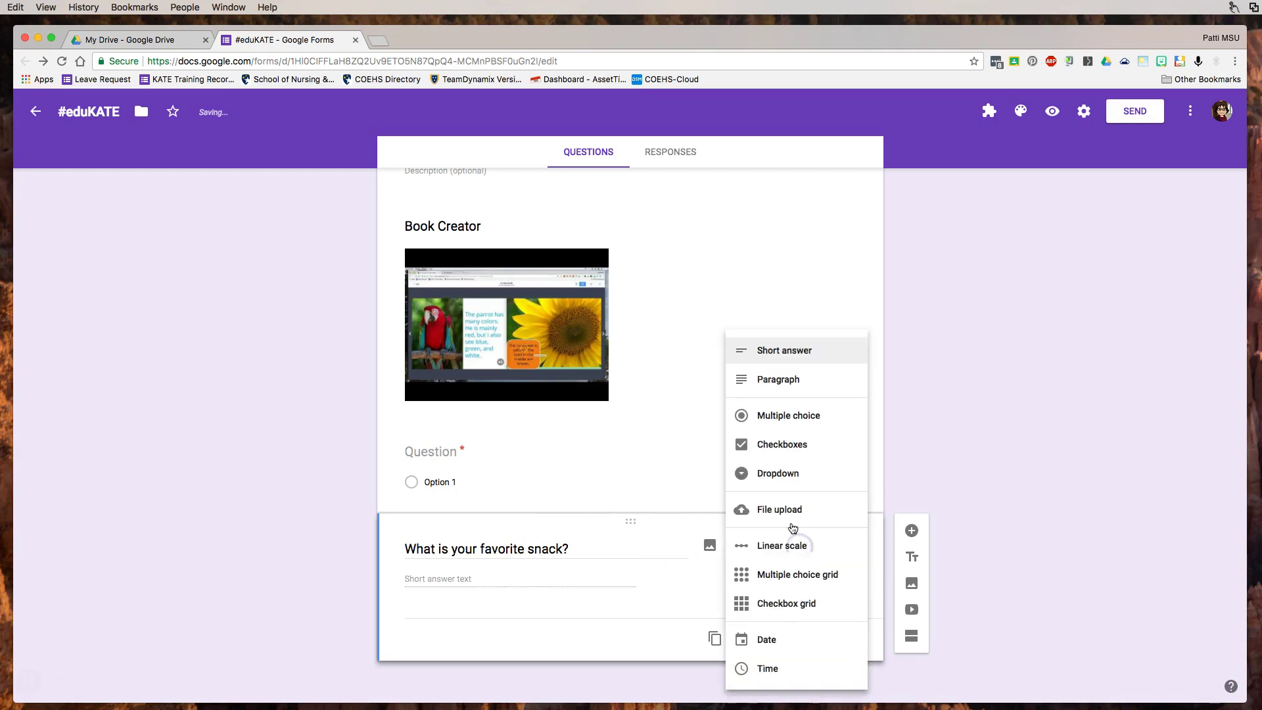
pyautogui.click(789, 417)
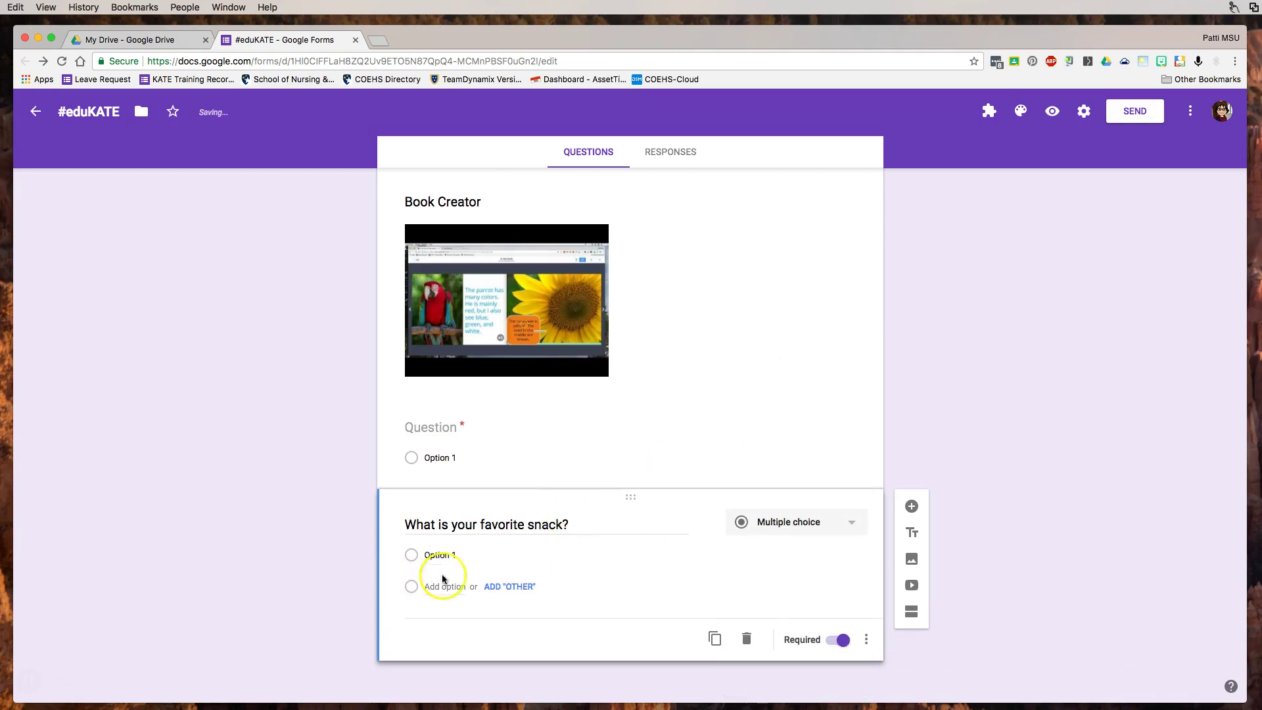
# - Add the cartoon pizza slice from an image search for "pizza" to the first option of the favorite snack question
pyautogui.click(820, 555)
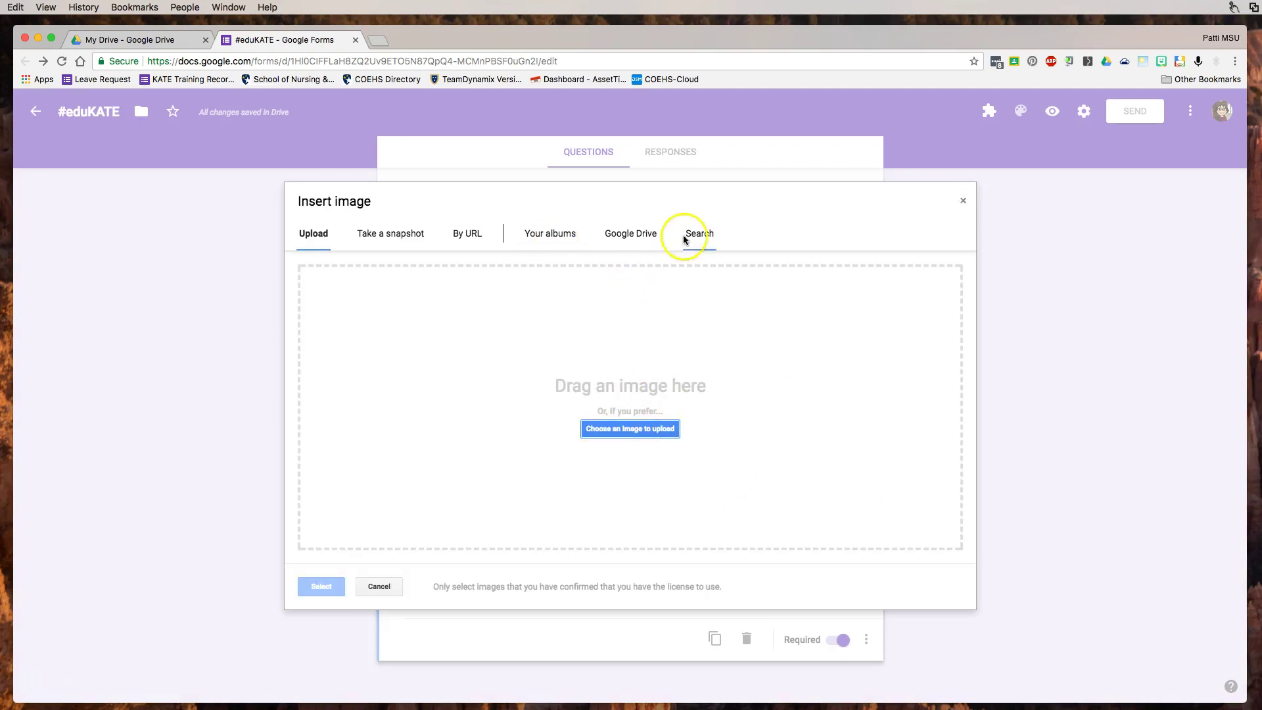
pyautogui.click(702, 238)
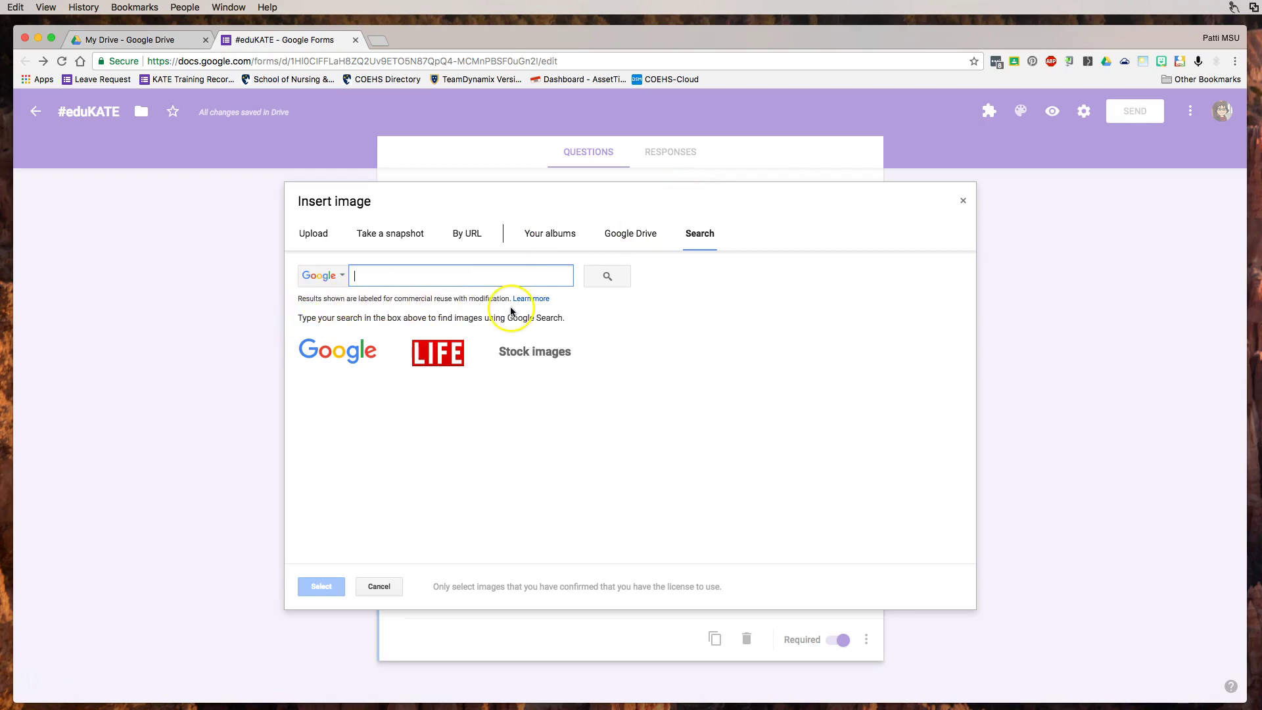
pyautogui.click(419, 276)
pyautogui.write('pizza')
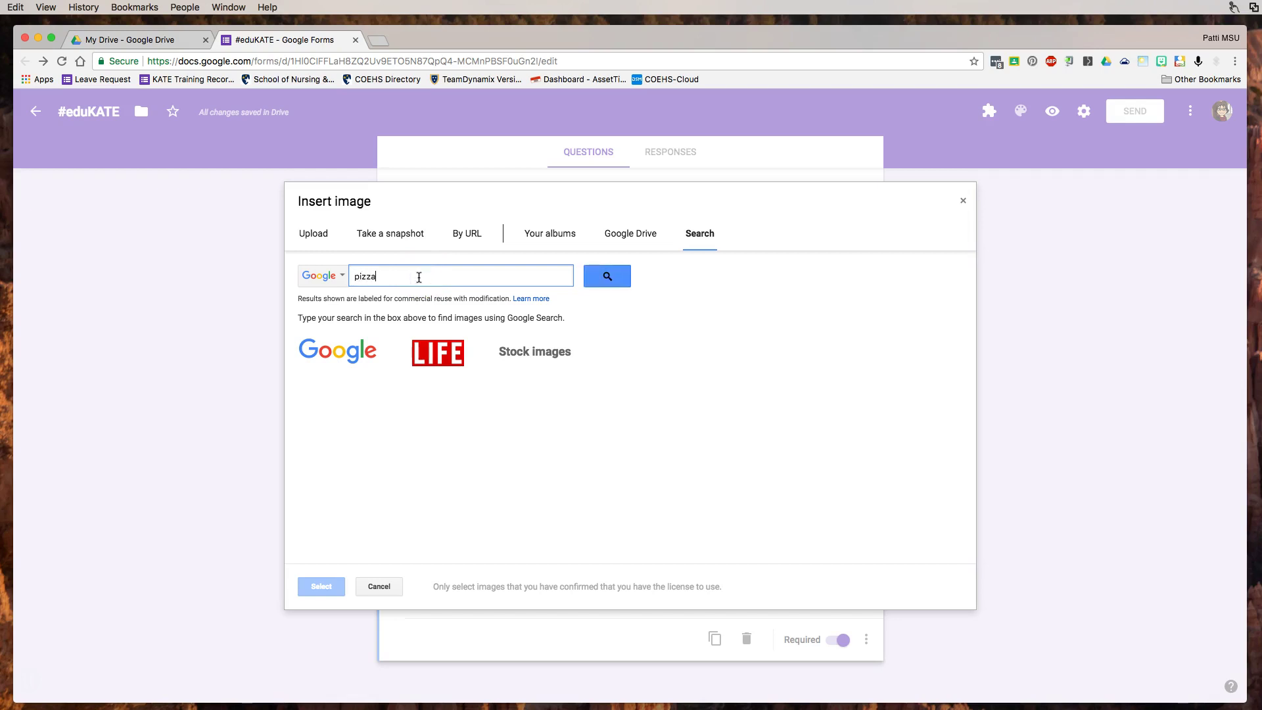
pyautogui.click(607, 276)
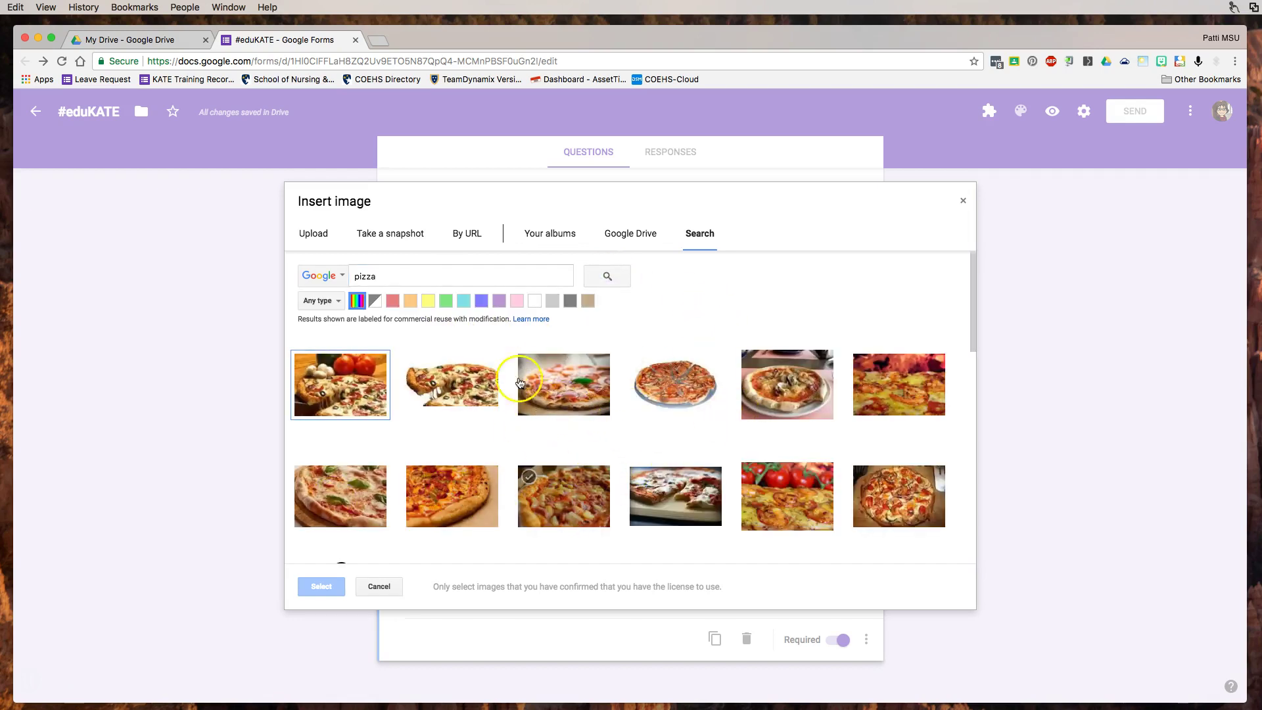
pyautogui.scroll(-3, 813, 367)
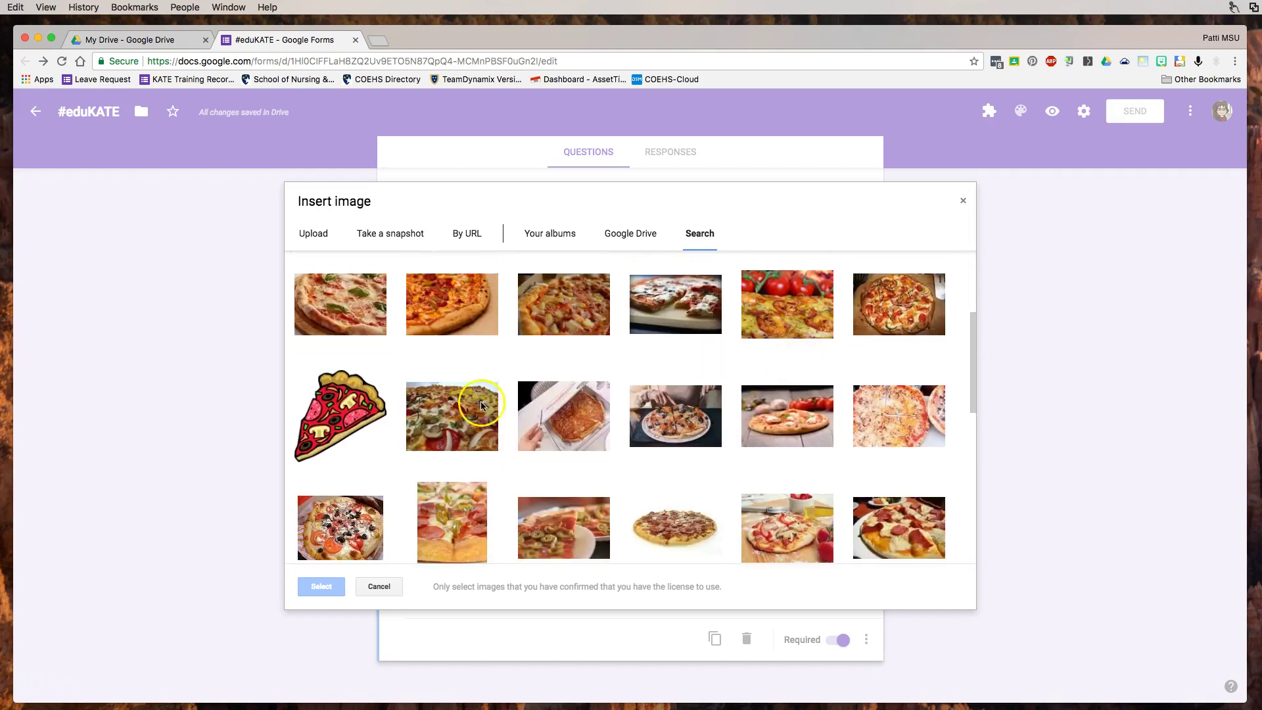
pyautogui.click(358, 419)
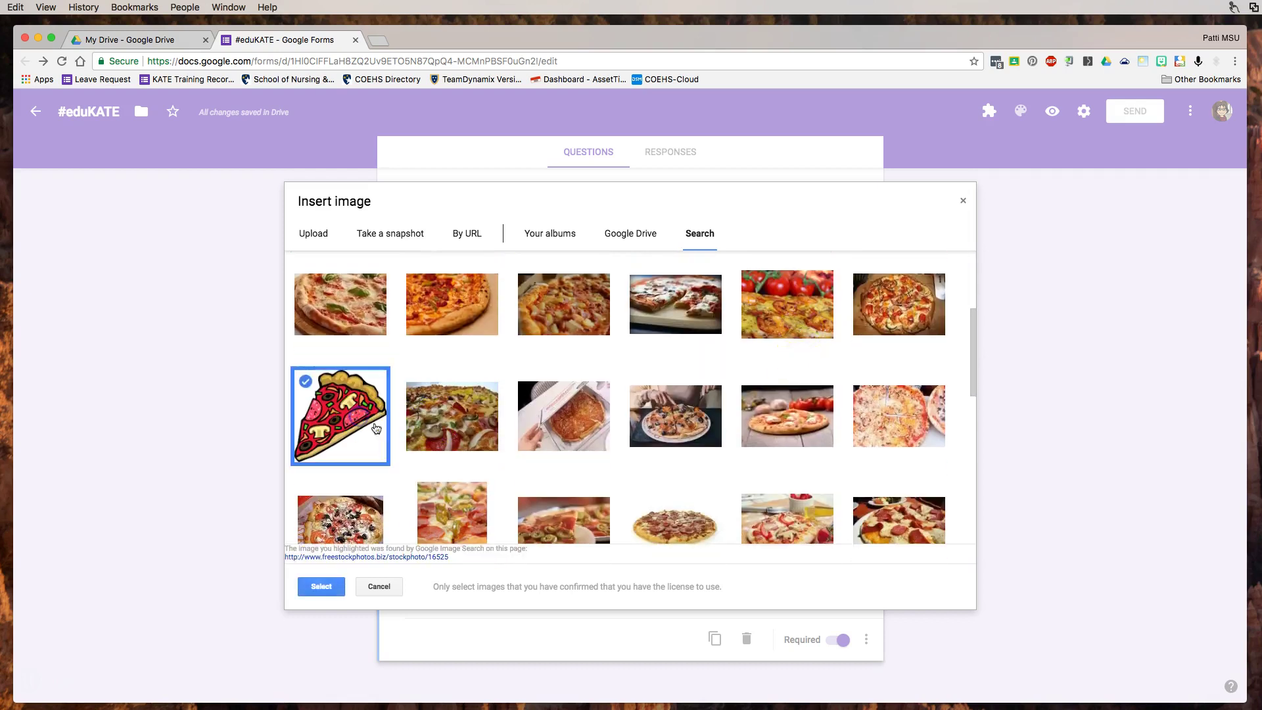
pyautogui.click(321, 587)
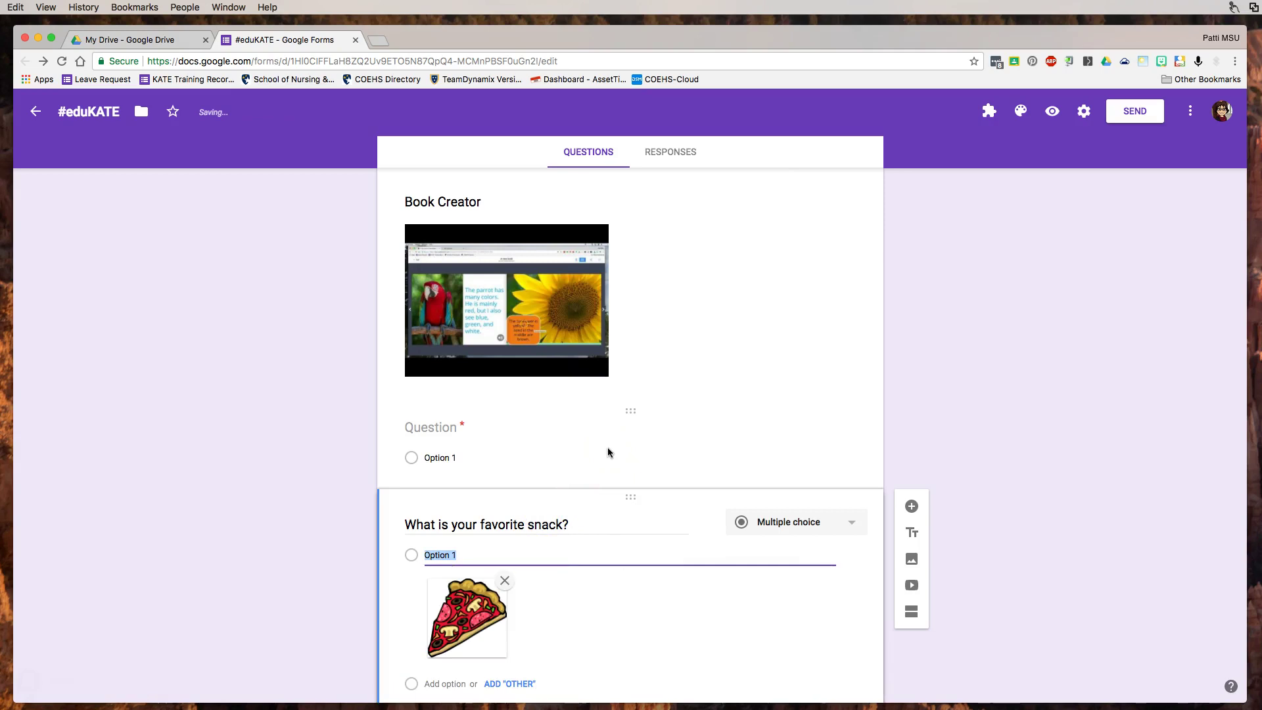
# - Label the first snack option "Pizza" and add a second option named "Candy"
pyautogui.write('Pizza')
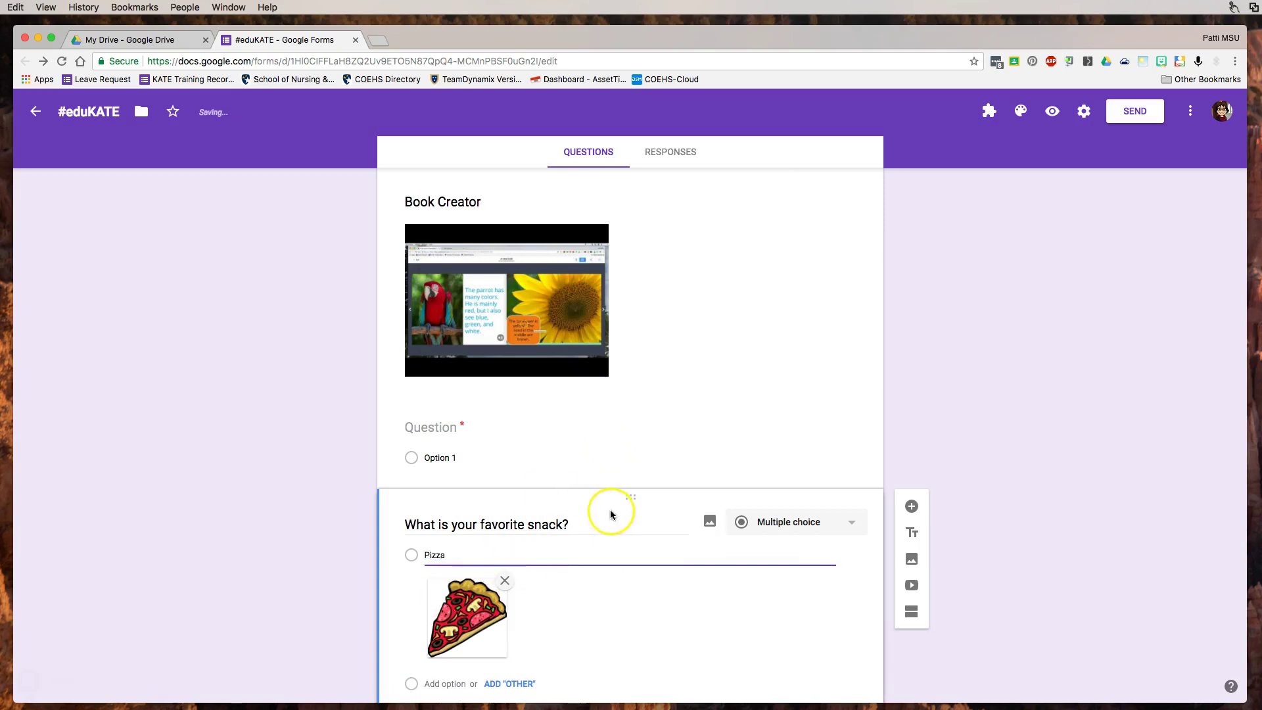
pyautogui.scroll(-3, 585, 510)
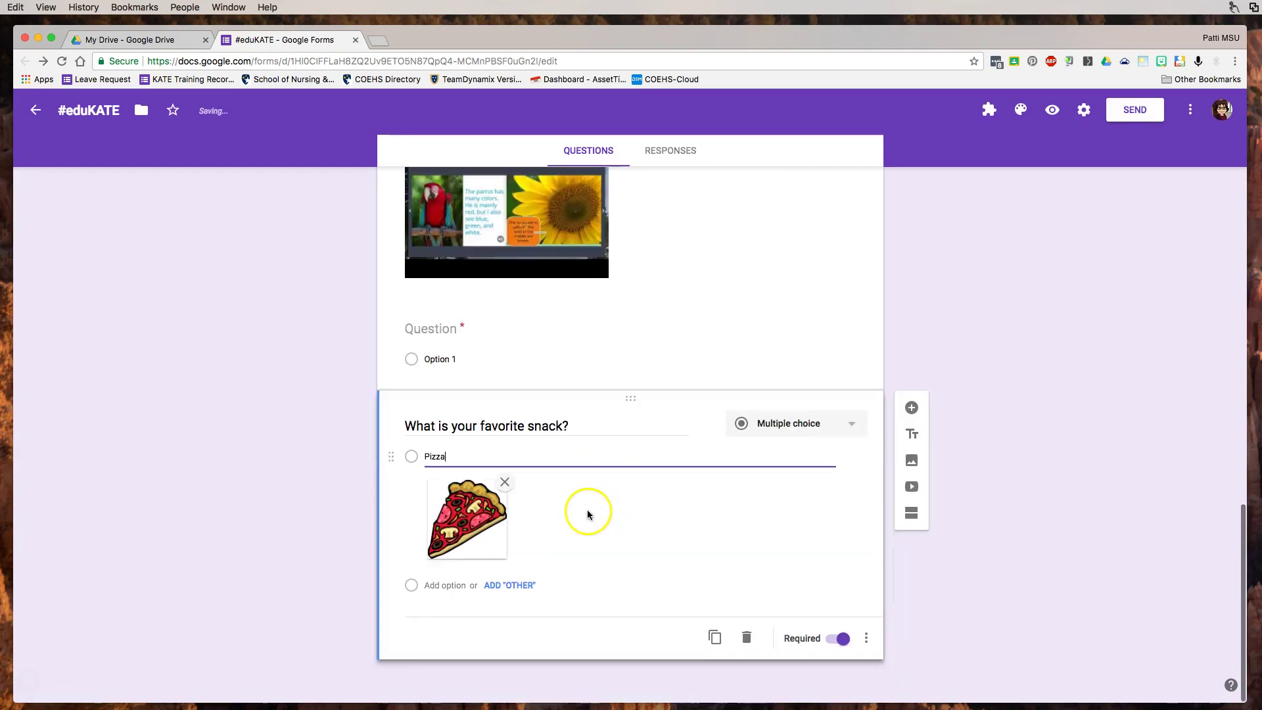
pyautogui.click(606, 542)
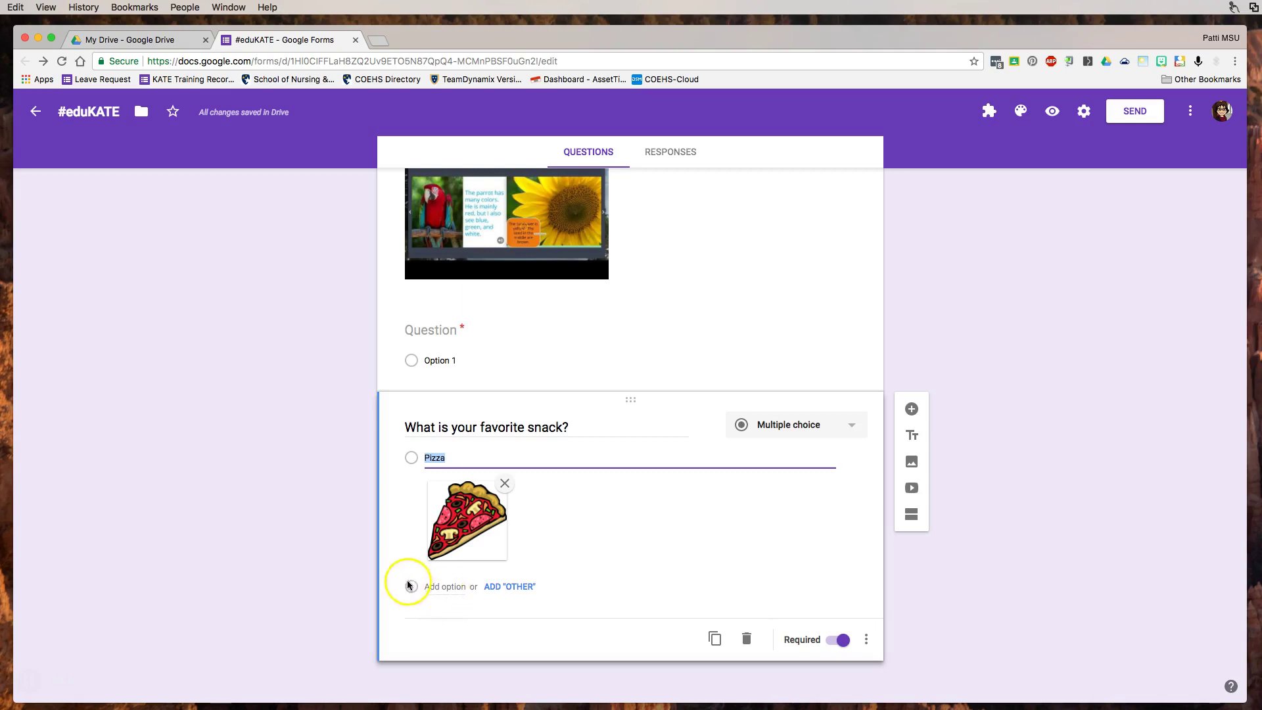
pyautogui.click(453, 586)
pyautogui.write('Candy')
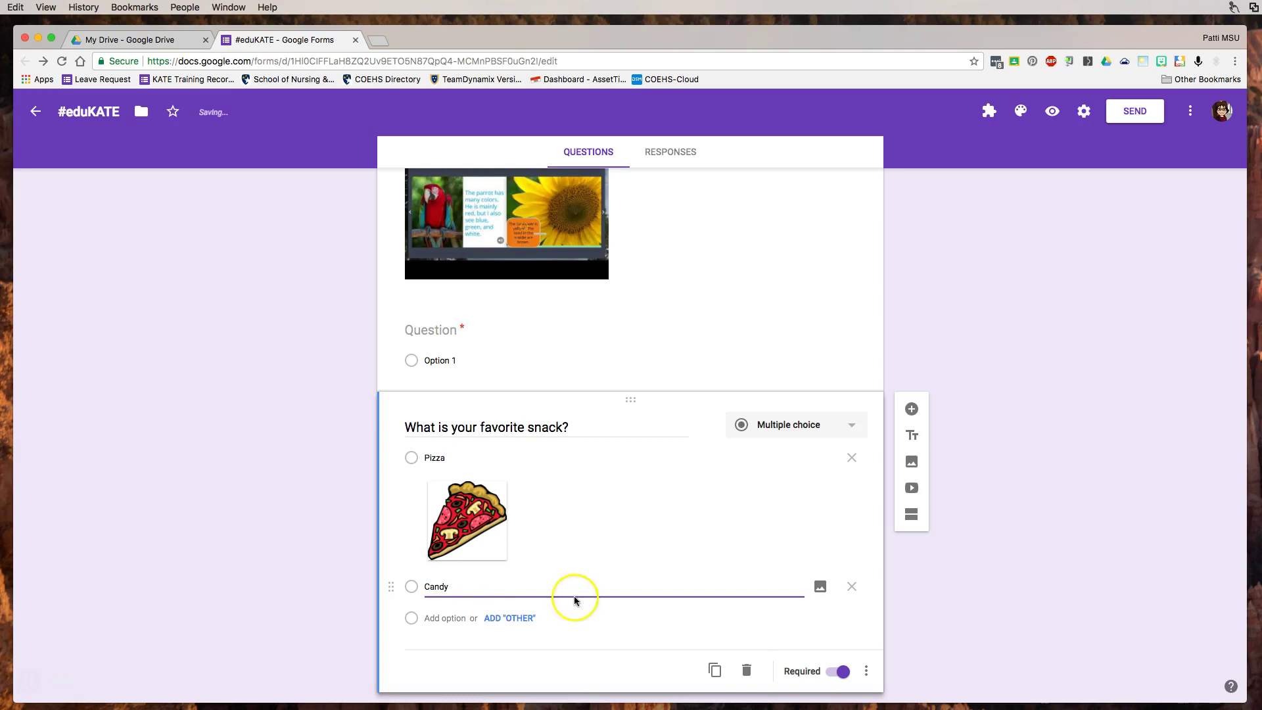
# - Search Google images for "candy" and add the picture of sorted candy in trays to the Candy option
pyautogui.click(819, 585)
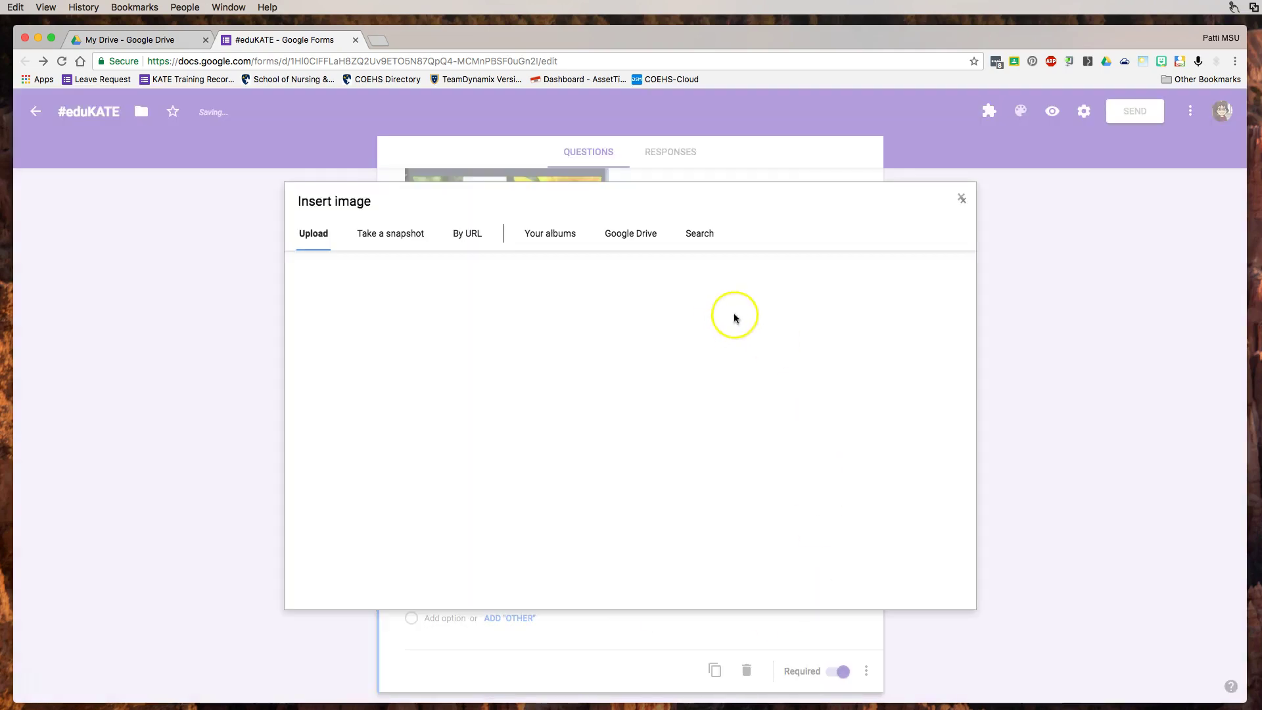
pyautogui.click(702, 237)
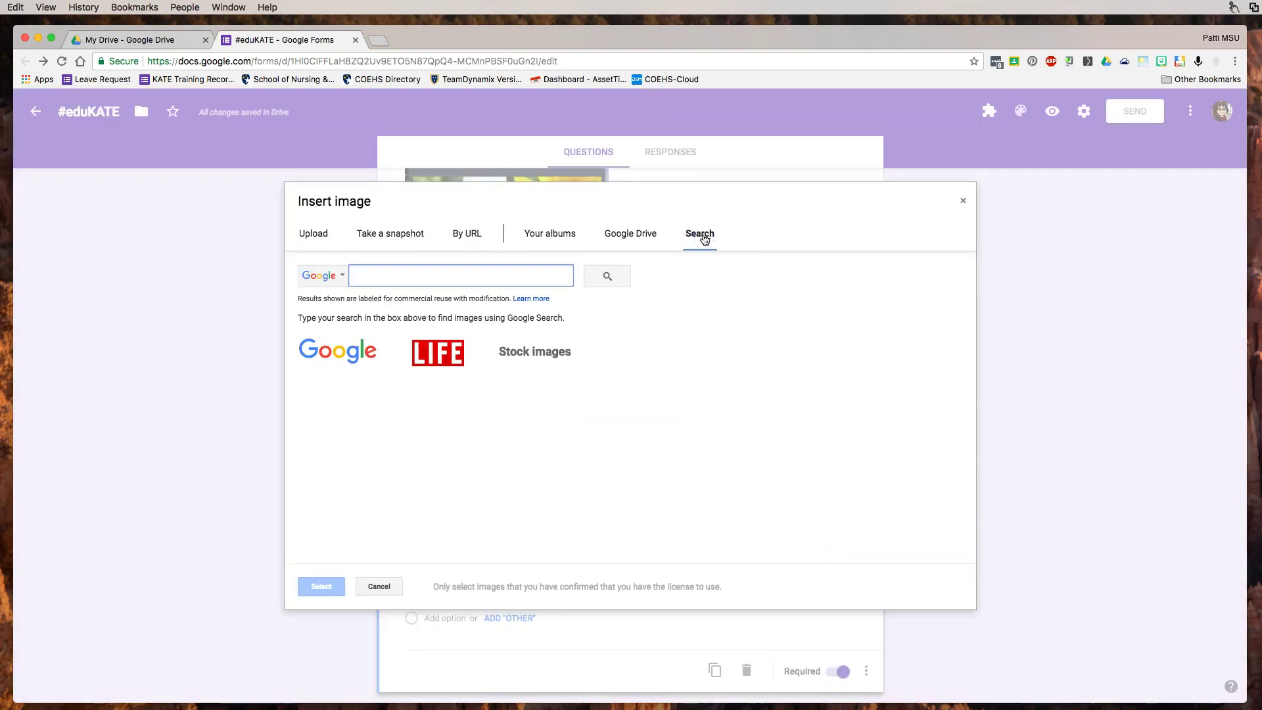
pyautogui.write('candy')
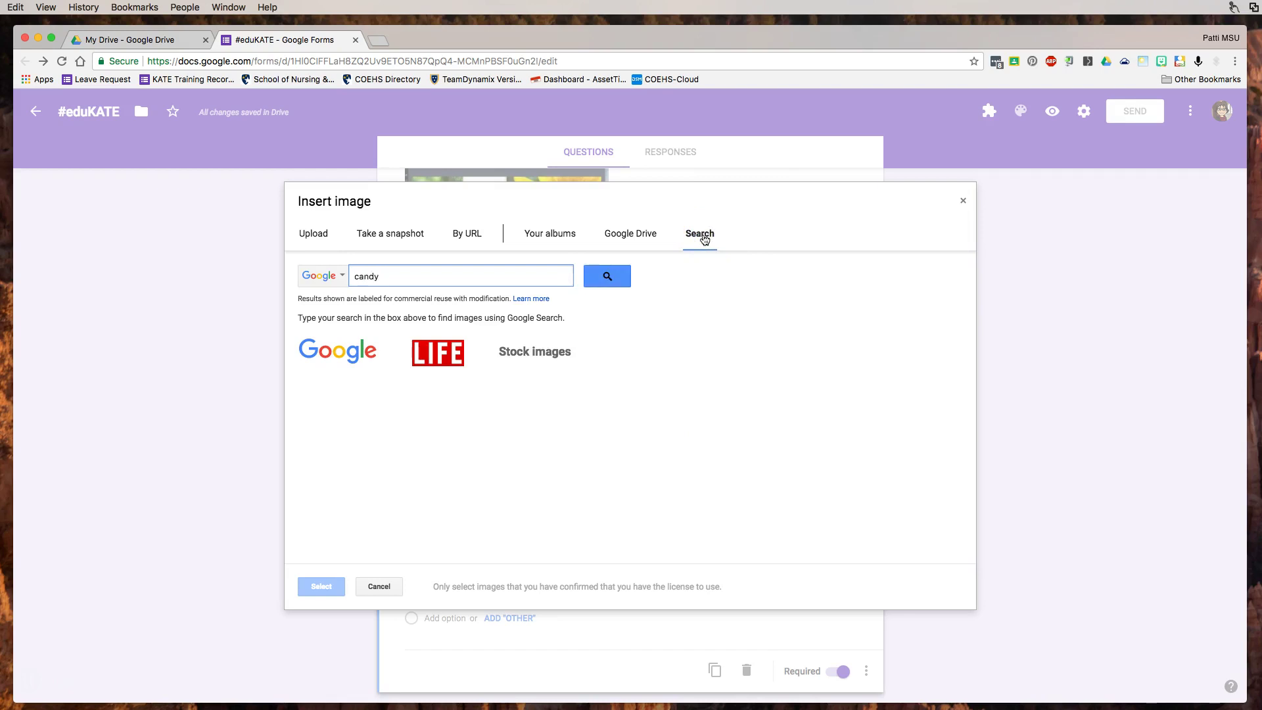
pyautogui.click(608, 276)
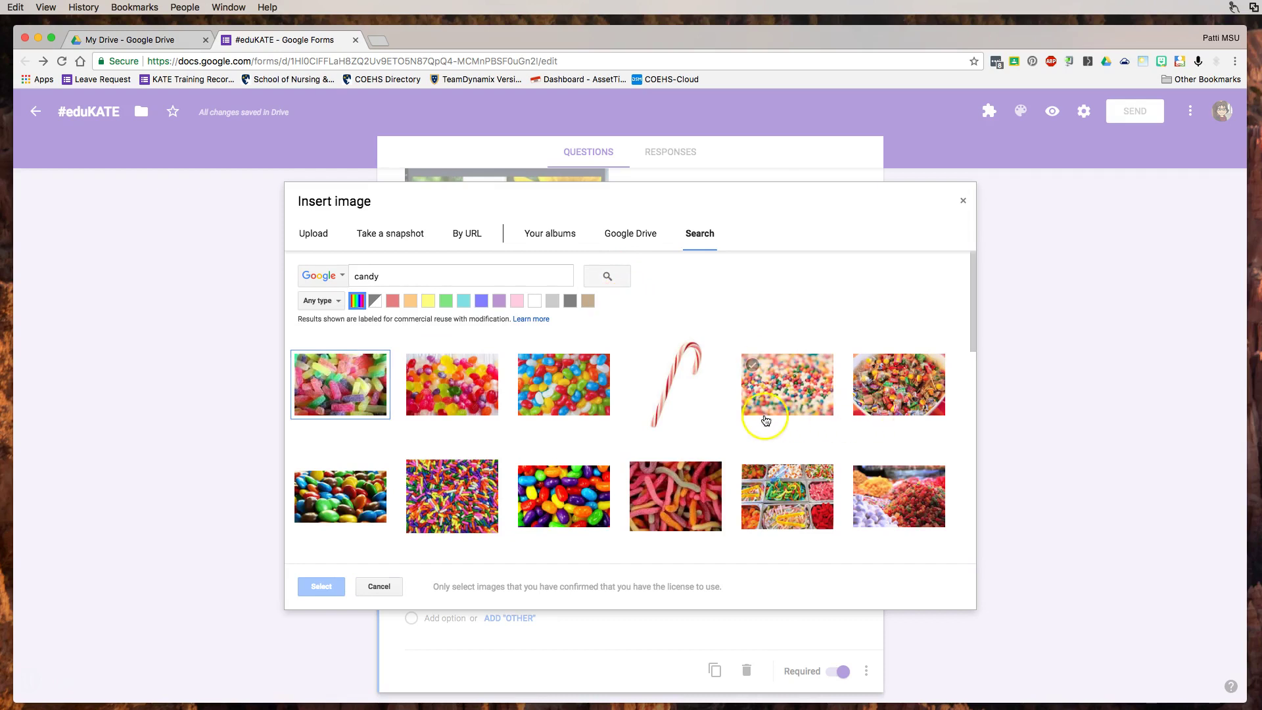
pyautogui.scroll(-1, 789, 473)
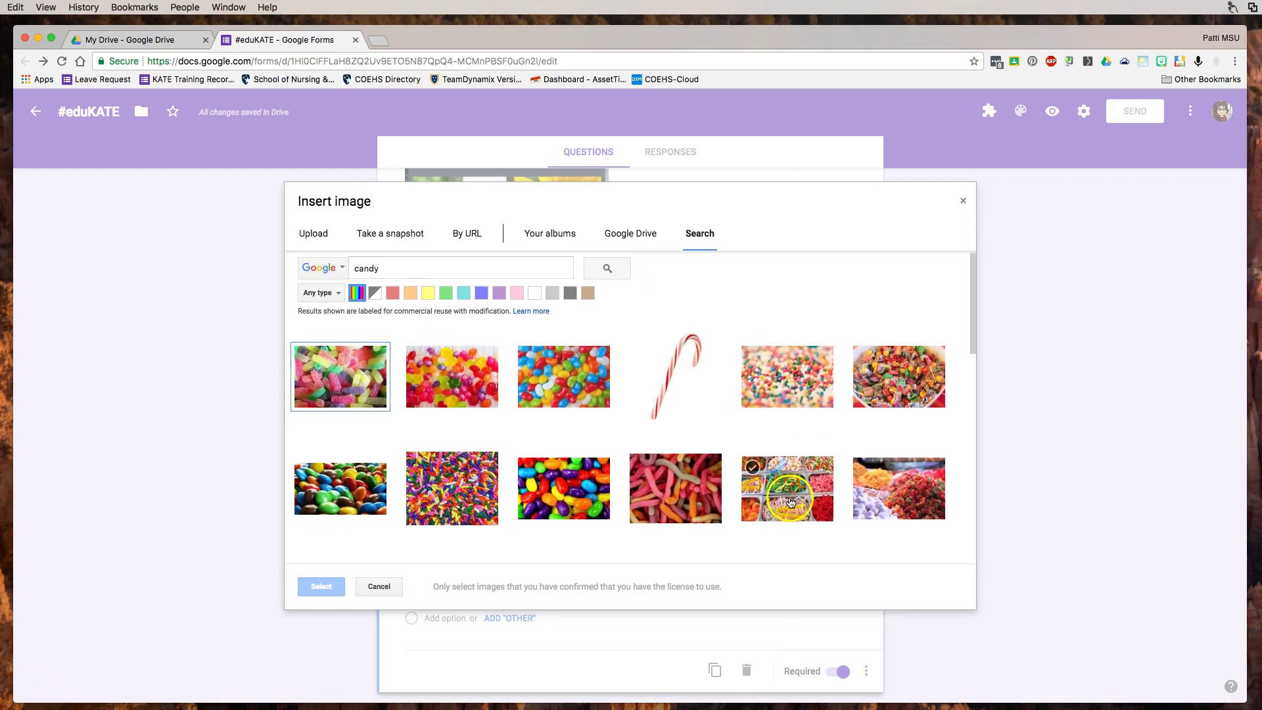
pyautogui.scroll(-3, 789, 497)
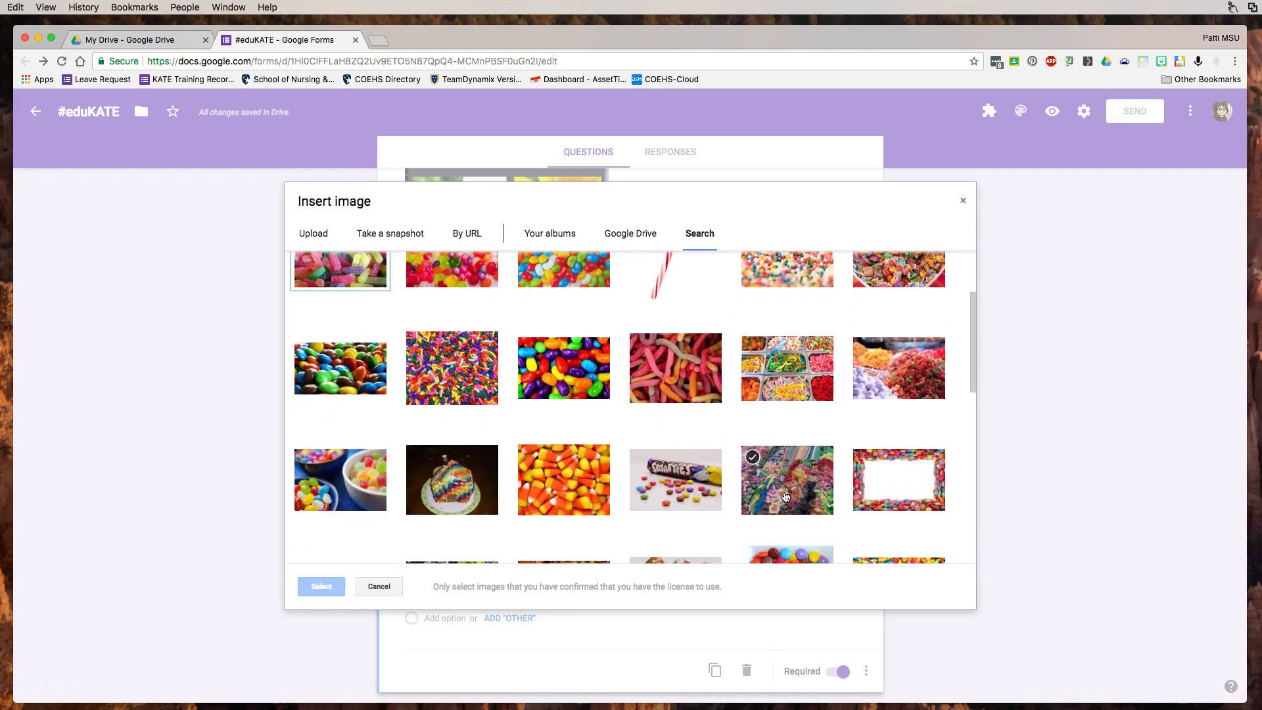
pyautogui.scroll(-3, 785, 497)
pyautogui.scroll(-2, 785, 496)
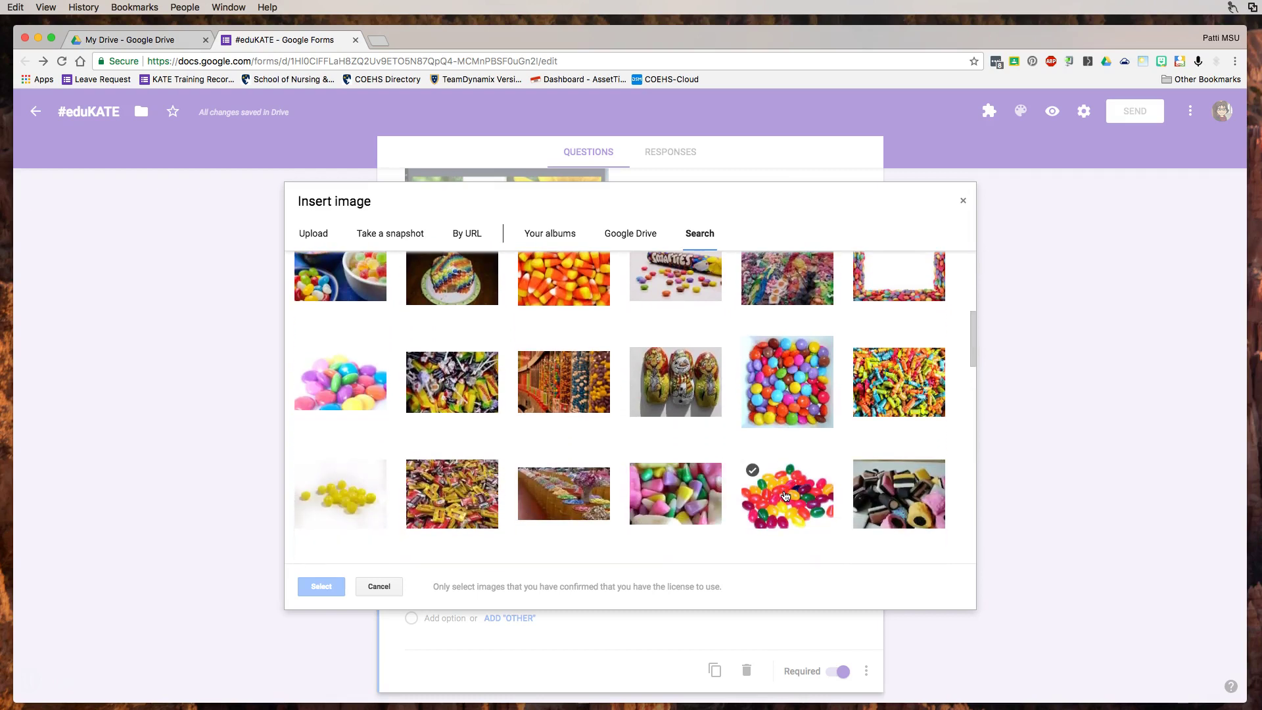
pyautogui.scroll(-4, 785, 496)
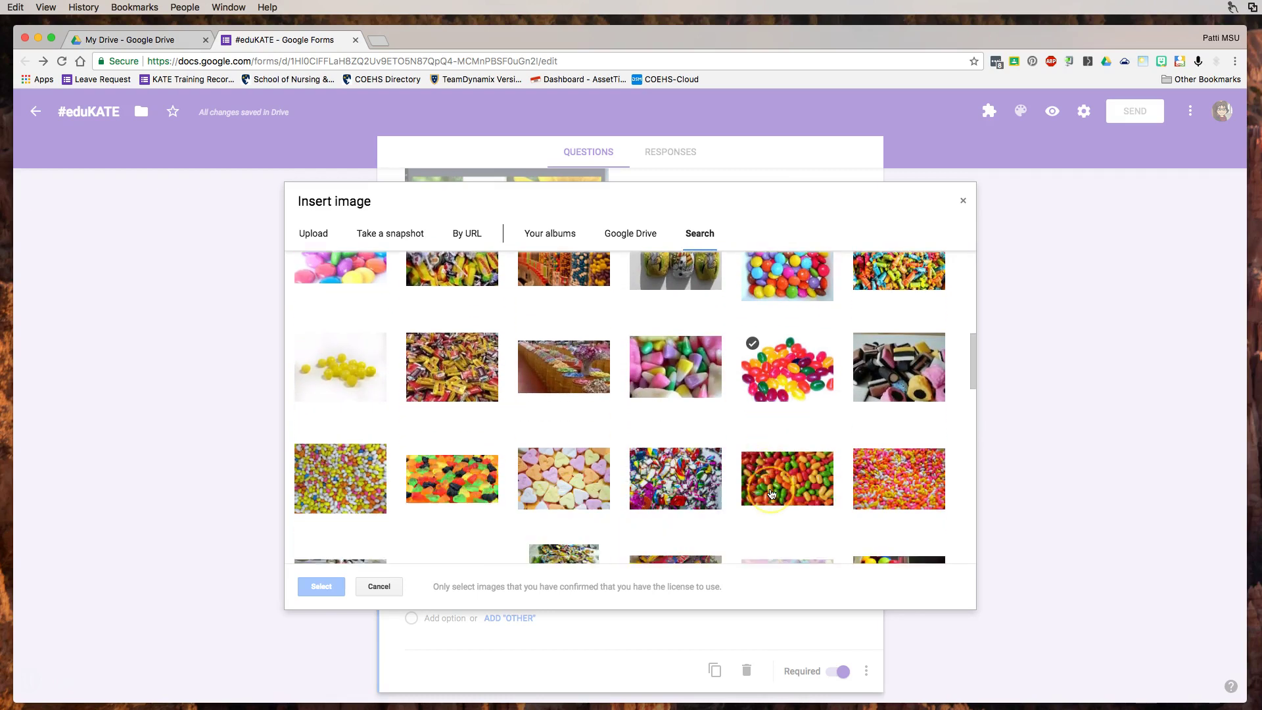
pyautogui.scroll(-4, 772, 494)
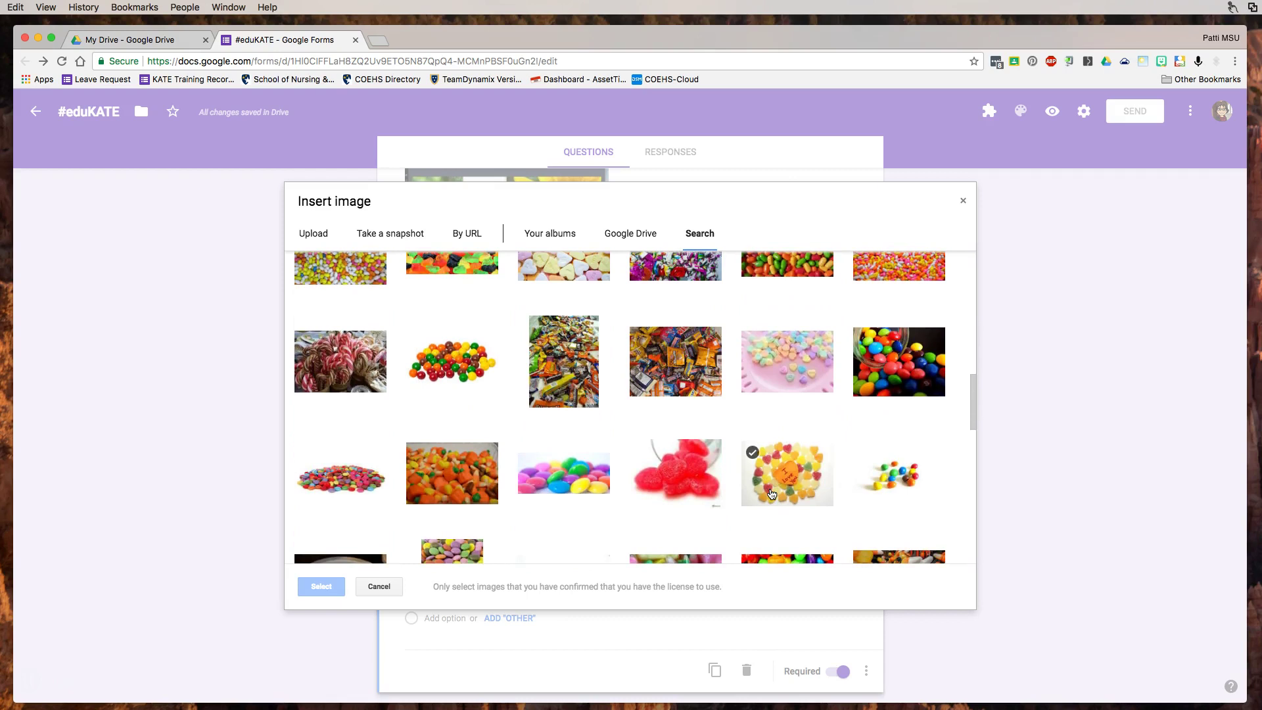
pyautogui.scroll(-3, 772, 494)
pyautogui.scroll(15, 773, 494)
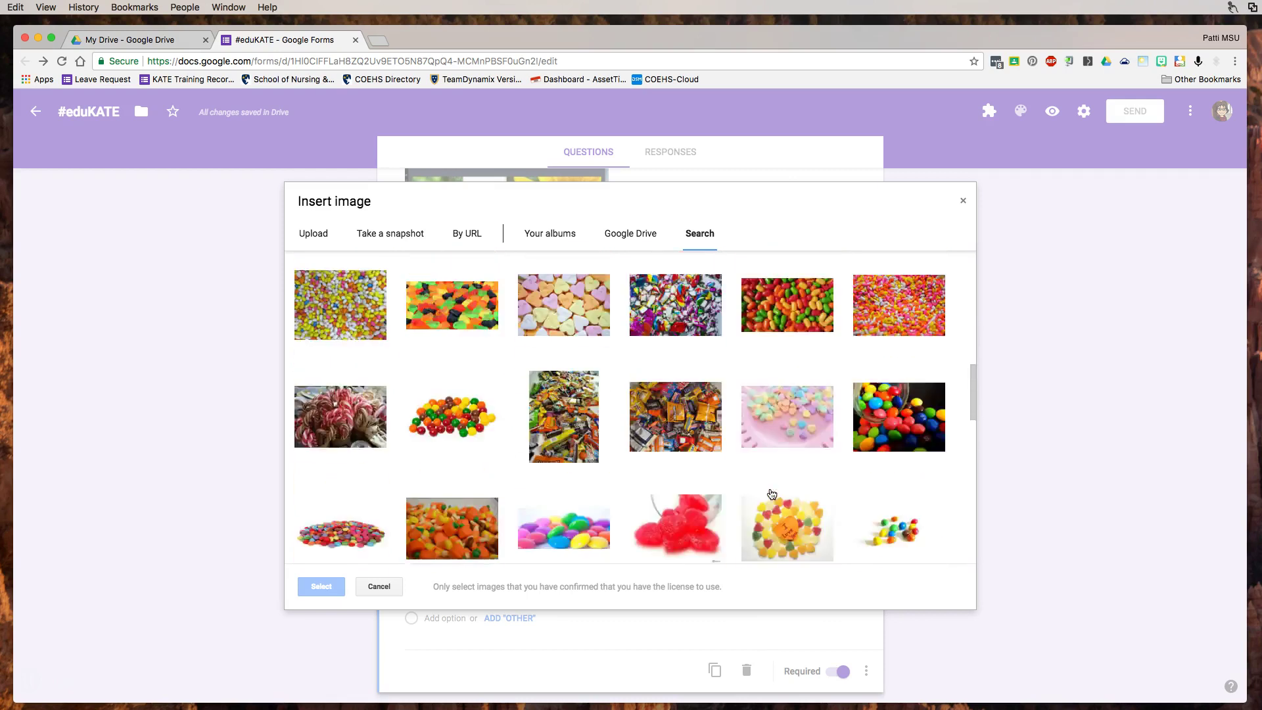
pyautogui.click(706, 363)
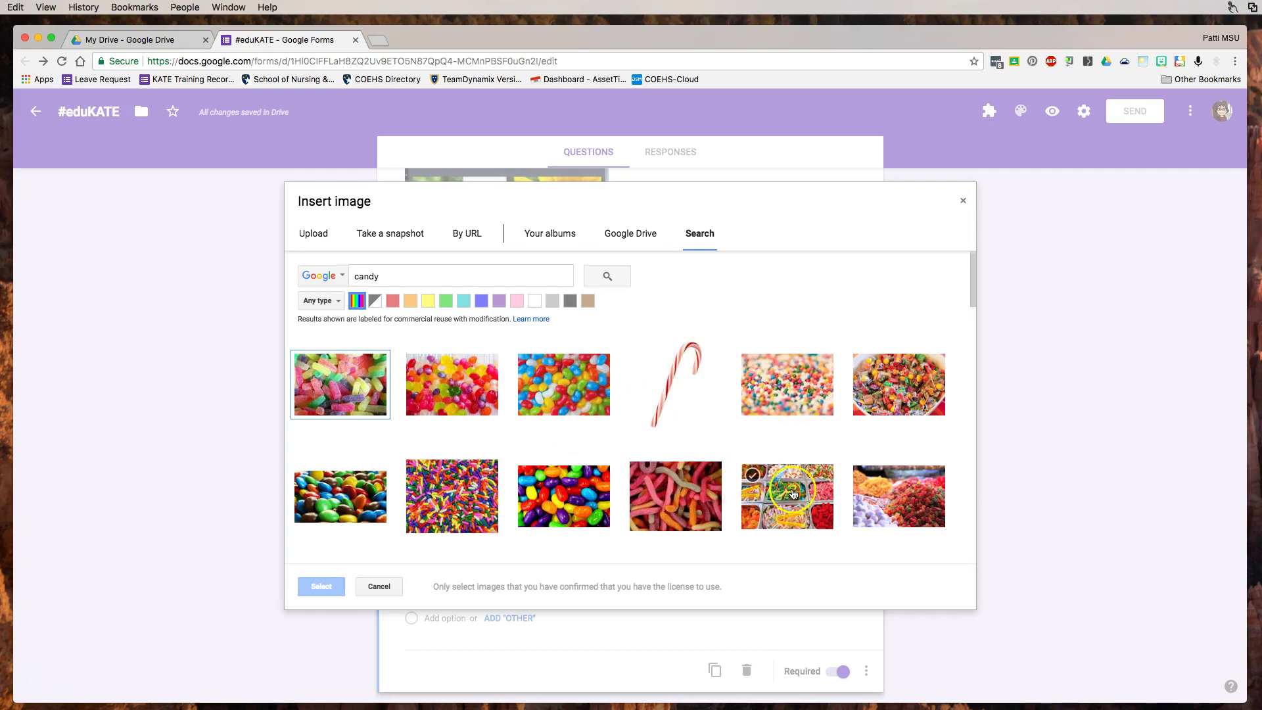
pyautogui.click(795, 489)
pyautogui.click(320, 587)
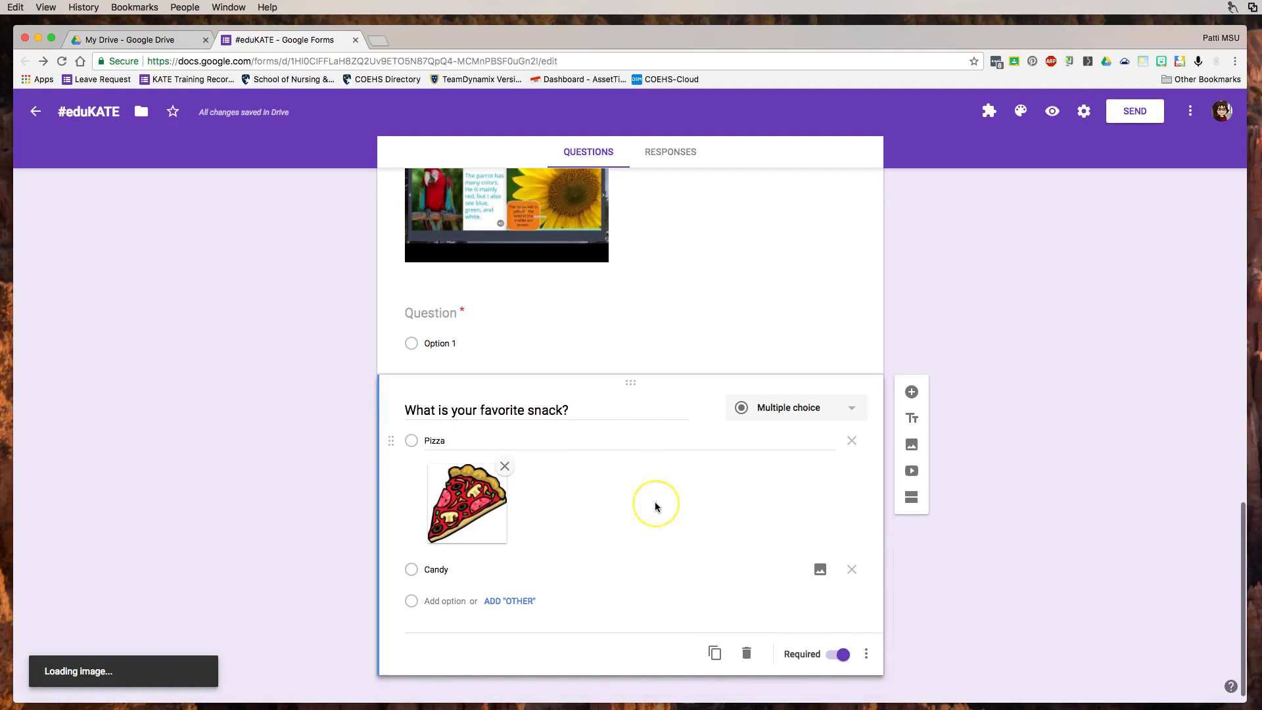
# - Add a third option "Cookies" with a single chocolate chip cookie picture from an image search for "cookie"
pyautogui.click(436, 629)
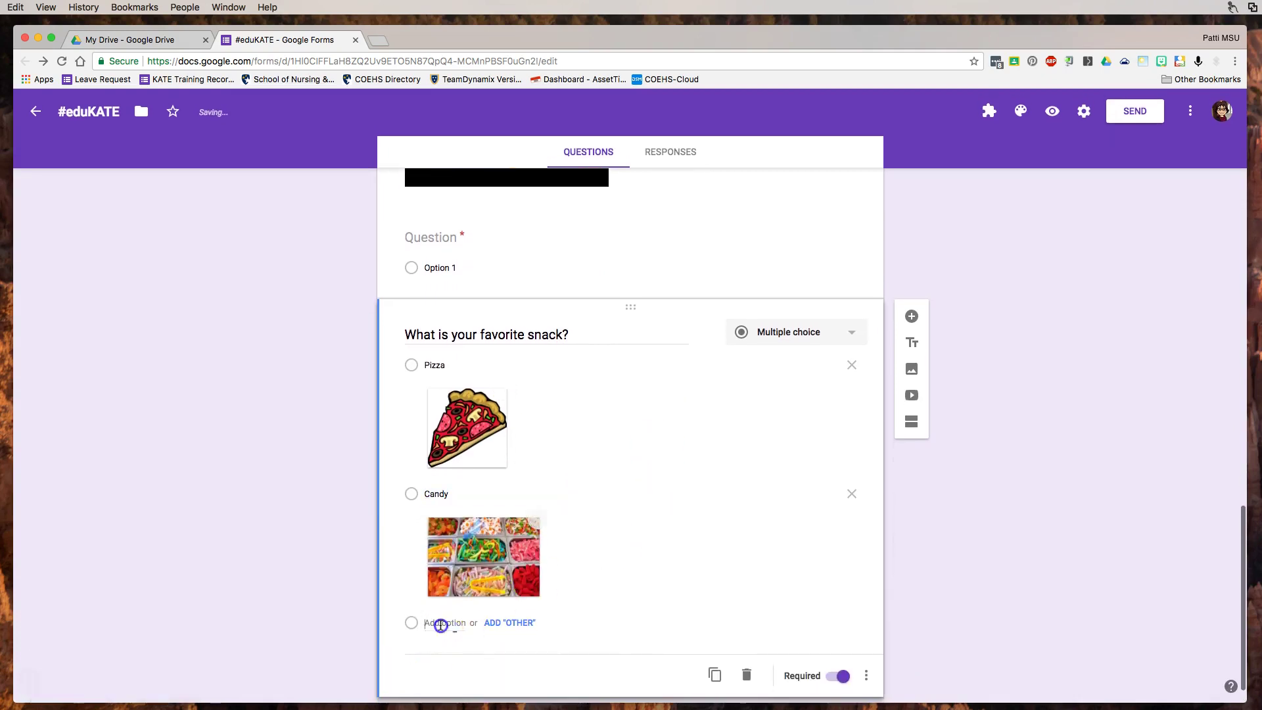
pyautogui.write('Cookies')
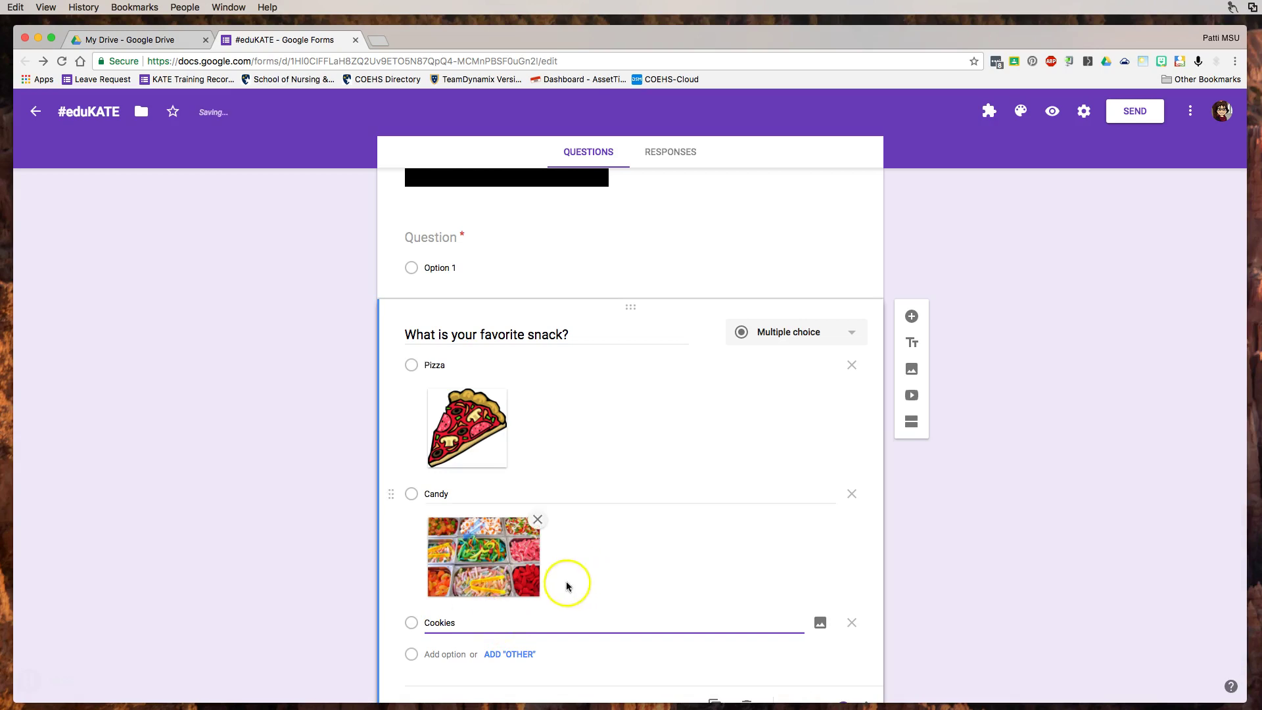
pyautogui.click(820, 622)
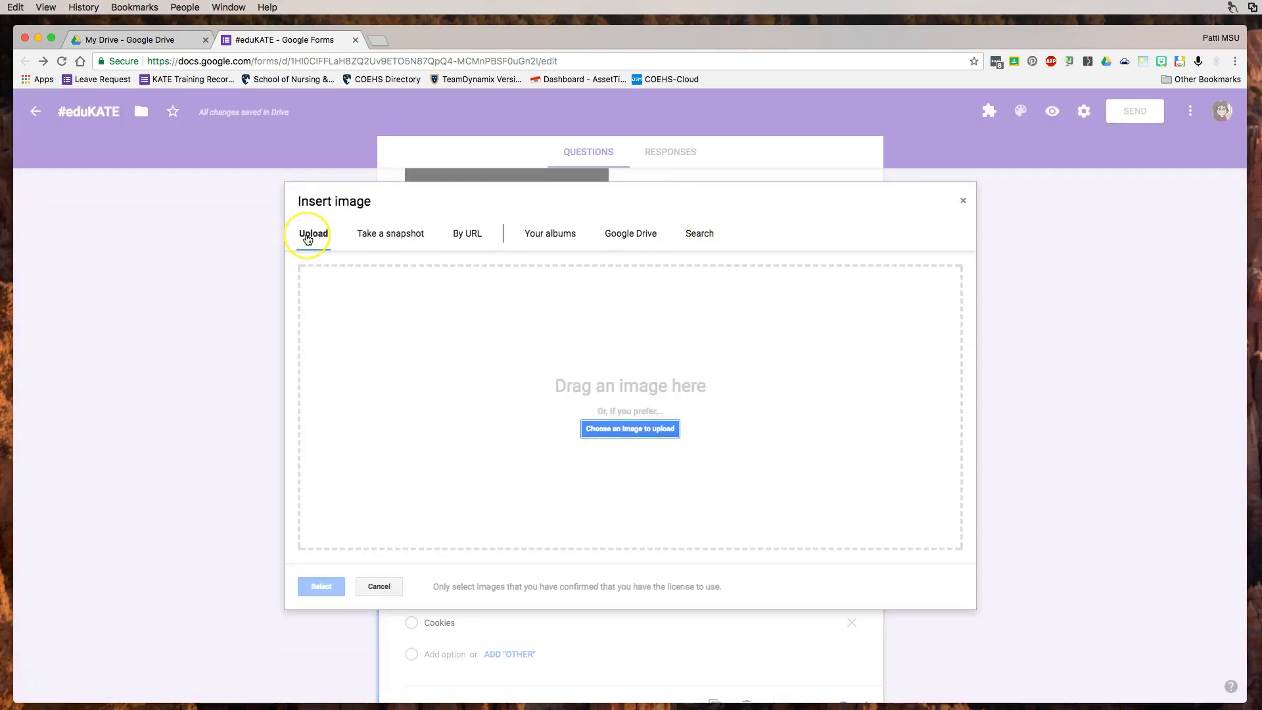
pyautogui.click(397, 240)
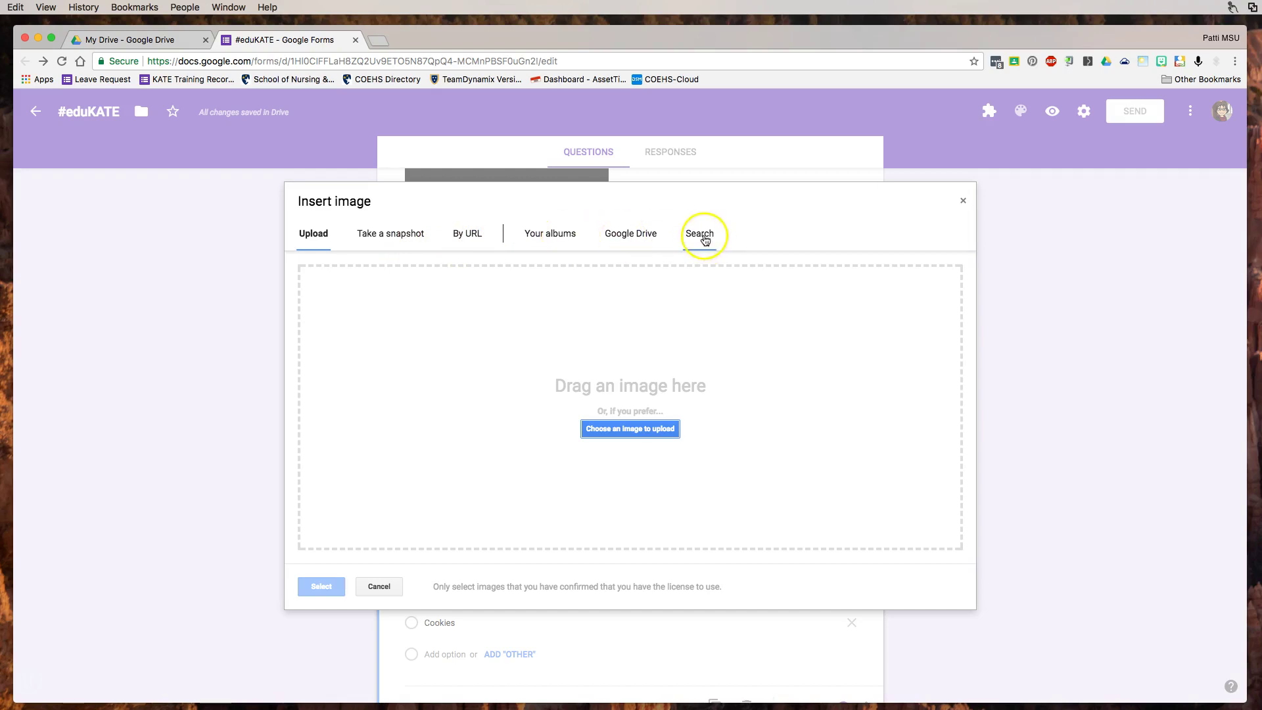
pyautogui.click(699, 238)
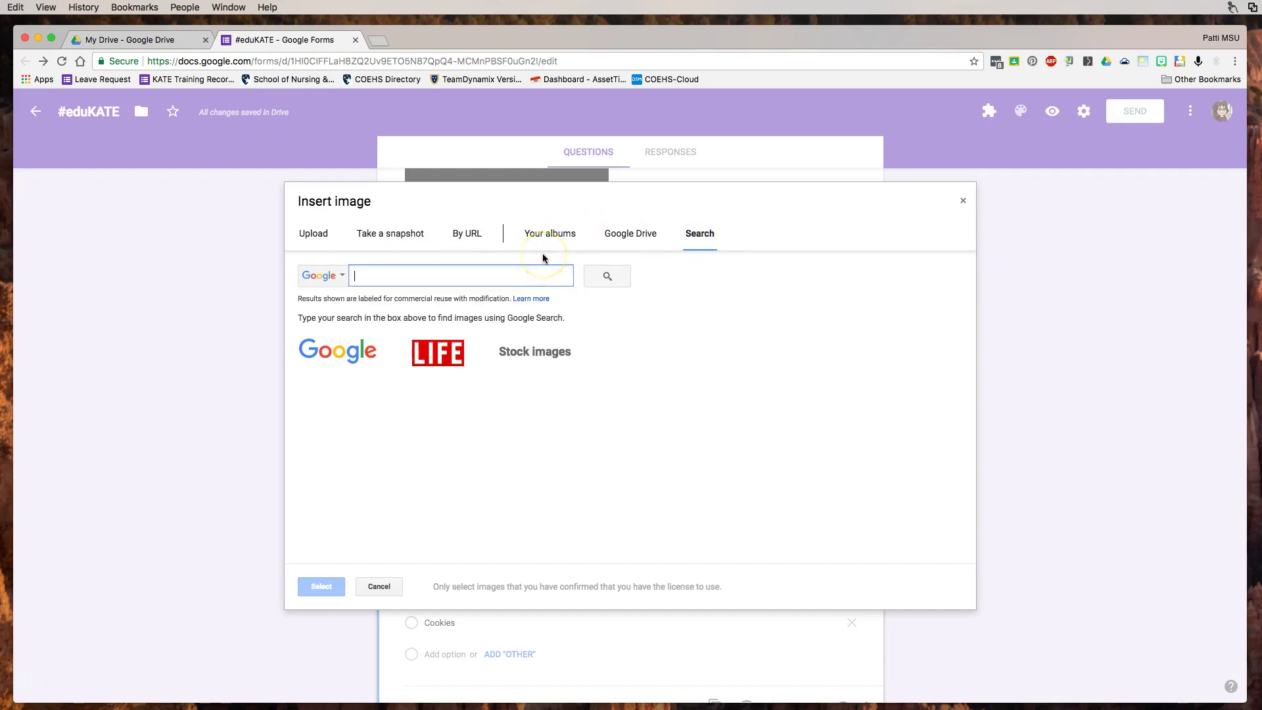
pyautogui.write('cookies')
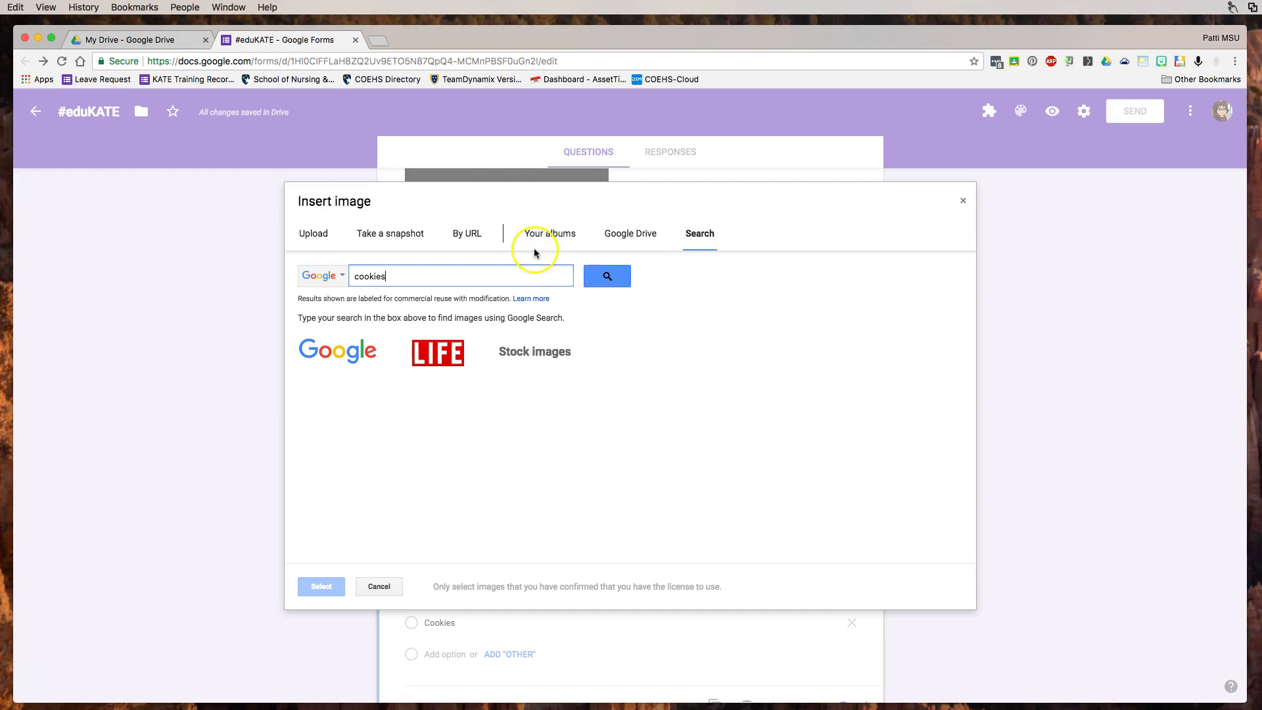
pyautogui.press('BackSpace')
pyautogui.click(606, 277)
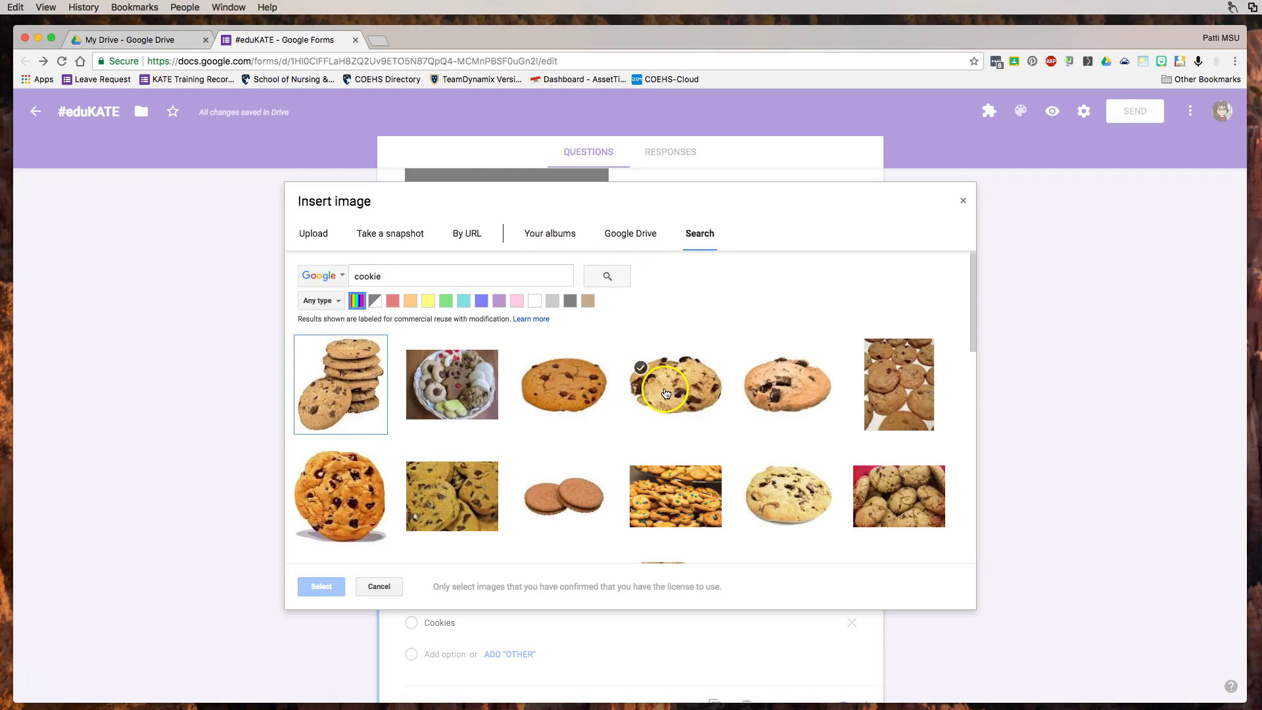
pyautogui.click(669, 390)
pyautogui.click(330, 586)
pyautogui.scroll(-2, 553, 441)
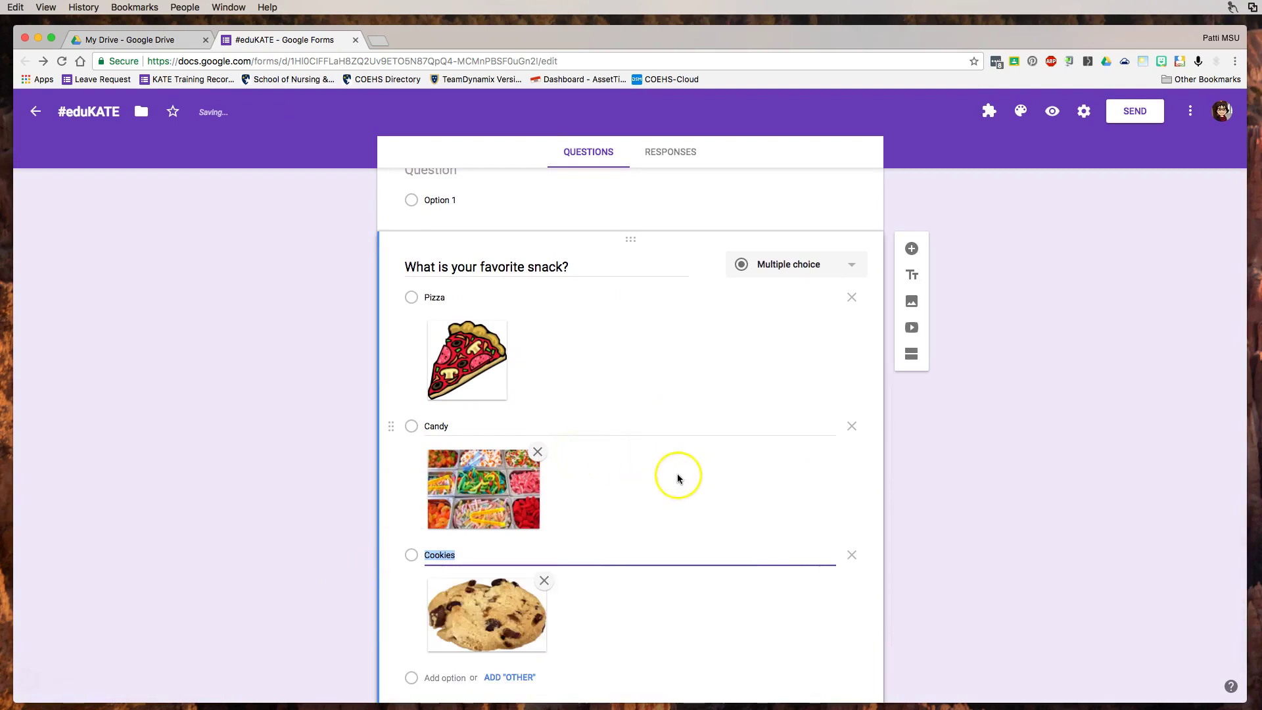
pyautogui.scroll(-3, 650, 556)
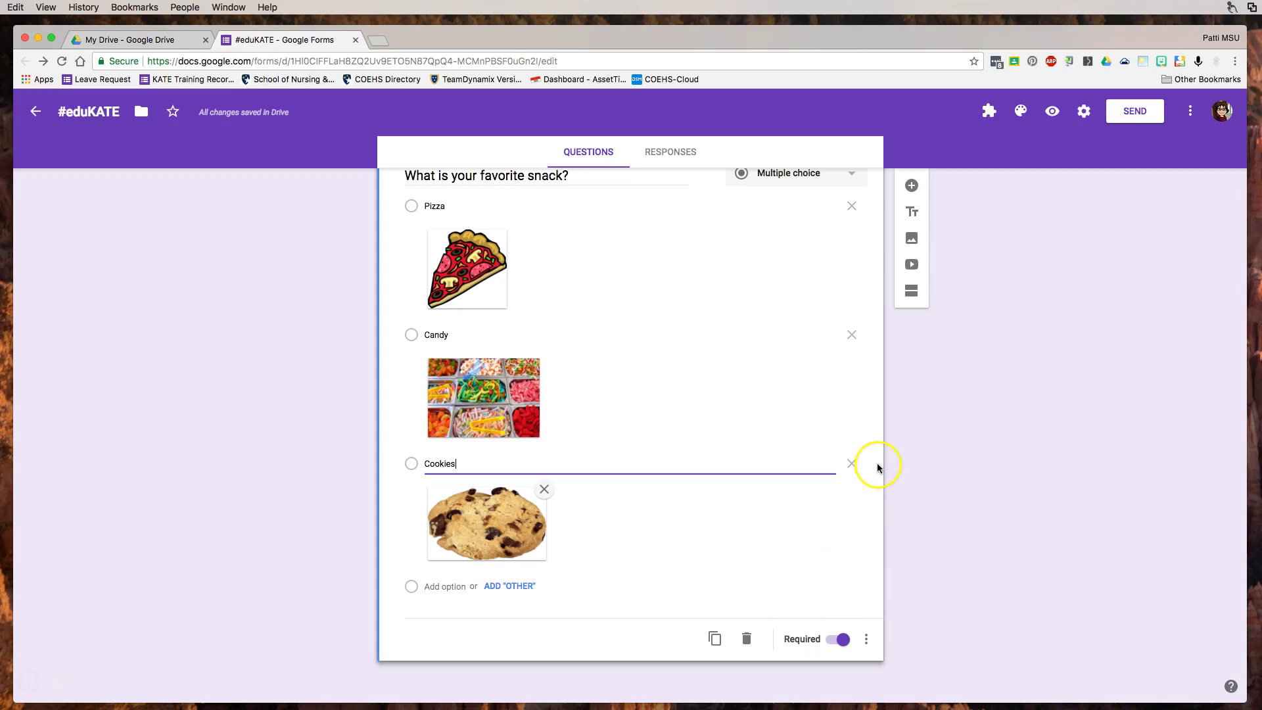
# - Preview the survey as respondents see it and look through its first section
pyautogui.scroll(15, 986, 260)
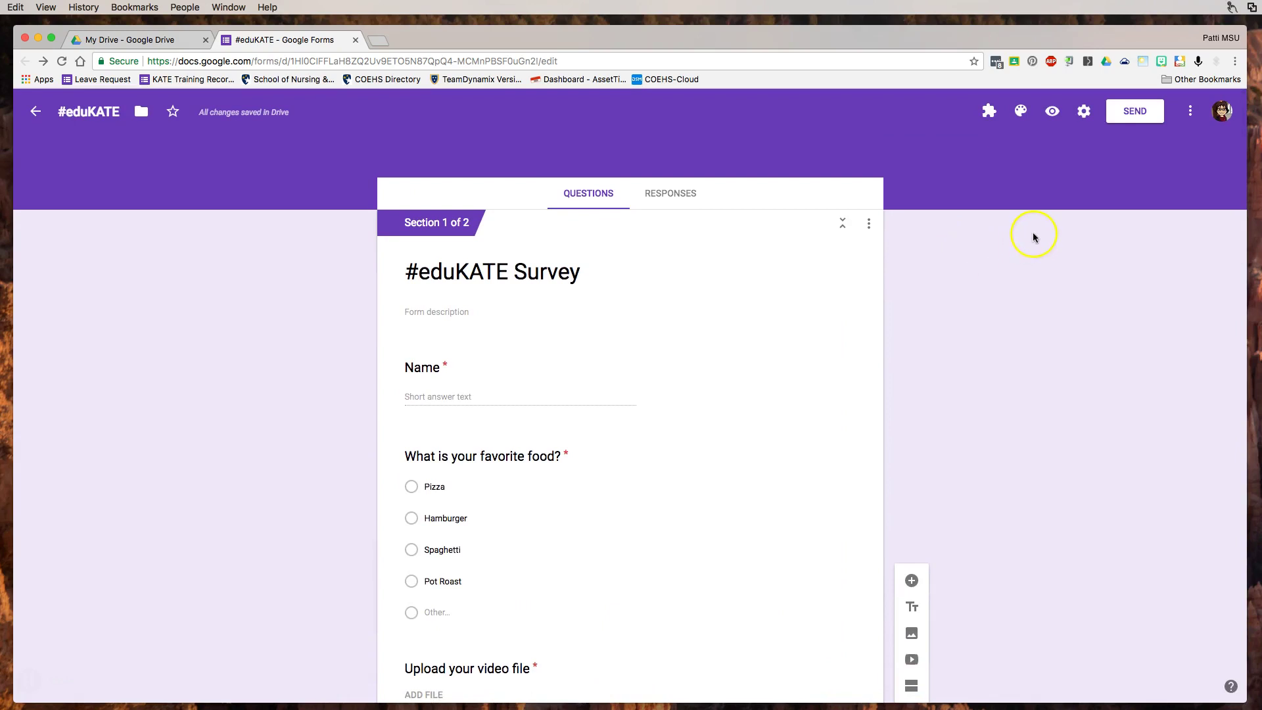
pyautogui.click(1053, 113)
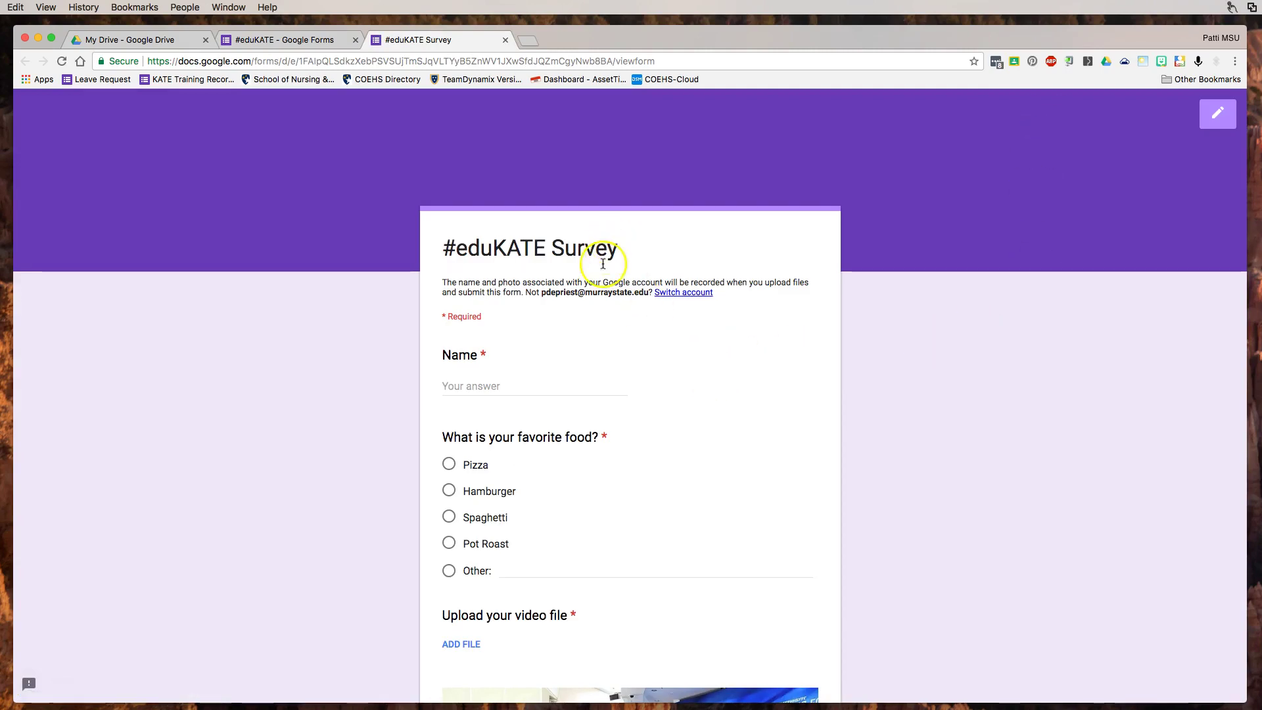
pyautogui.scroll(-10, 620, 315)
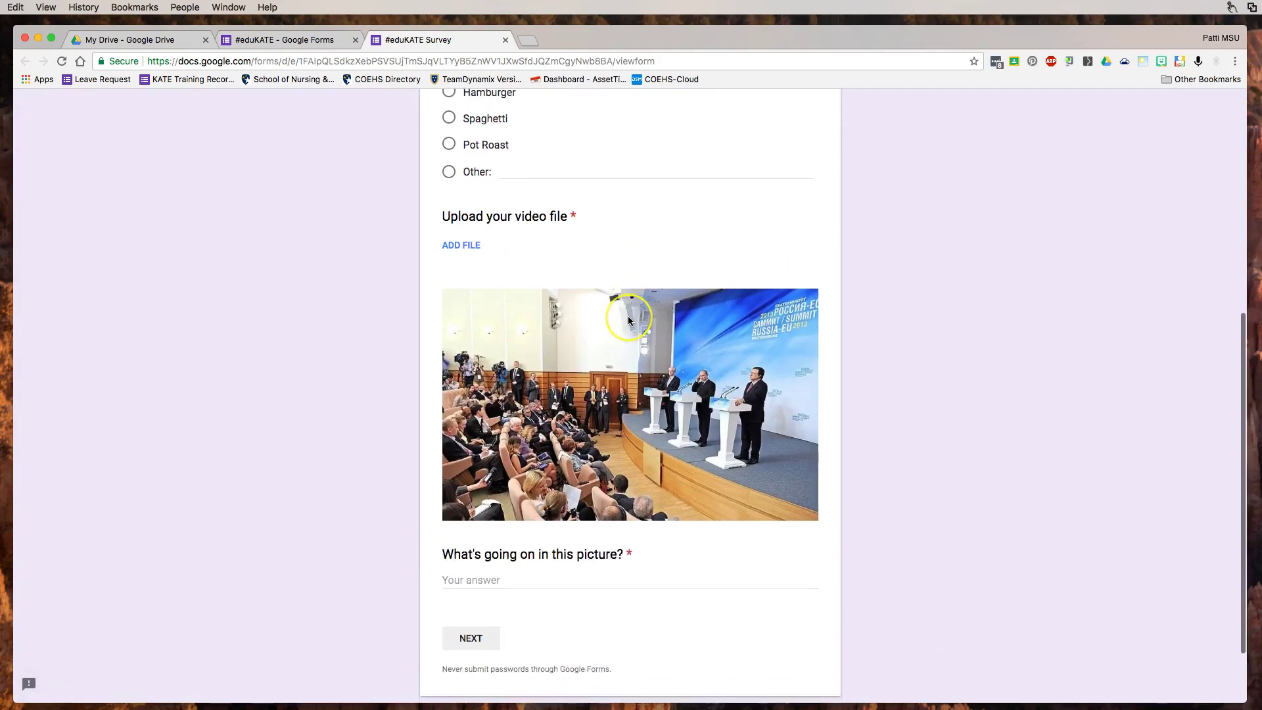
# - Try to advance the preview with the required questions unanswered, look through the flagged questions, and close the preview
pyautogui.scroll(-2, 628, 320)
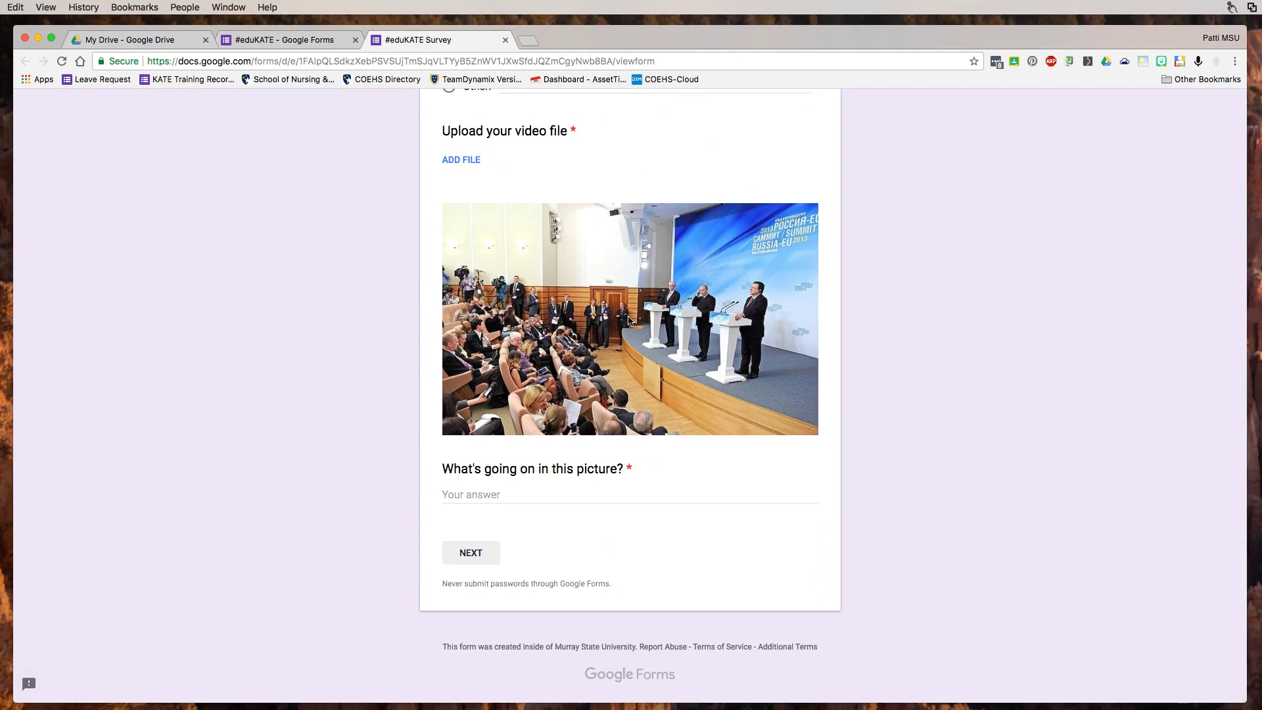
pyautogui.click(464, 554)
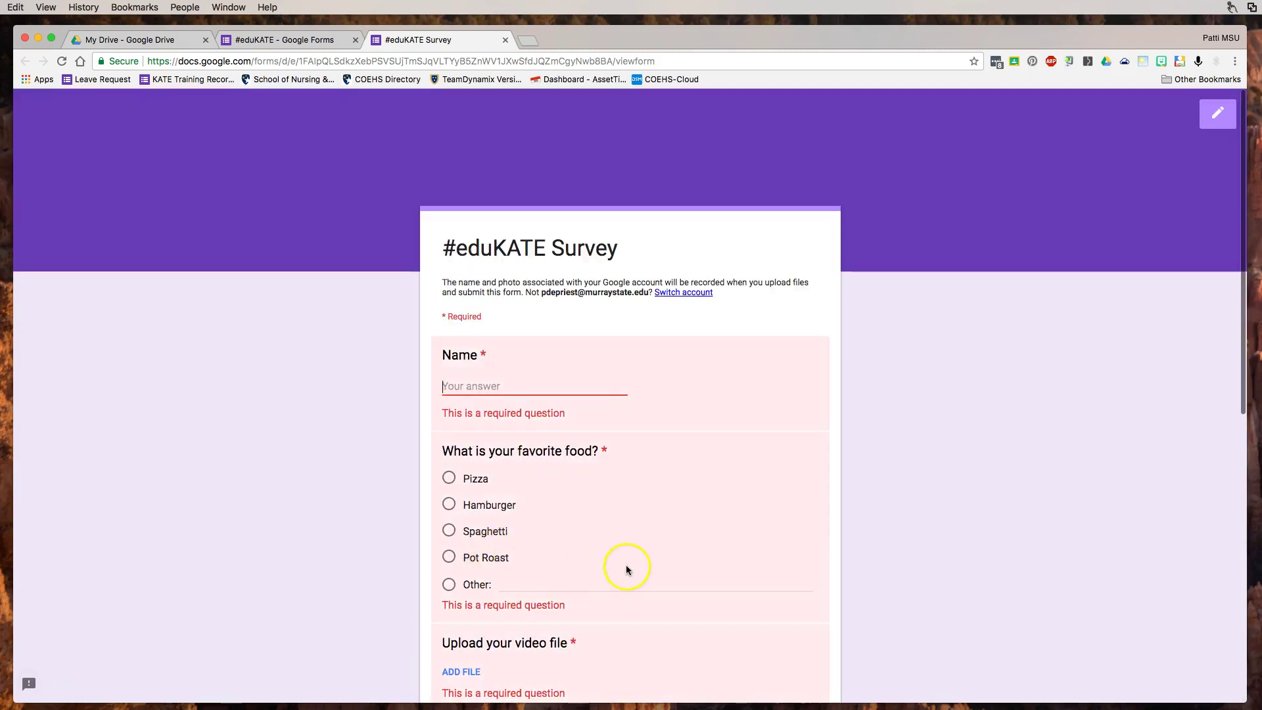
pyautogui.scroll(-3, 627, 569)
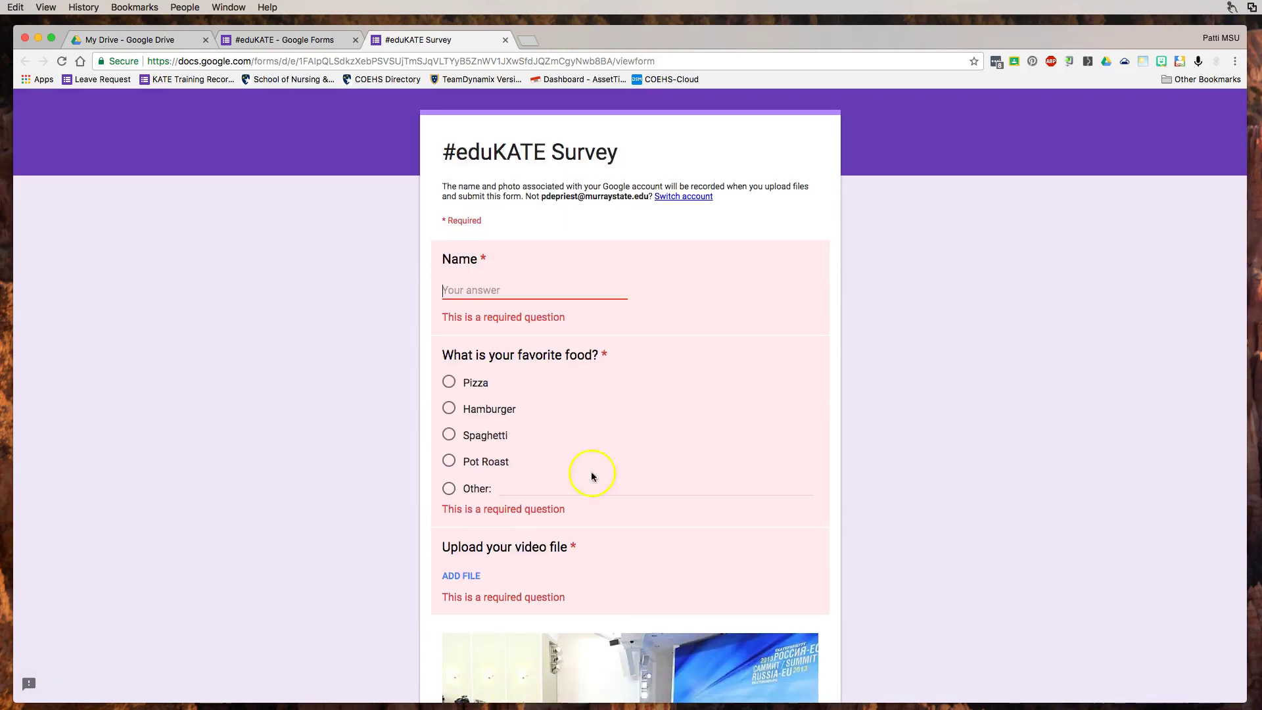
pyautogui.click(468, 284)
pyautogui.scroll(-10, 664, 364)
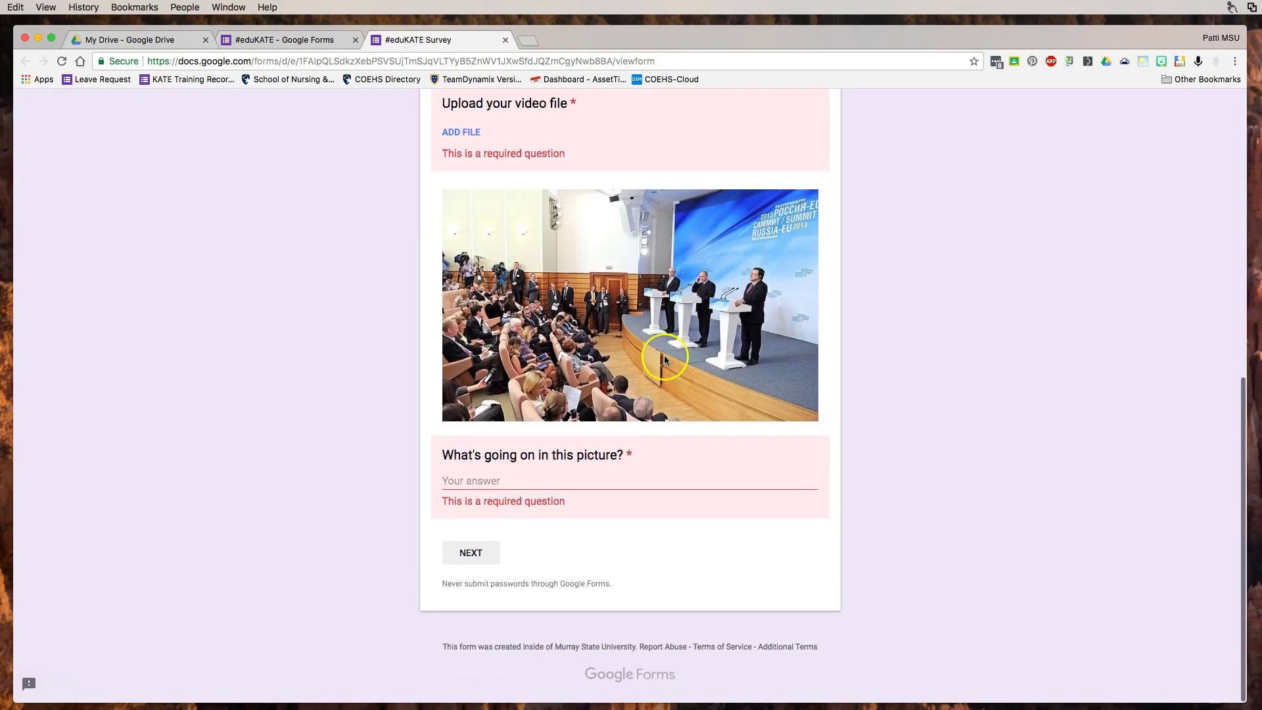
pyautogui.scroll(8, 662, 357)
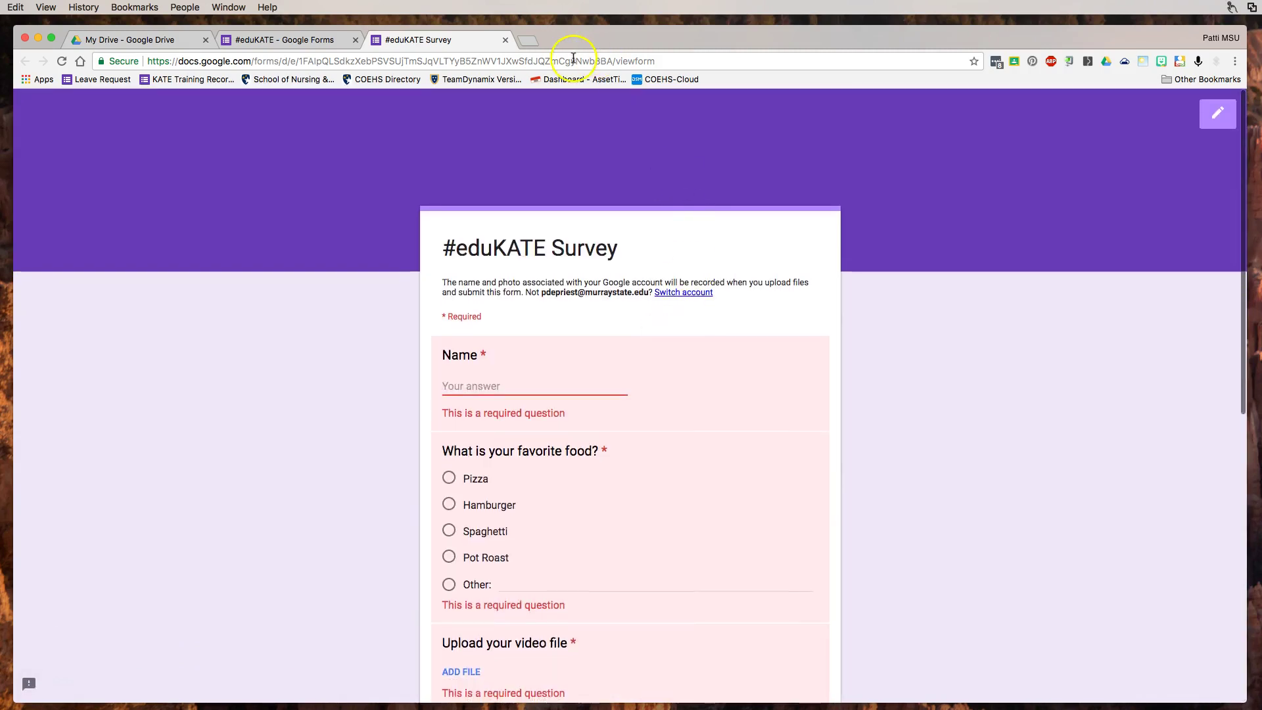
pyautogui.scroll(-8, 602, 228)
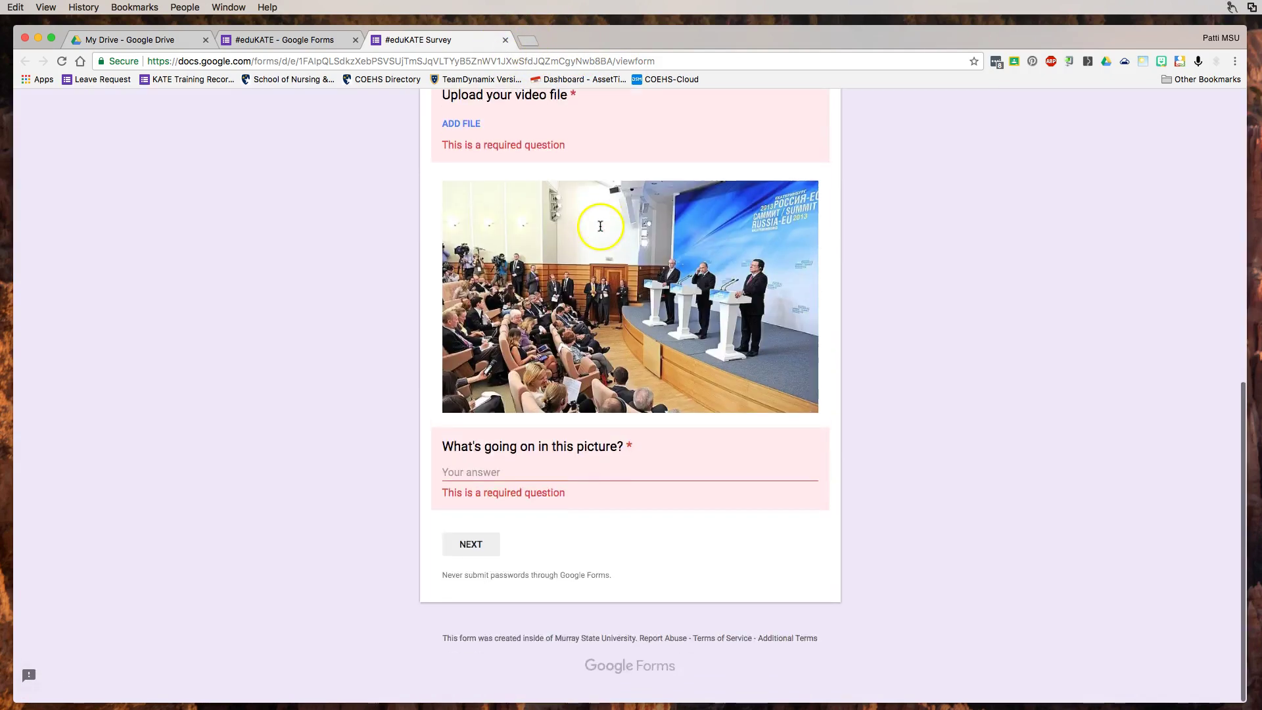
pyautogui.scroll(5, 596, 219)
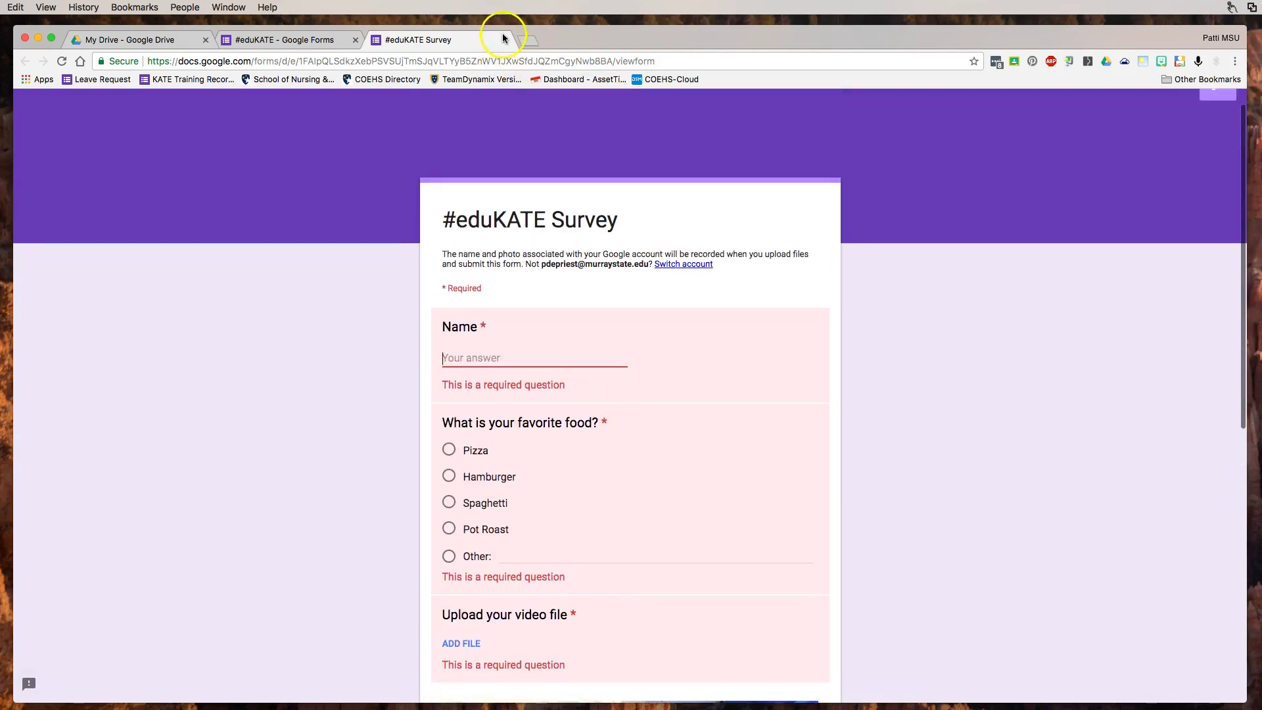
pyautogui.click(505, 40)
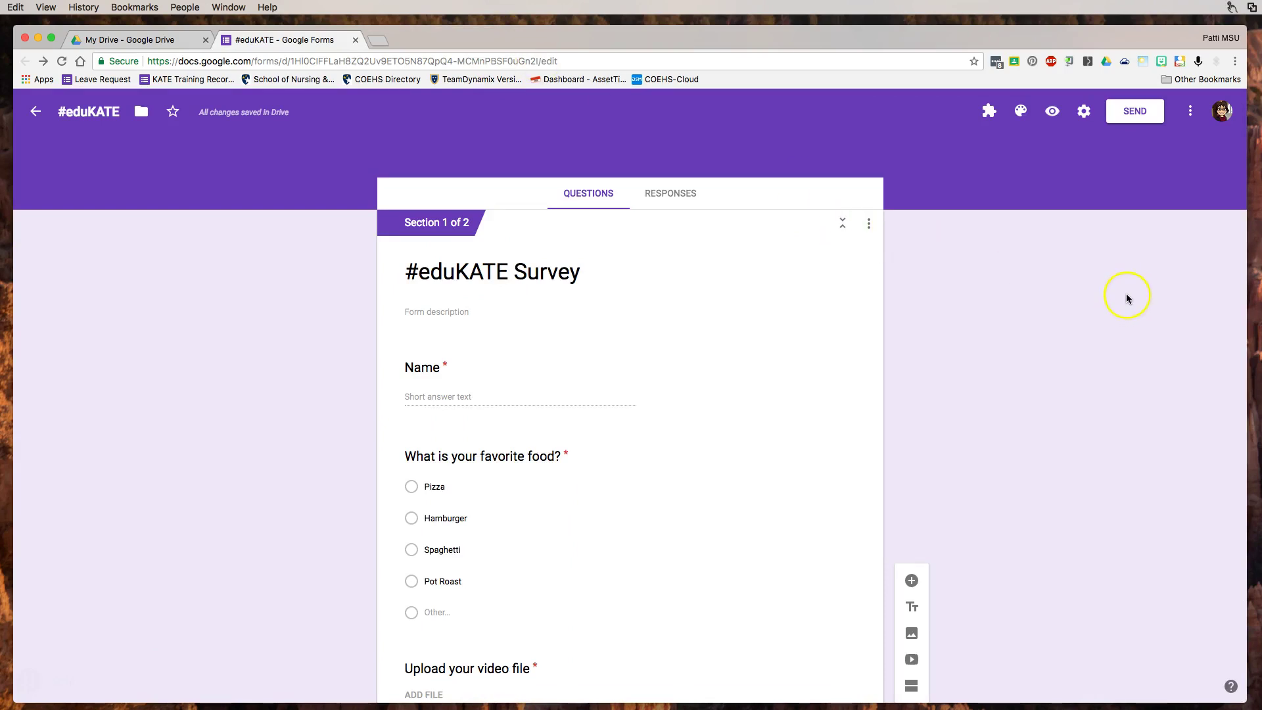
# - Change the form's theme color from the palette to light blue
pyautogui.click(1021, 115)
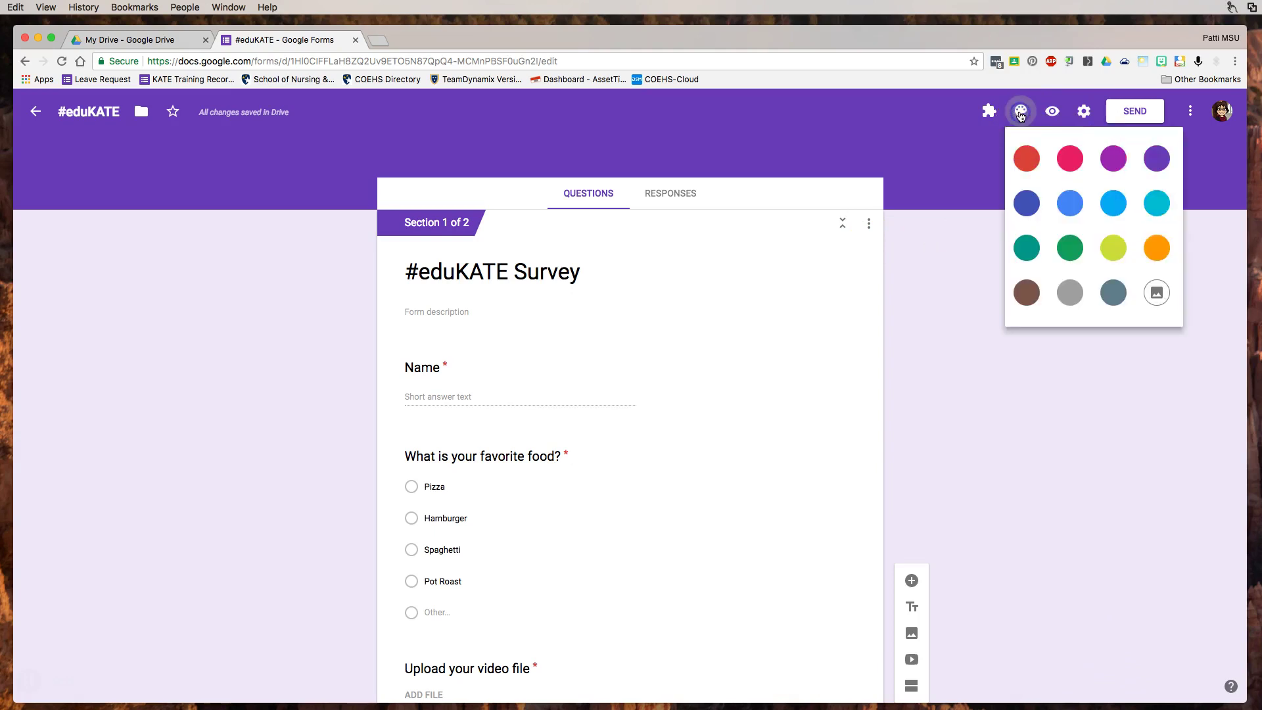
pyautogui.click(1024, 121)
pyautogui.click(1070, 205)
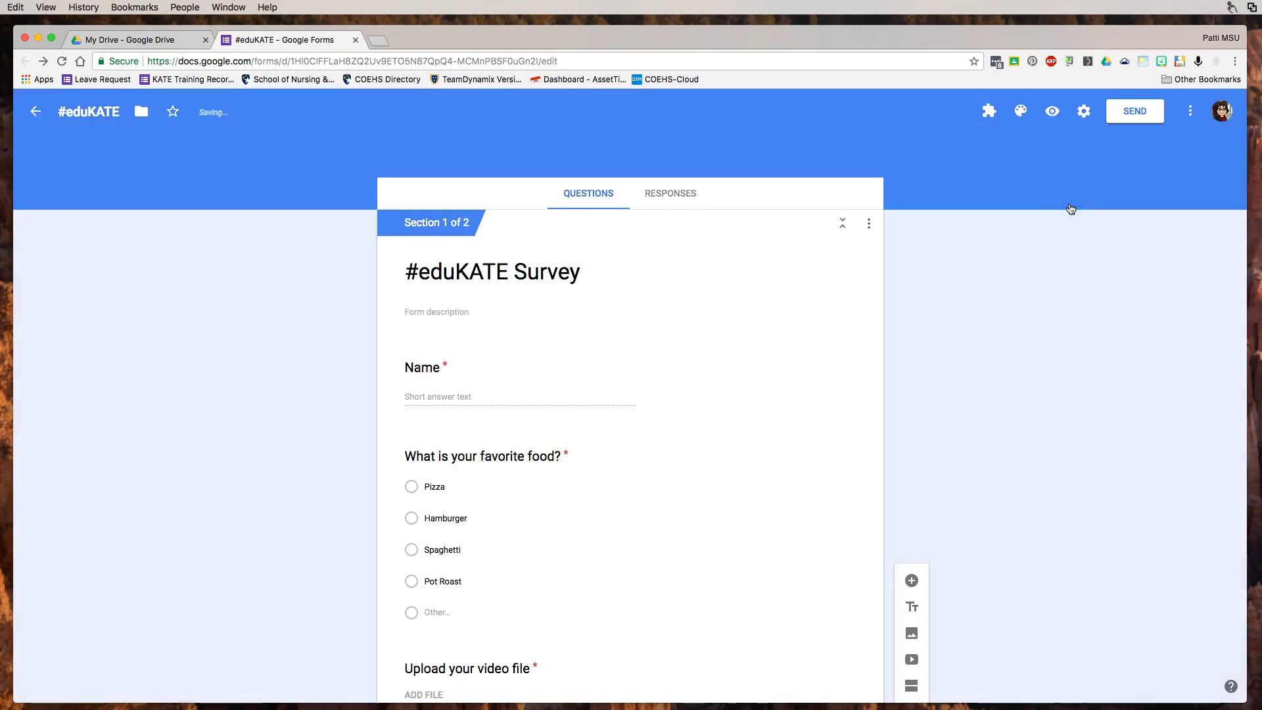
# - Browse the theme images and apply the "Just kids" header with colorful balloons in front of a white picket fence
pyautogui.click(1022, 114)
pyautogui.click(1155, 296)
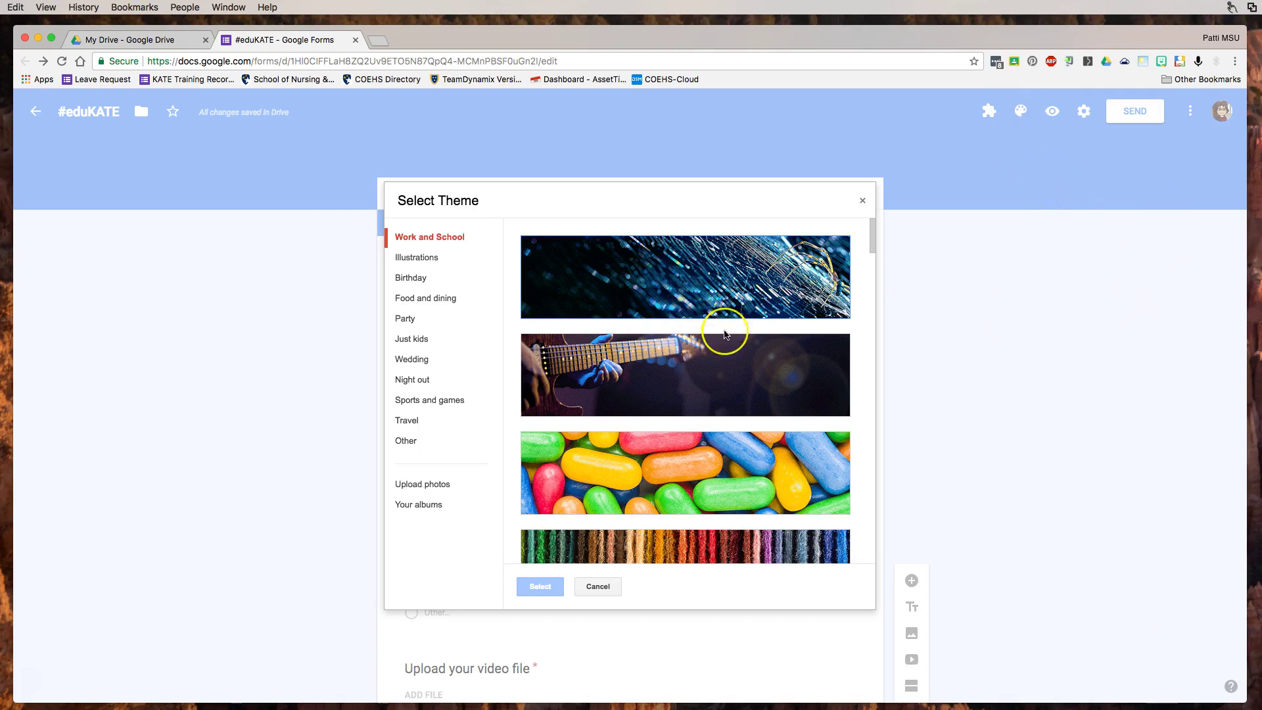
pyautogui.scroll(-10, 724, 335)
pyautogui.scroll(6, 725, 334)
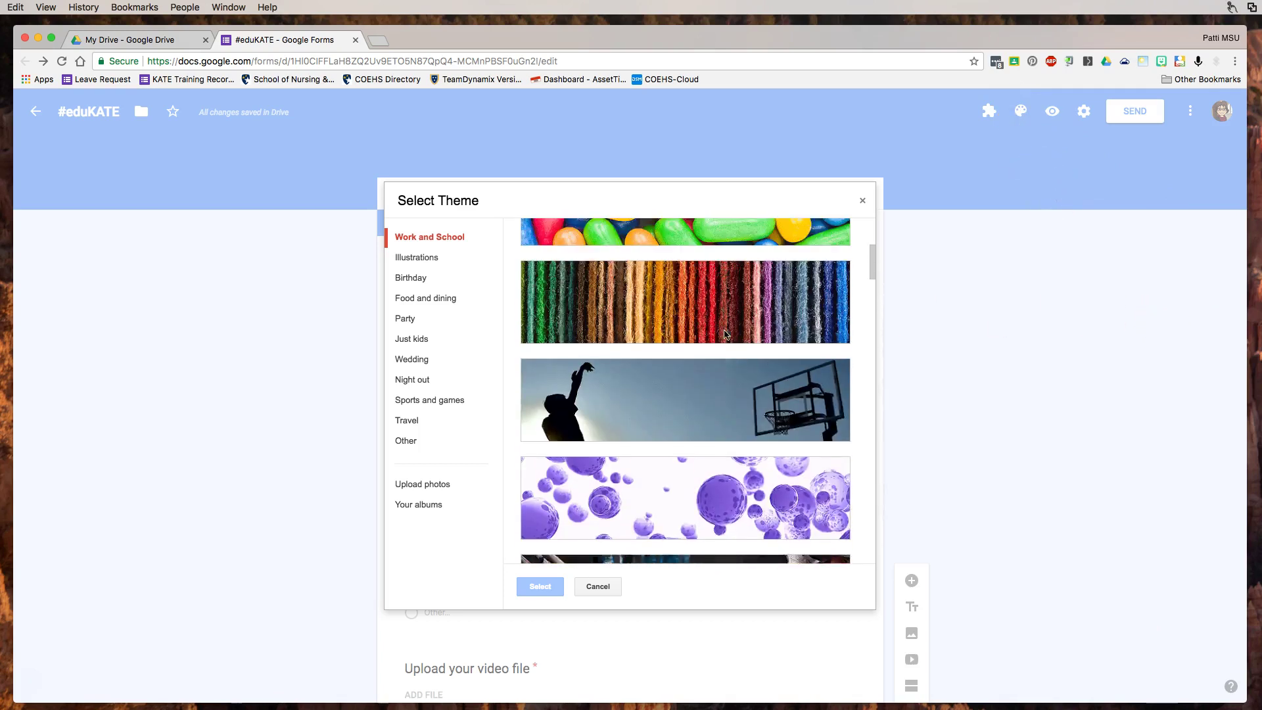
pyautogui.scroll(3, 724, 335)
pyautogui.click(730, 335)
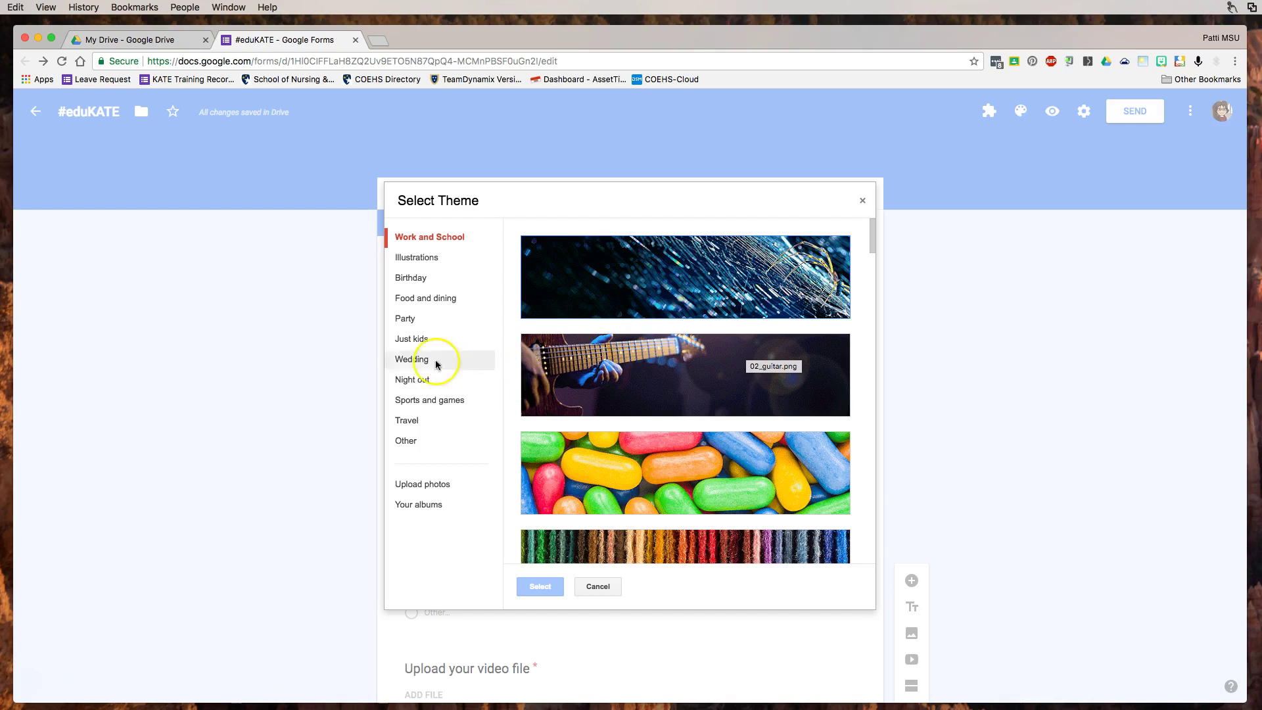
pyautogui.click(408, 340)
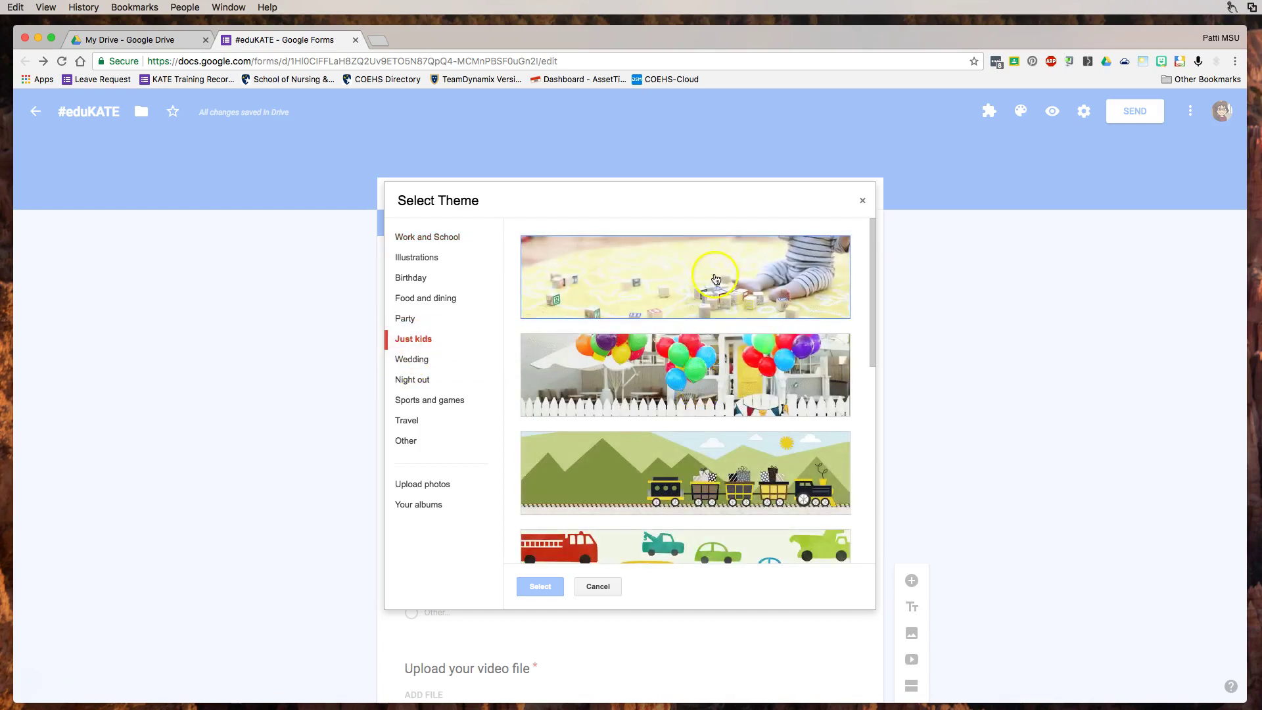
pyautogui.click(709, 384)
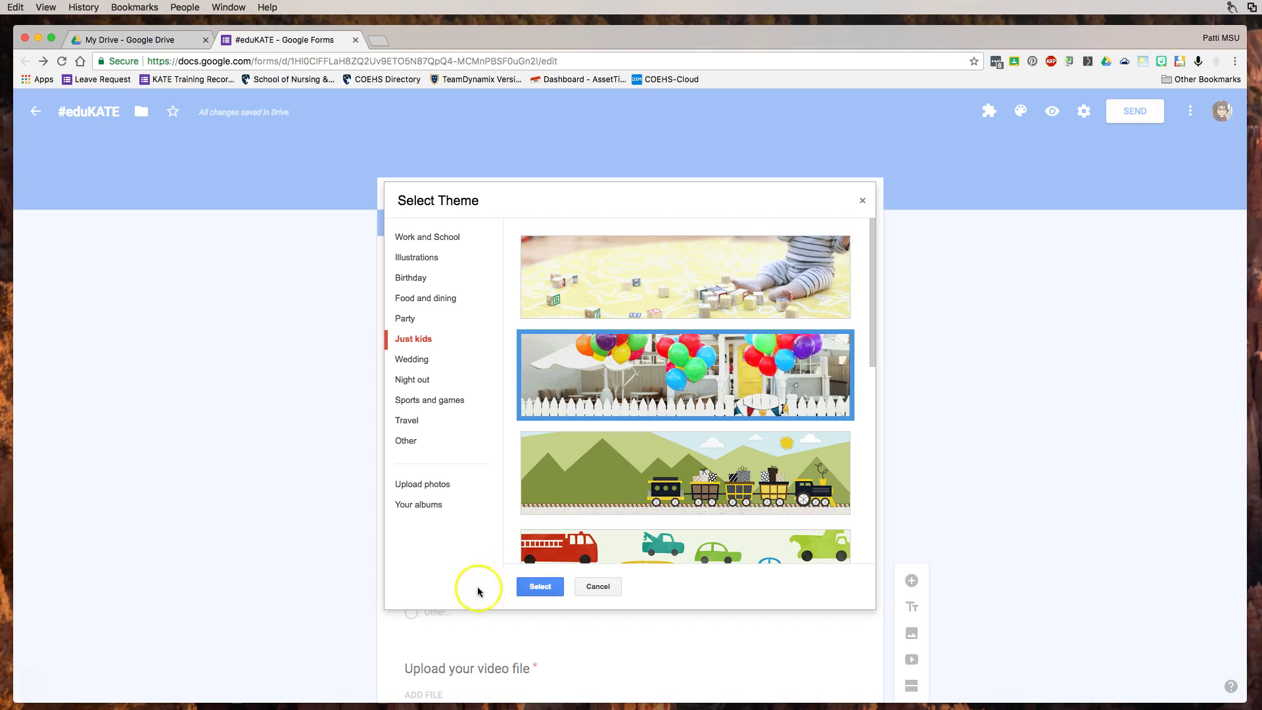
pyautogui.click(537, 588)
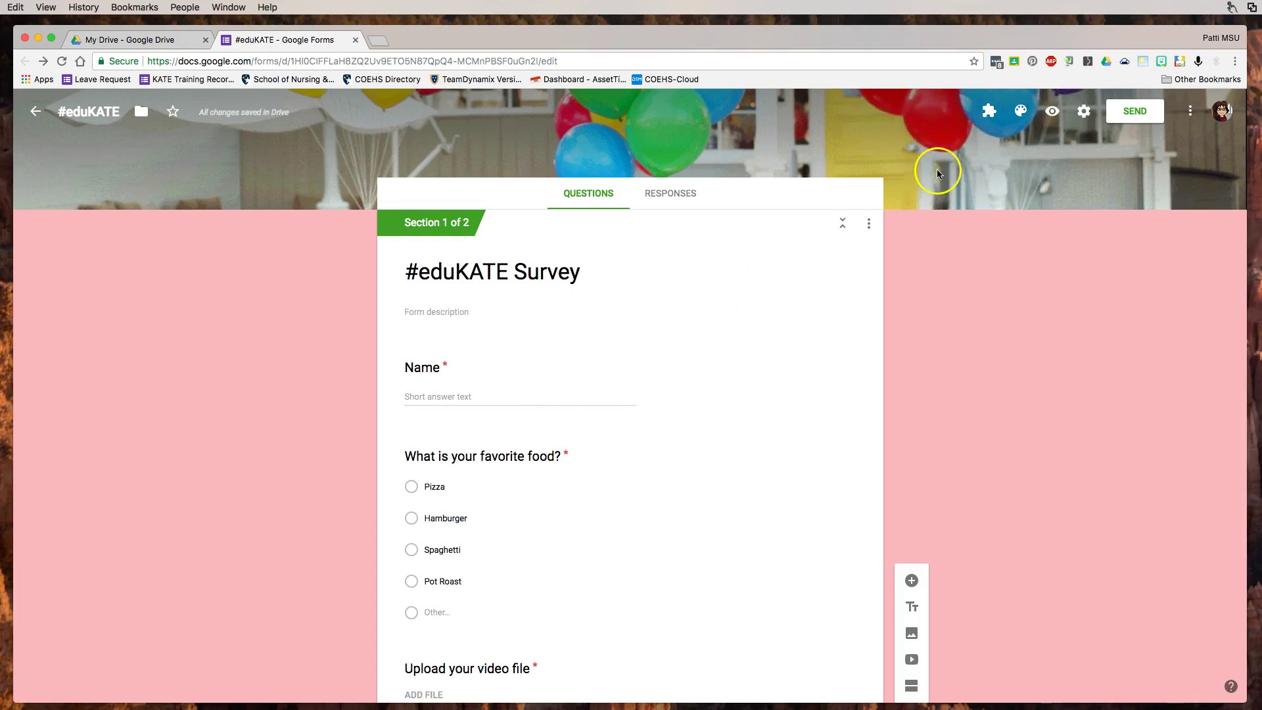
# - Replace the header theme with the "Sports and games" image of a basketball player shooting at a hoop
pyautogui.click(1021, 111)
pyautogui.click(1157, 293)
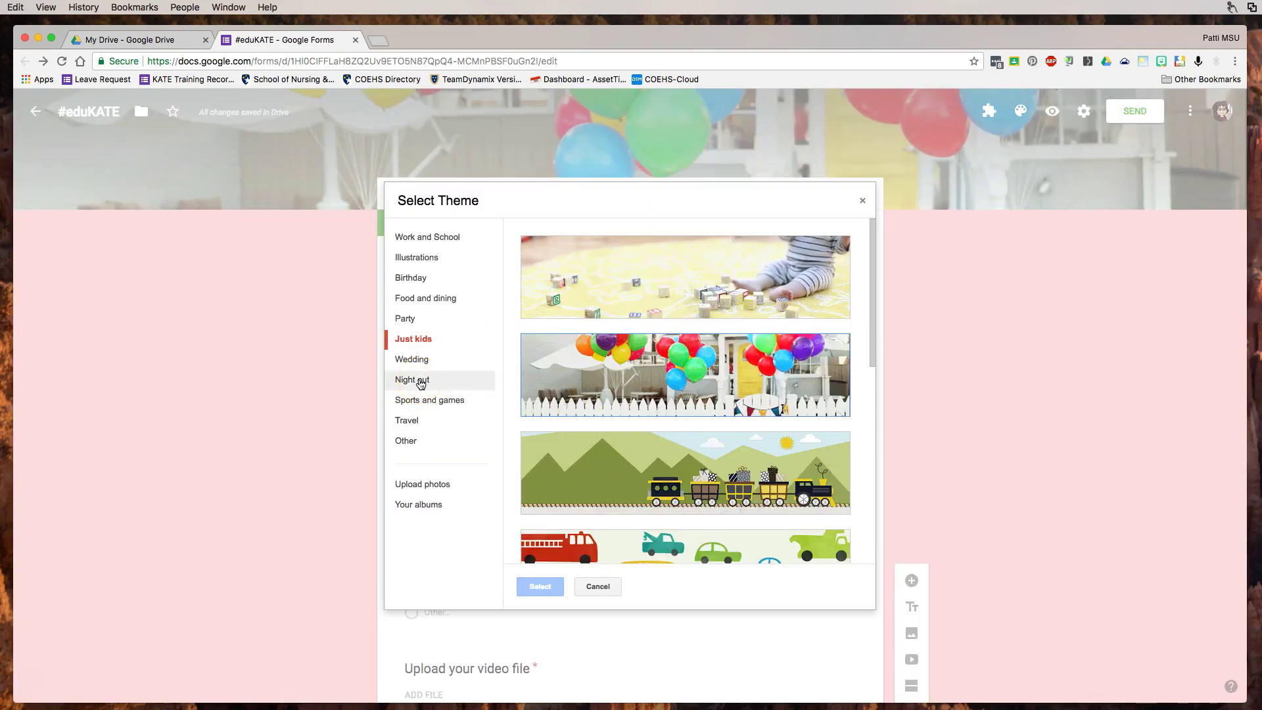
pyautogui.click(426, 401)
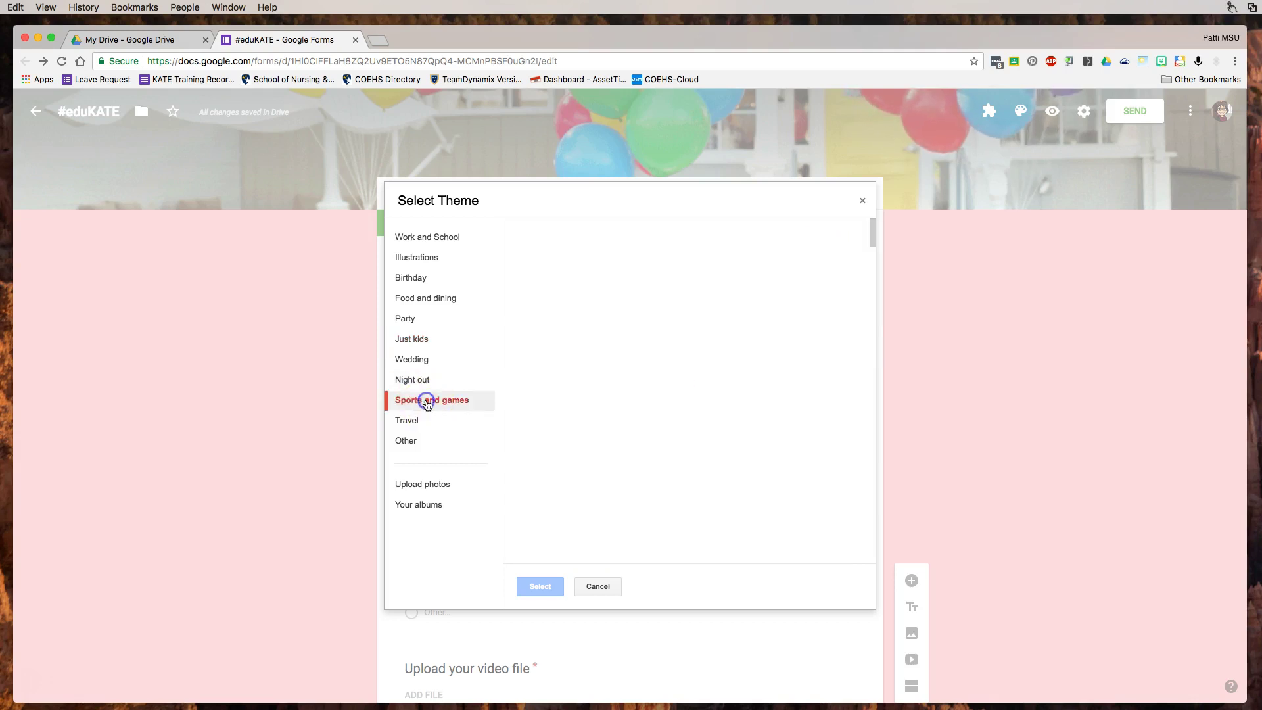
pyautogui.scroll(-2, 715, 373)
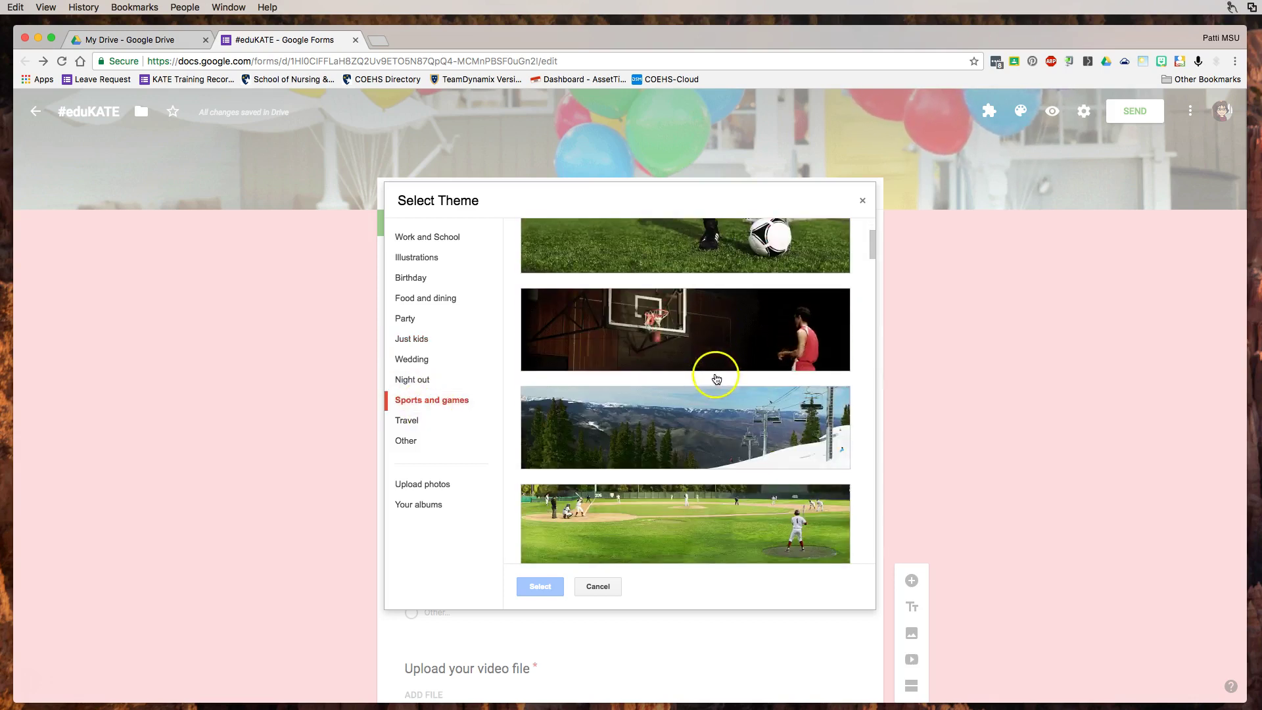
pyautogui.click(726, 339)
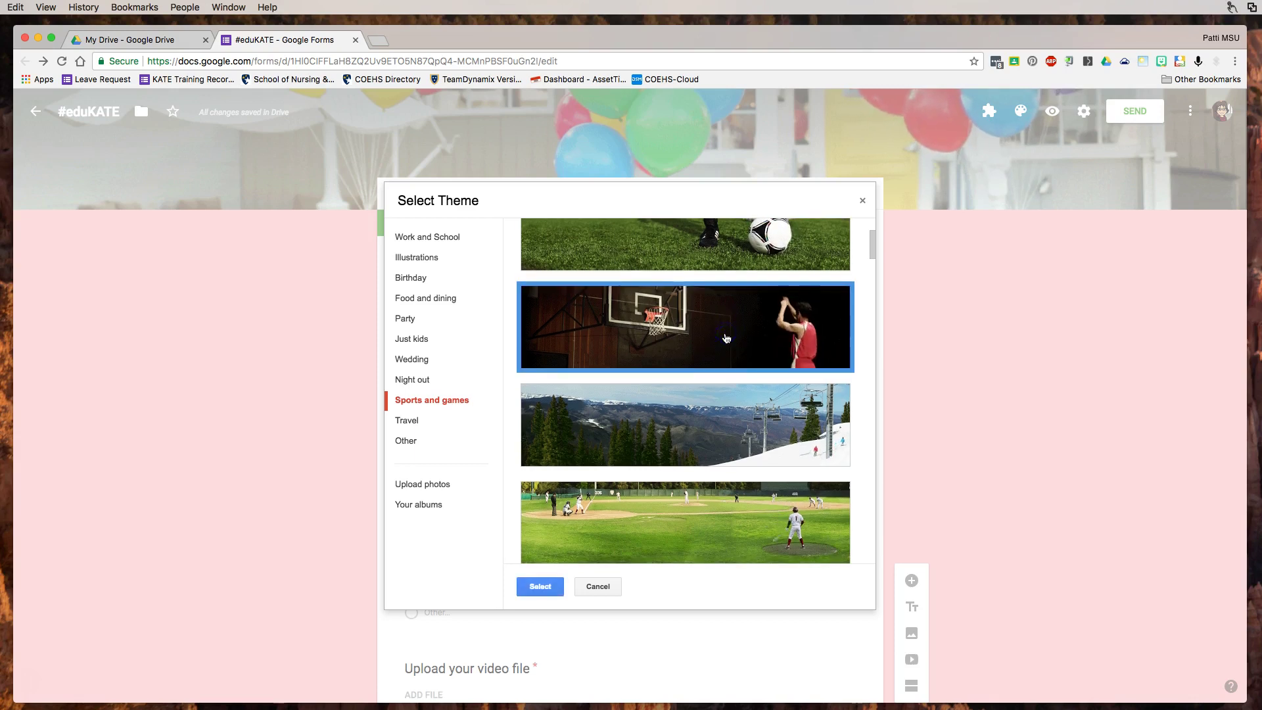
pyautogui.click(530, 586)
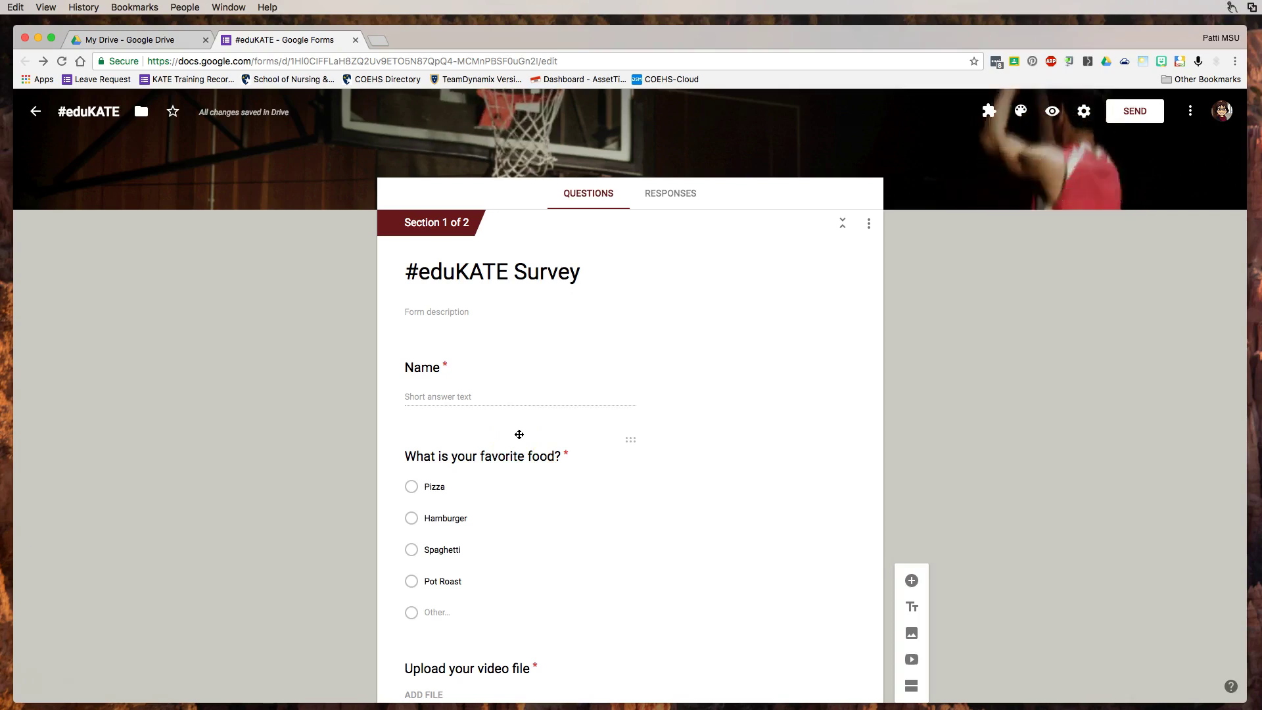
# - Upload KATE Background HQ.jpg as the theme image, crop it to a full-width band of about three logo rows, and apply it
pyautogui.click(1021, 112)
pyautogui.click(1154, 298)
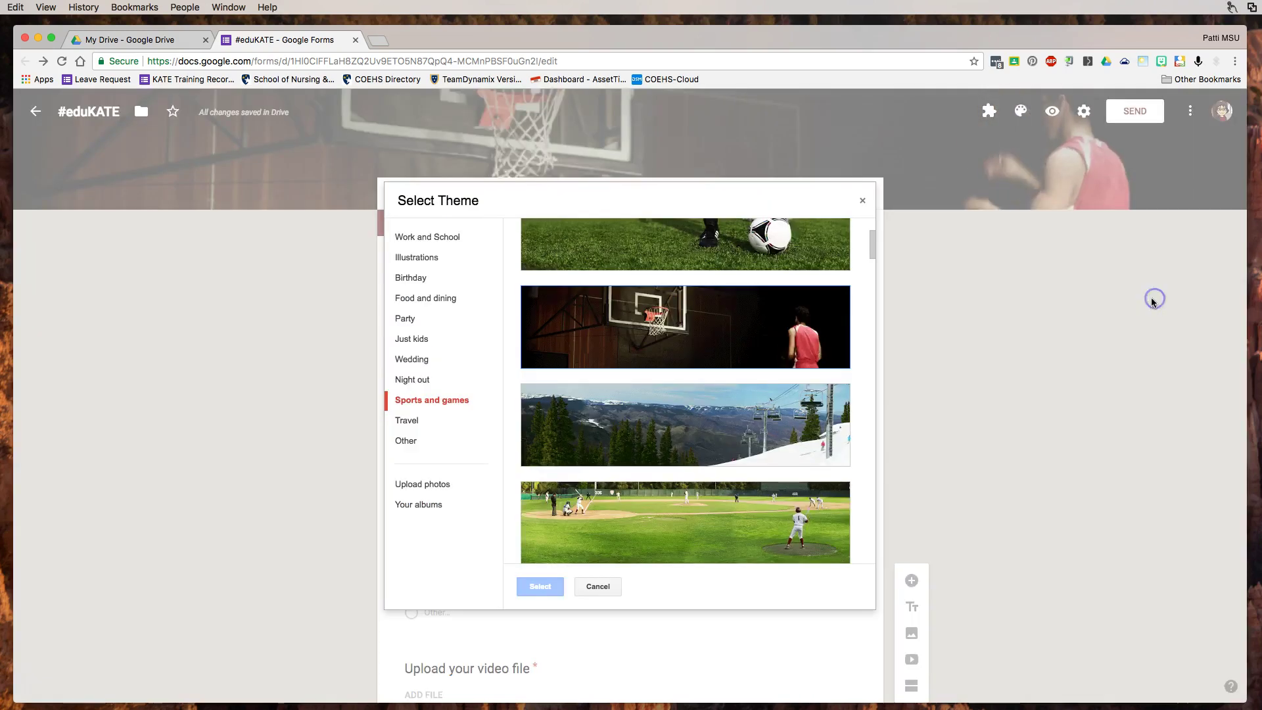
pyautogui.click(419, 484)
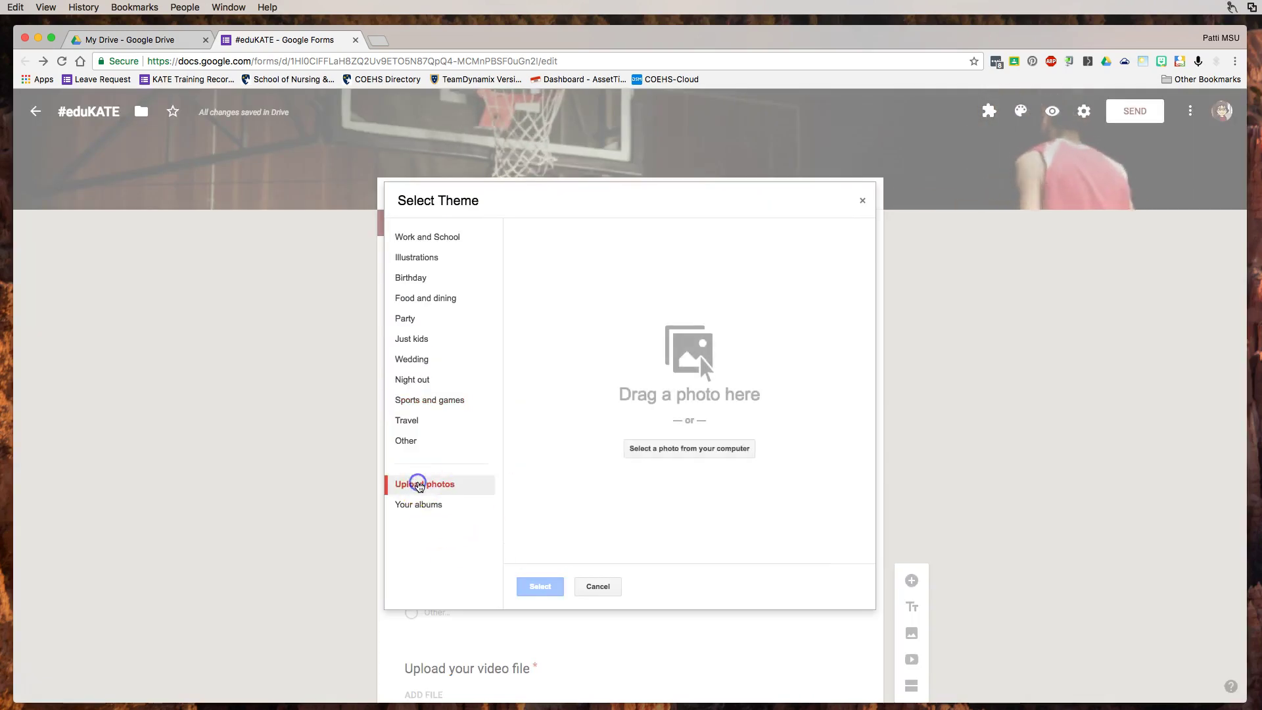
pyautogui.click(679, 448)
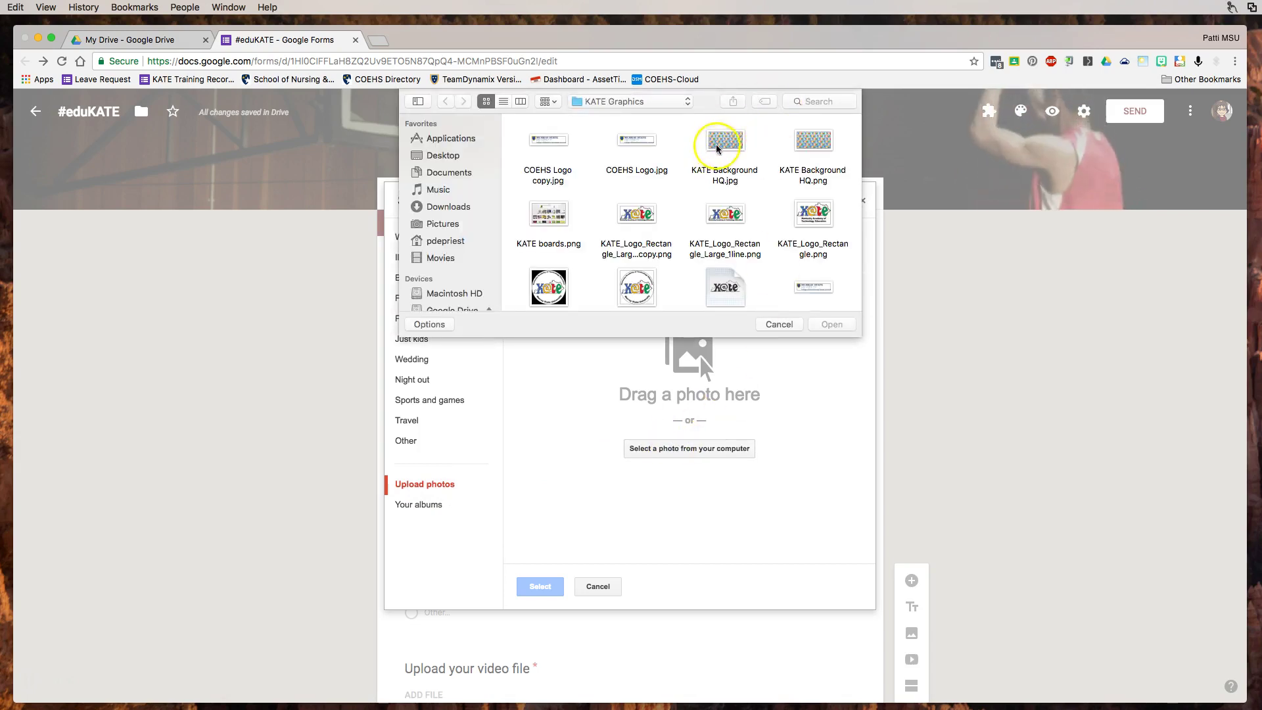
pyautogui.doubleClick(718, 146)
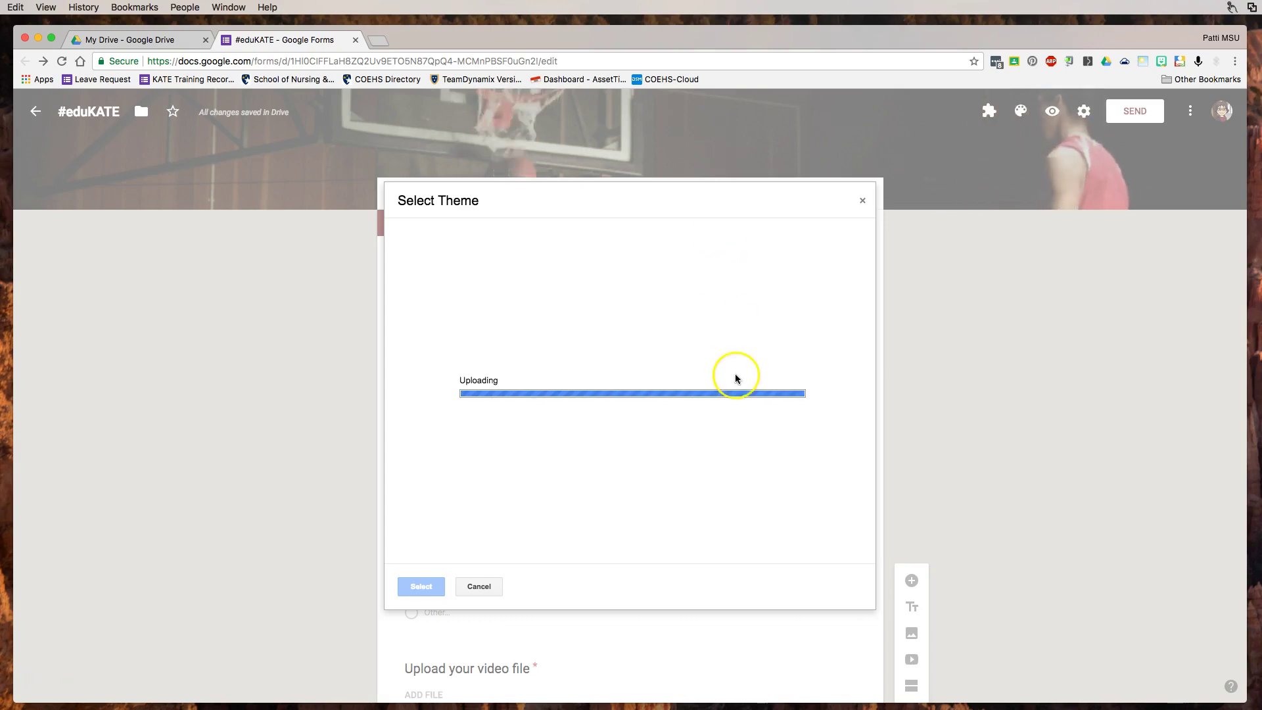
pyautogui.moveTo(582, 390)
pyautogui.mouseDown()
pyautogui.moveTo(572, 357)
pyautogui.moveTo(564, 432)
pyautogui.moveTo(604, 392)
pyautogui.moveTo(595, 386)
pyautogui.mouseUp()
pyautogui.moveTo(467, 340); pyautogui.dragTo(401, 323)
pyautogui.moveTo(809, 426); pyautogui.dragTo(867, 451)
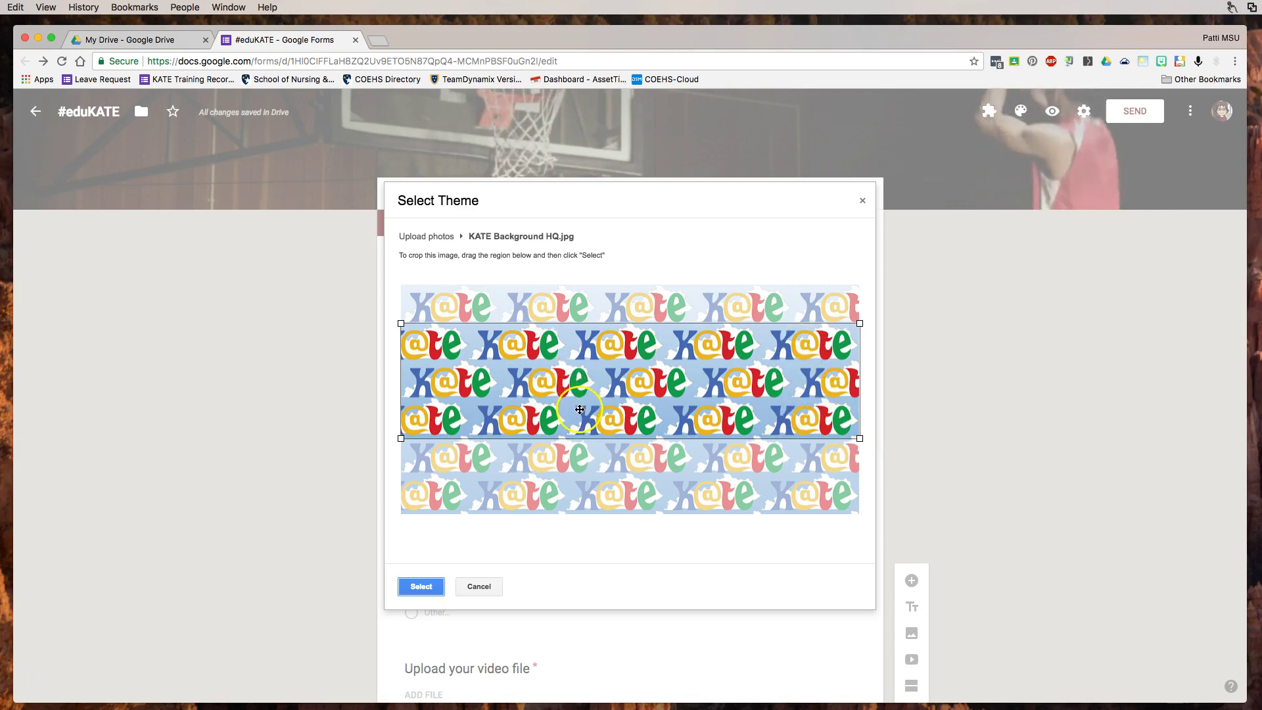
pyautogui.click(422, 587)
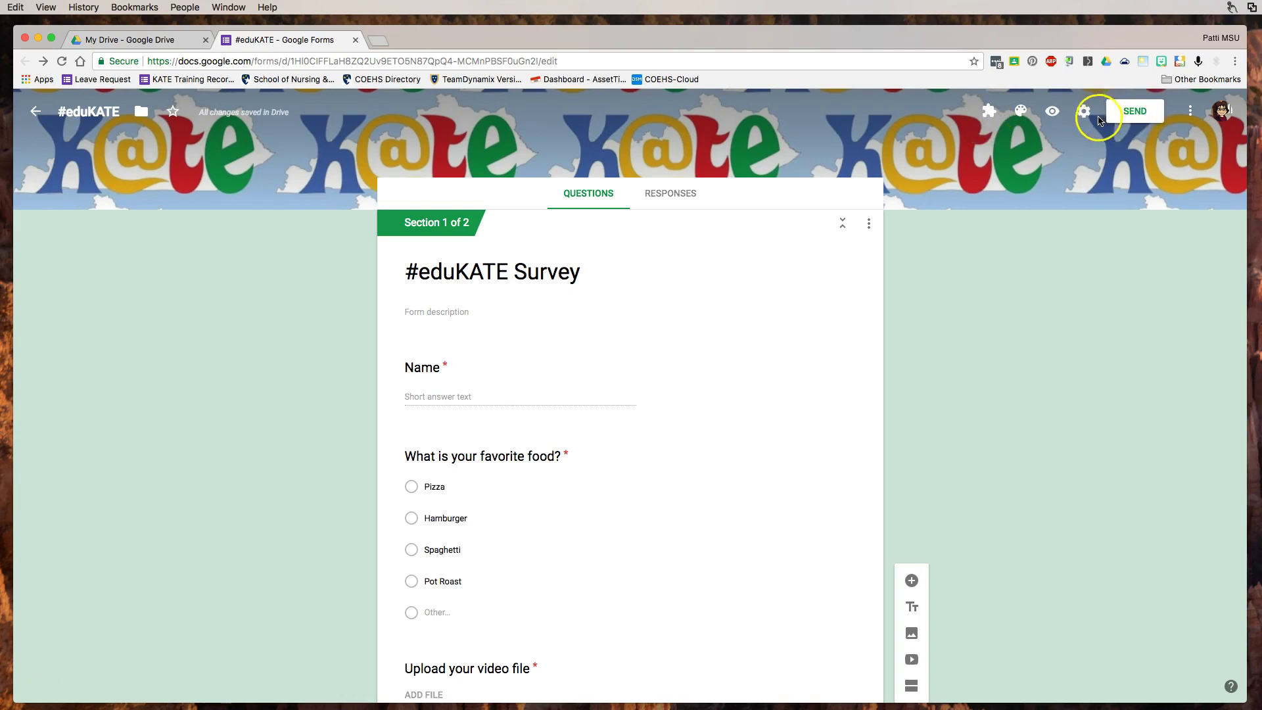
# - In the form's general settings, try out "Collect email addresses", read what "Response receipts" does, and switch email collection back off
pyautogui.click(1084, 112)
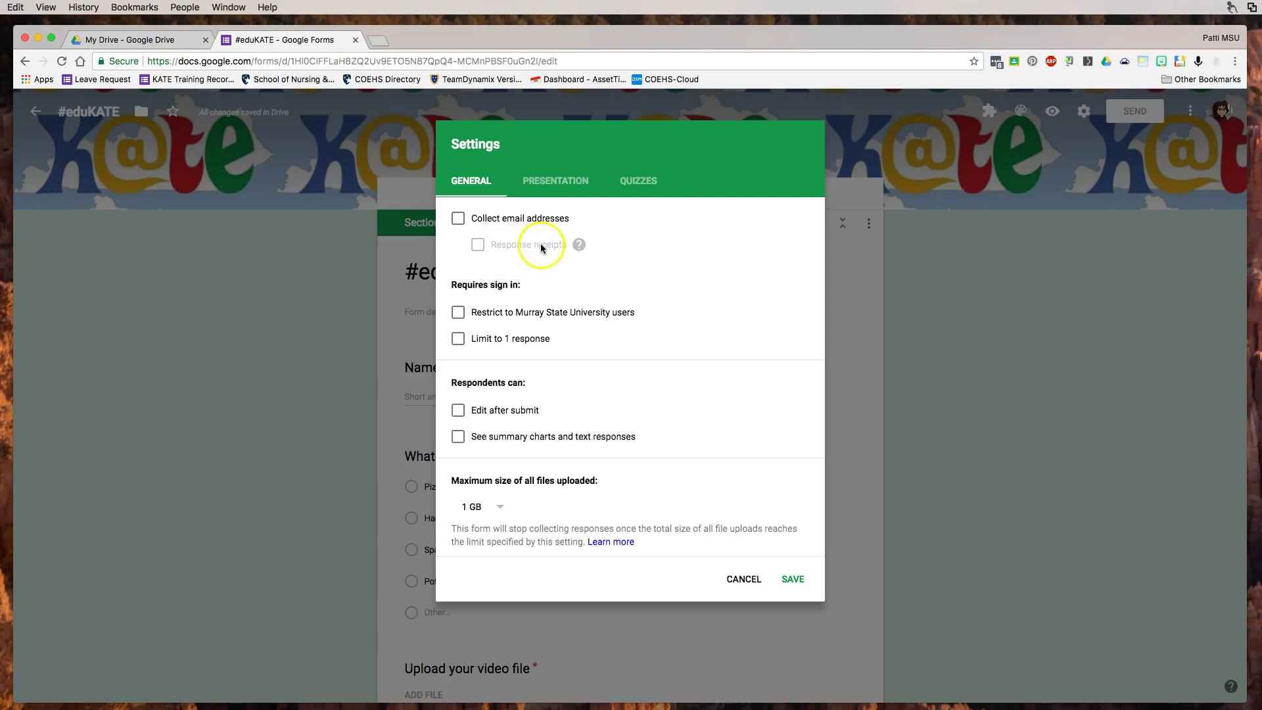
pyautogui.click(459, 220)
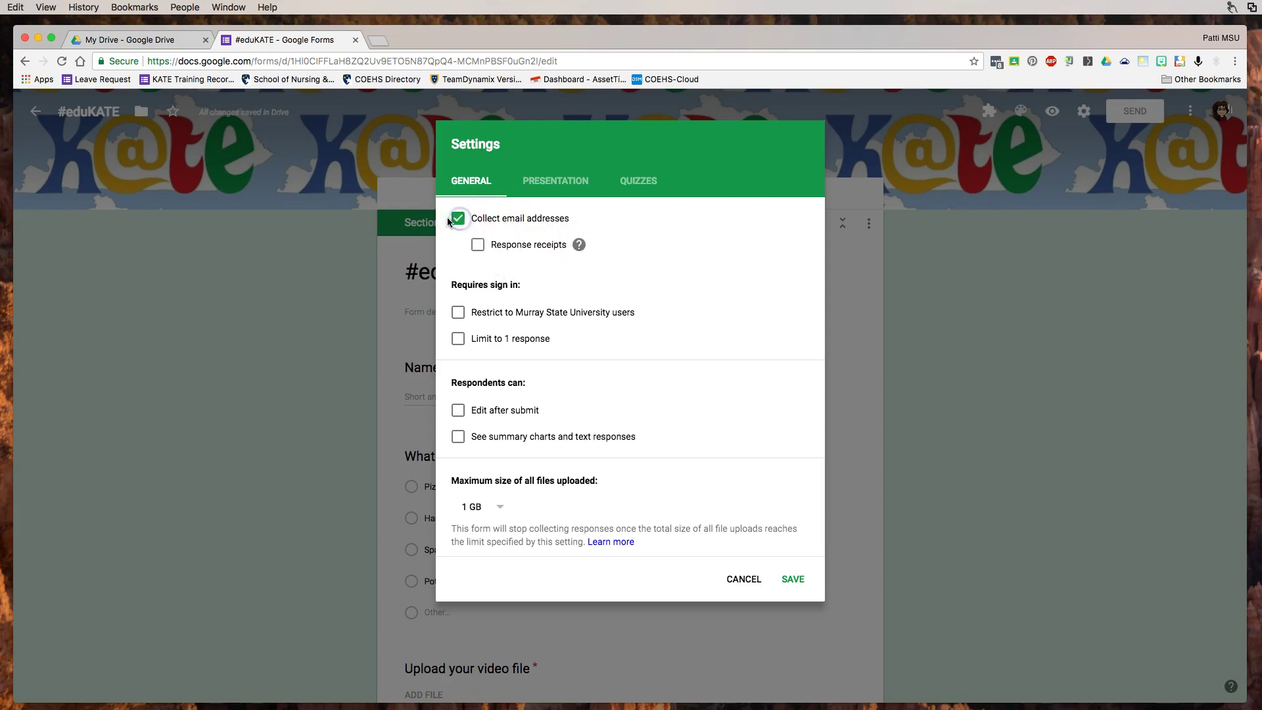
pyautogui.moveTo(580, 245)
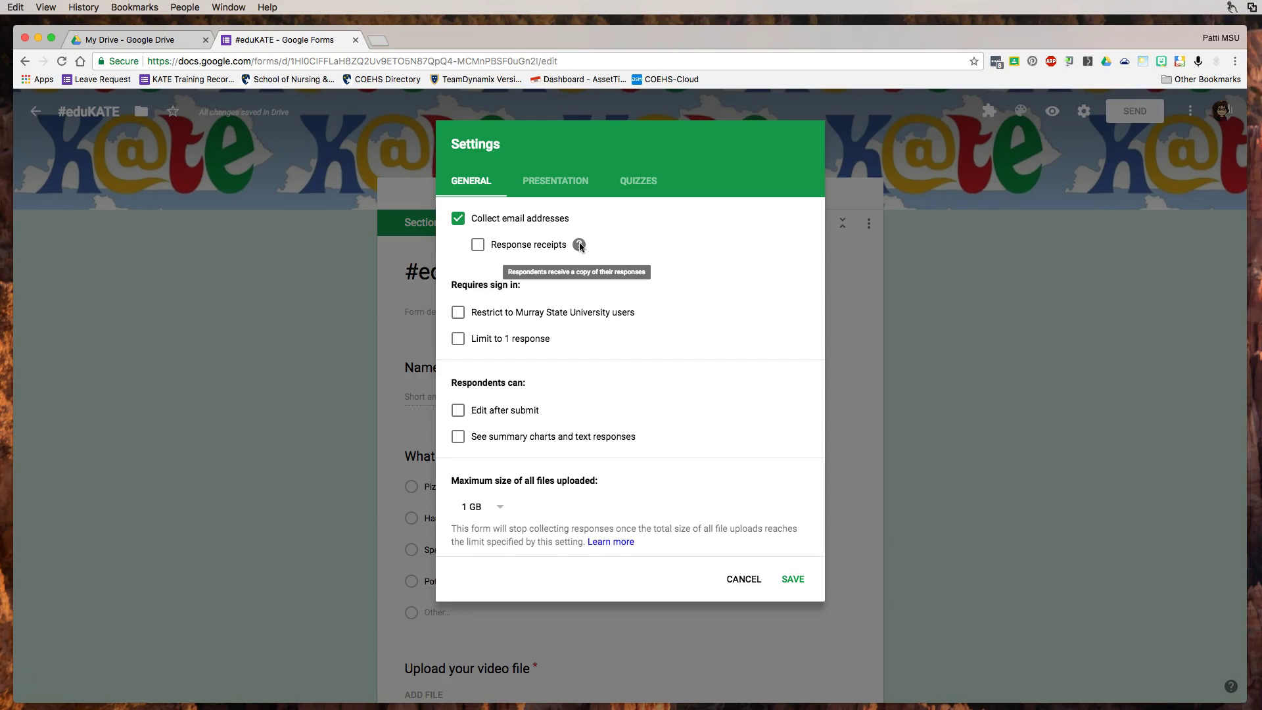
pyautogui.click(458, 219)
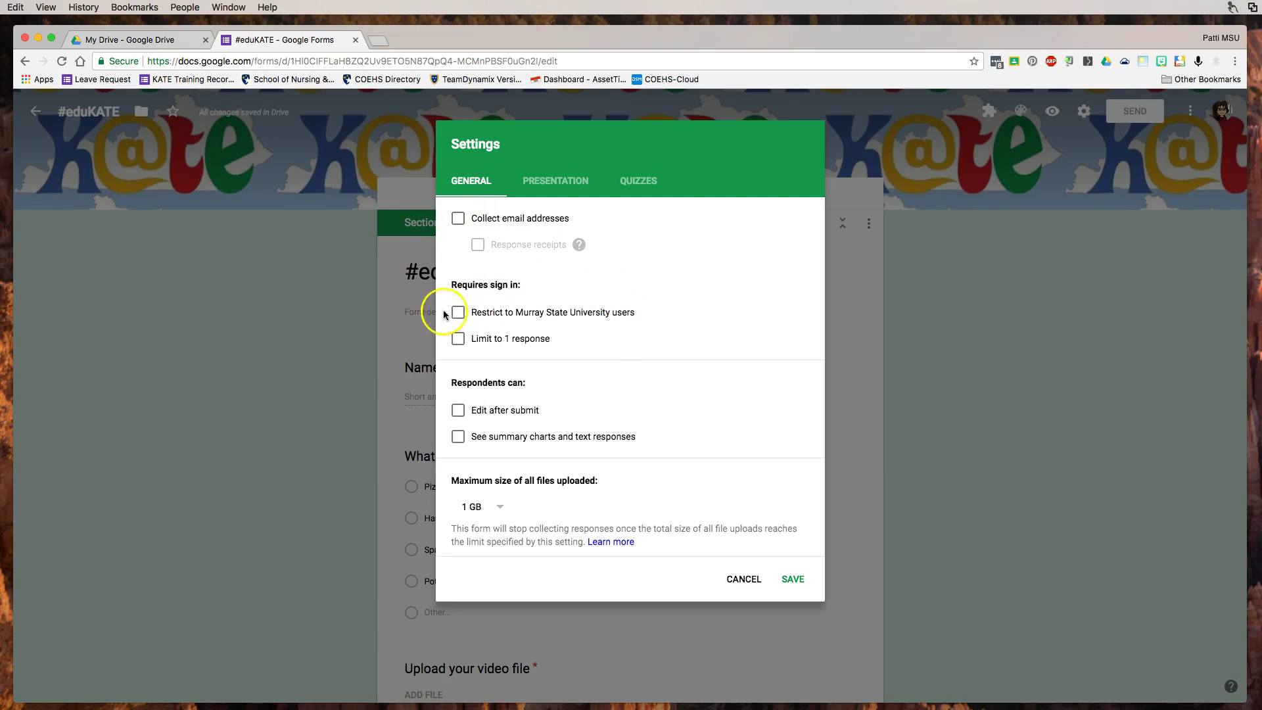
# - Examine the "Limit to 1 response" setting and the available maximum sizes for all uploaded files, keeping the 1 GB limit
pyautogui.click(458, 339)
pyautogui.click(501, 507)
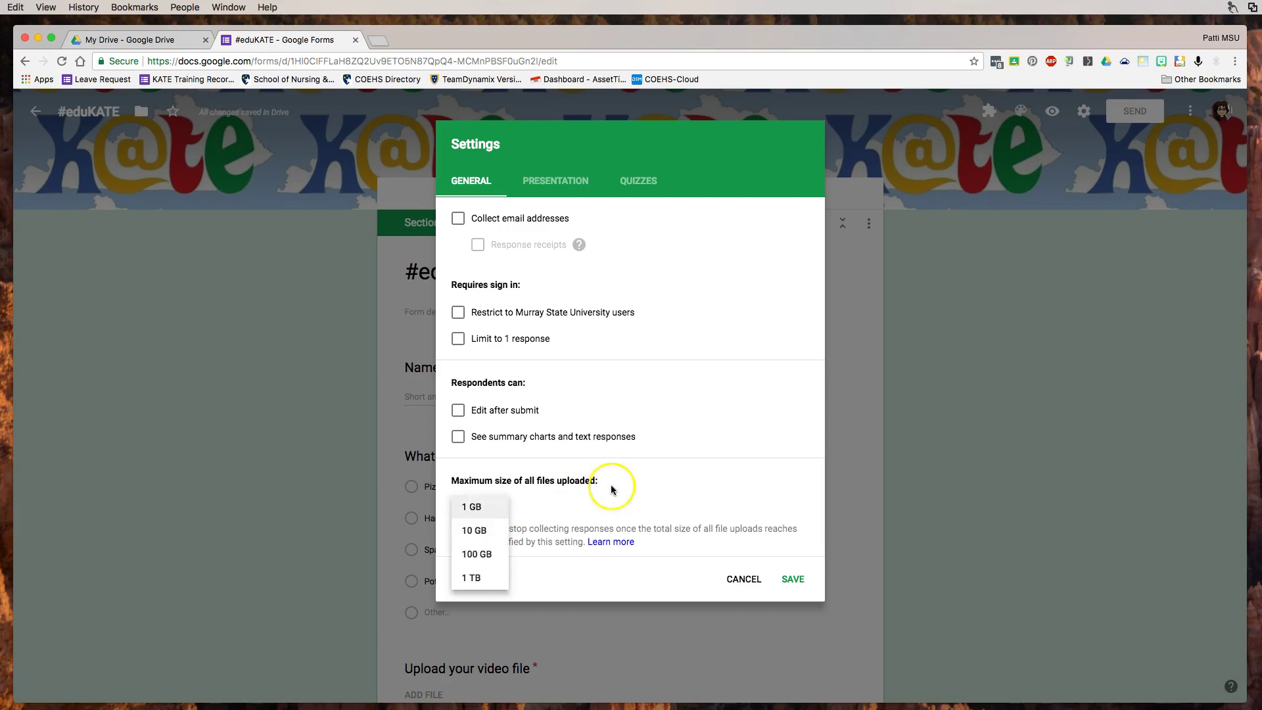
pyautogui.click(739, 483)
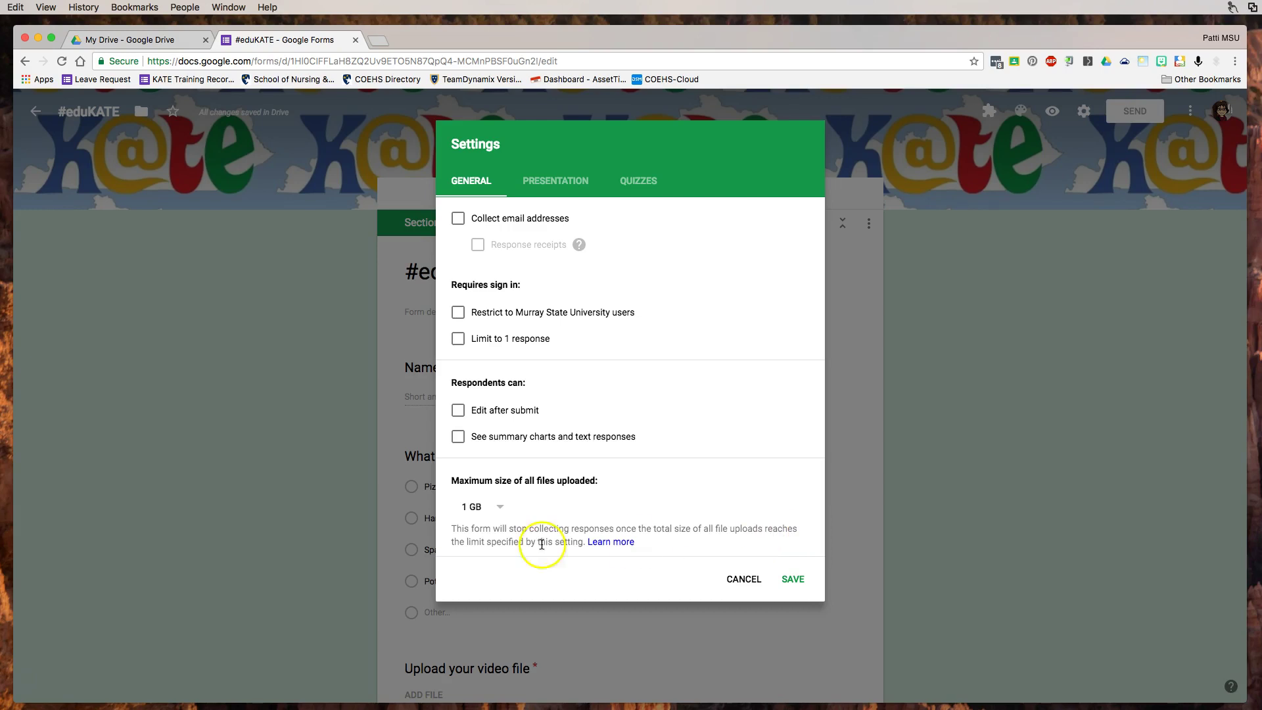
pyautogui.click(499, 508)
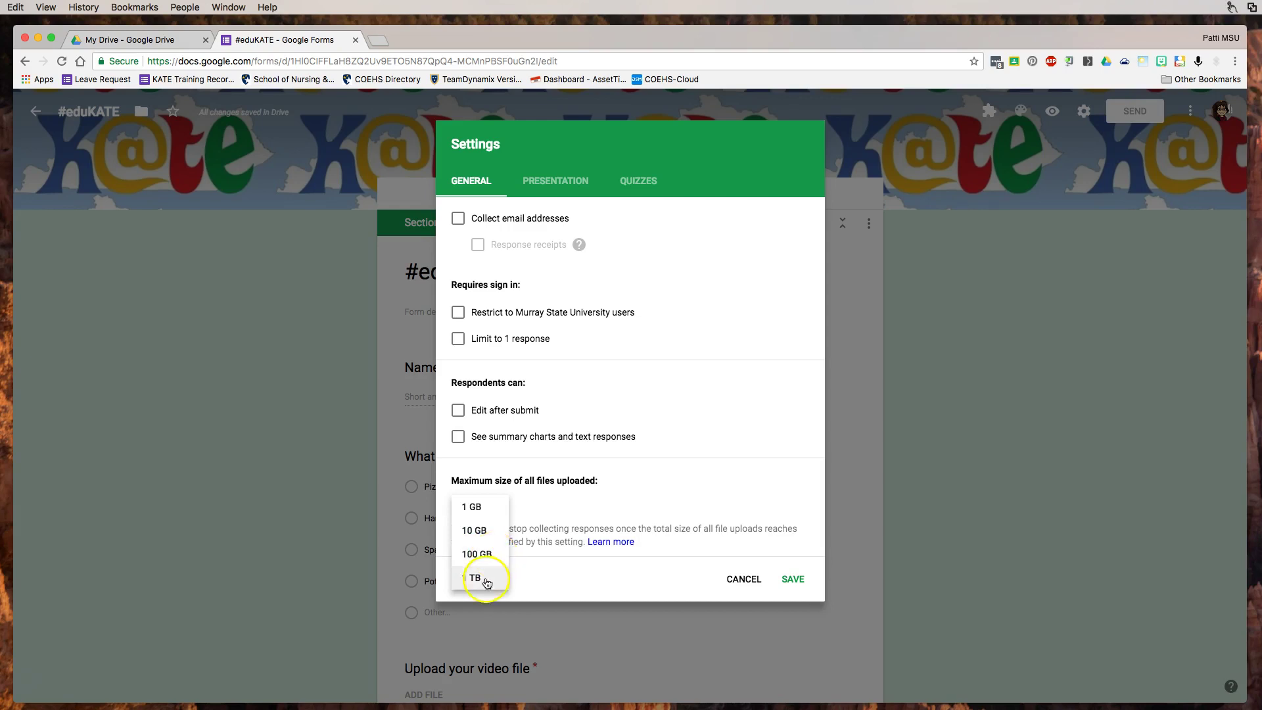
pyautogui.click(696, 476)
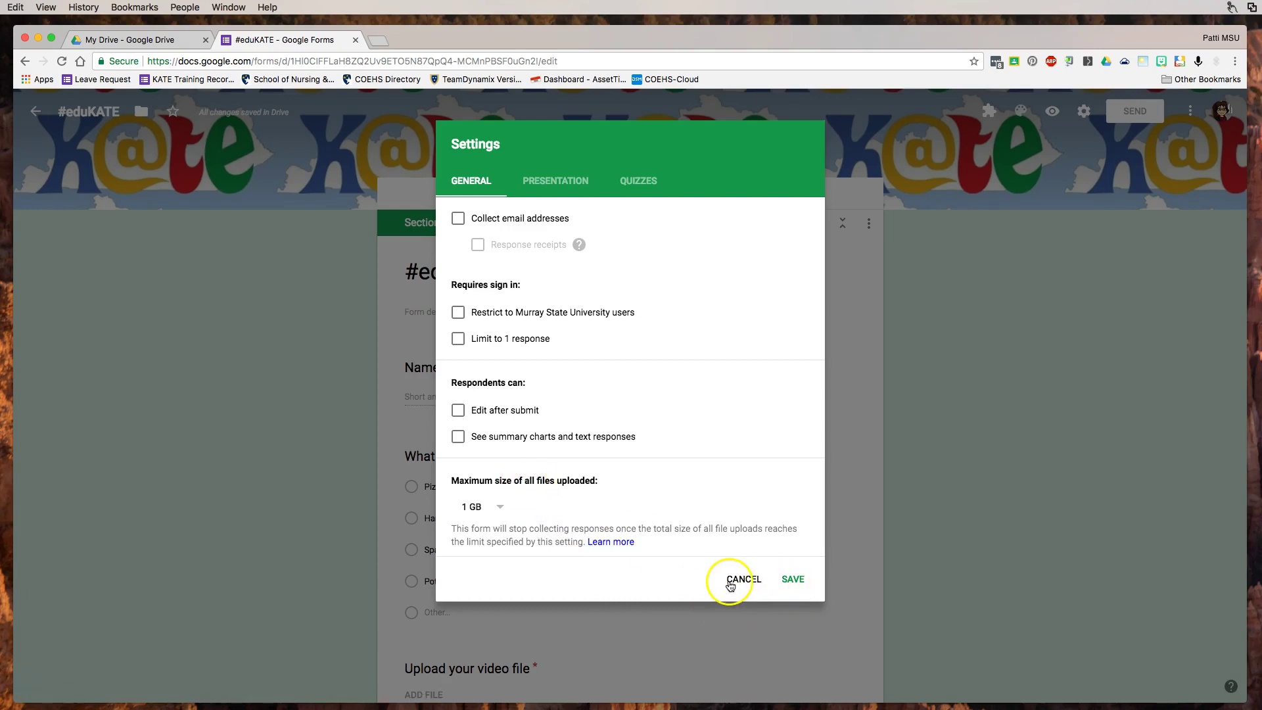
# - Review the form's presentation settings and confirmation message, try out "Make this a quiz" to read its quiz options, and discard the changes
pyautogui.click(561, 181)
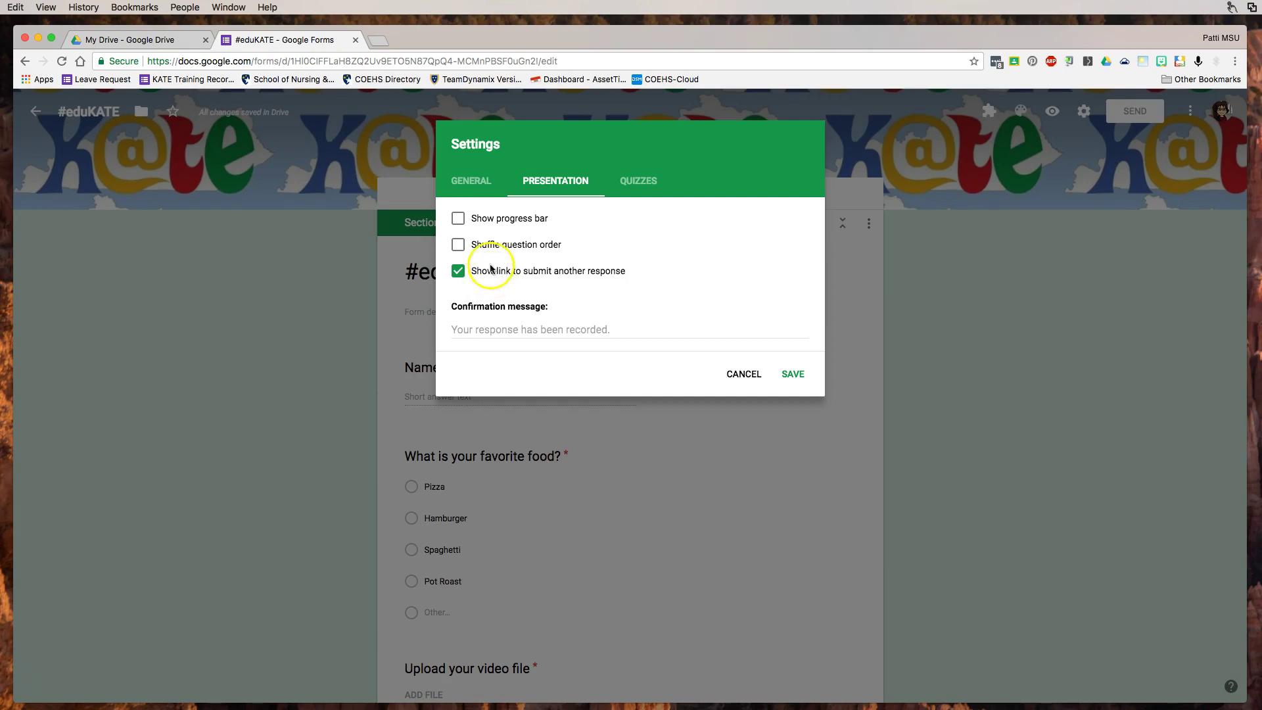
pyautogui.click(481, 329)
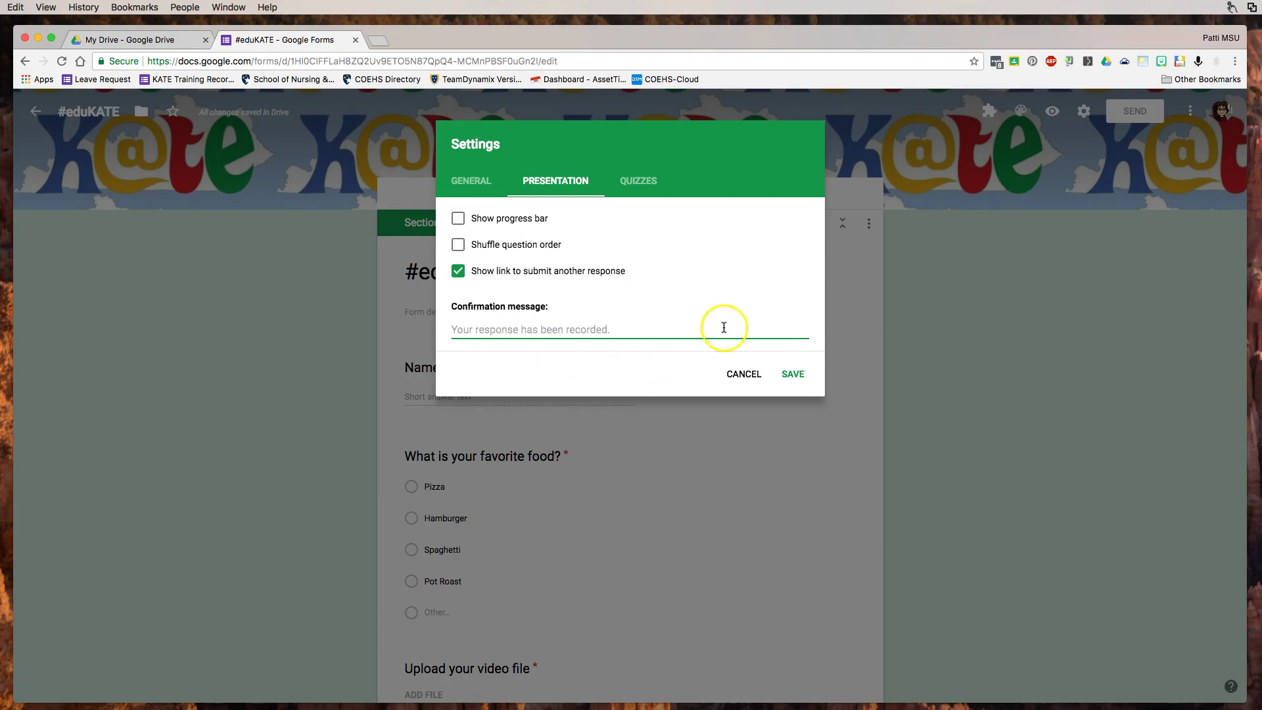
pyautogui.click(629, 183)
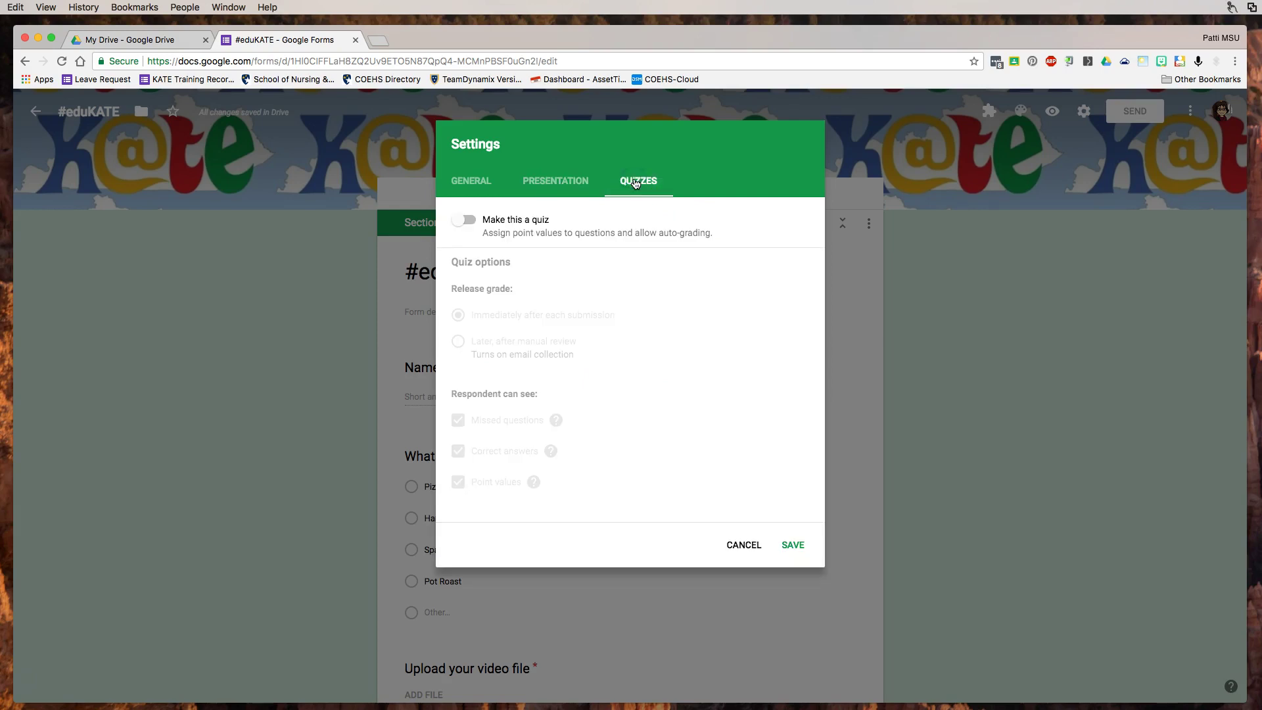
pyautogui.click(469, 221)
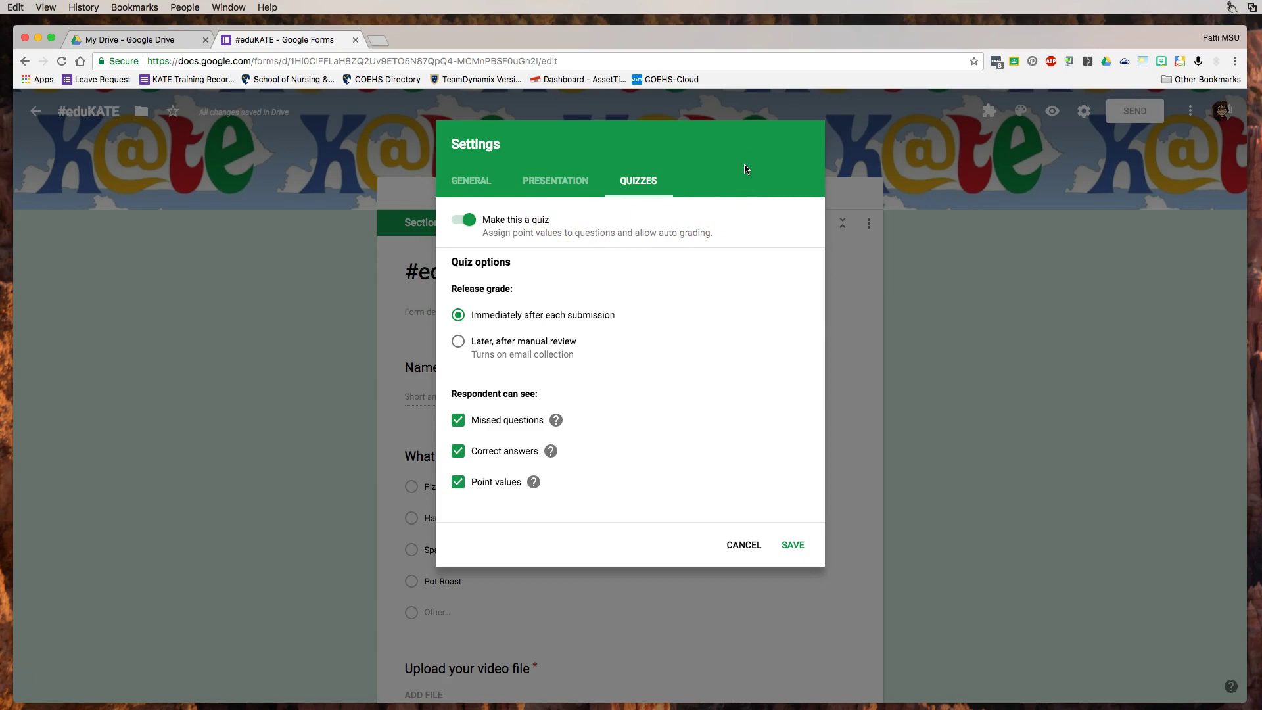
pyautogui.click(745, 546)
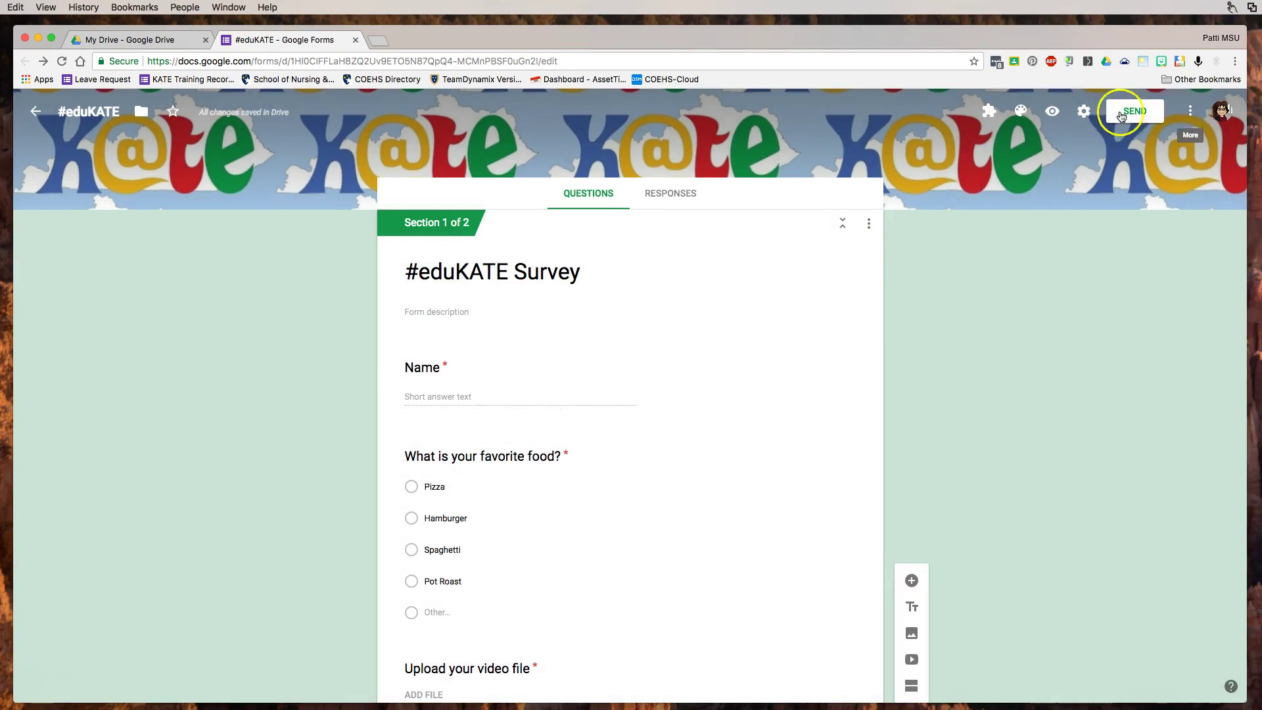
# - Look through the form's additional actions, examine the default form and question settings in the preferences, and leave them without saving
pyautogui.click(1191, 113)
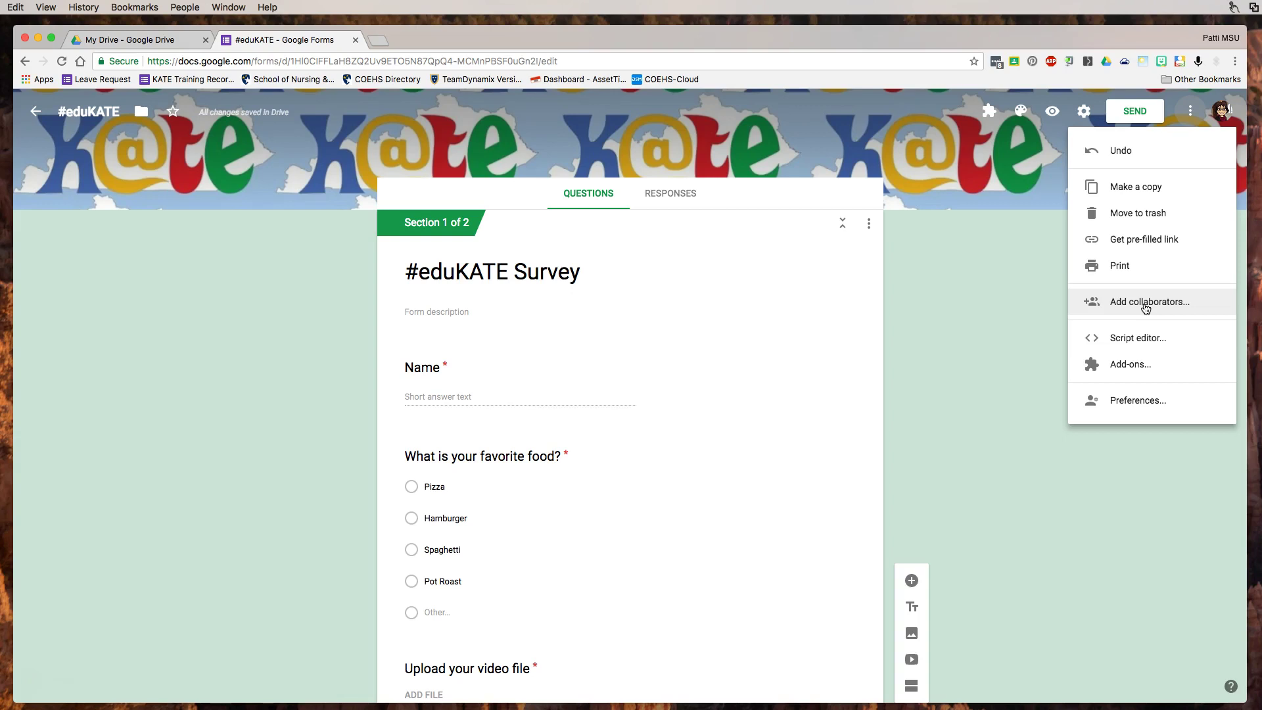
pyautogui.click(1153, 219)
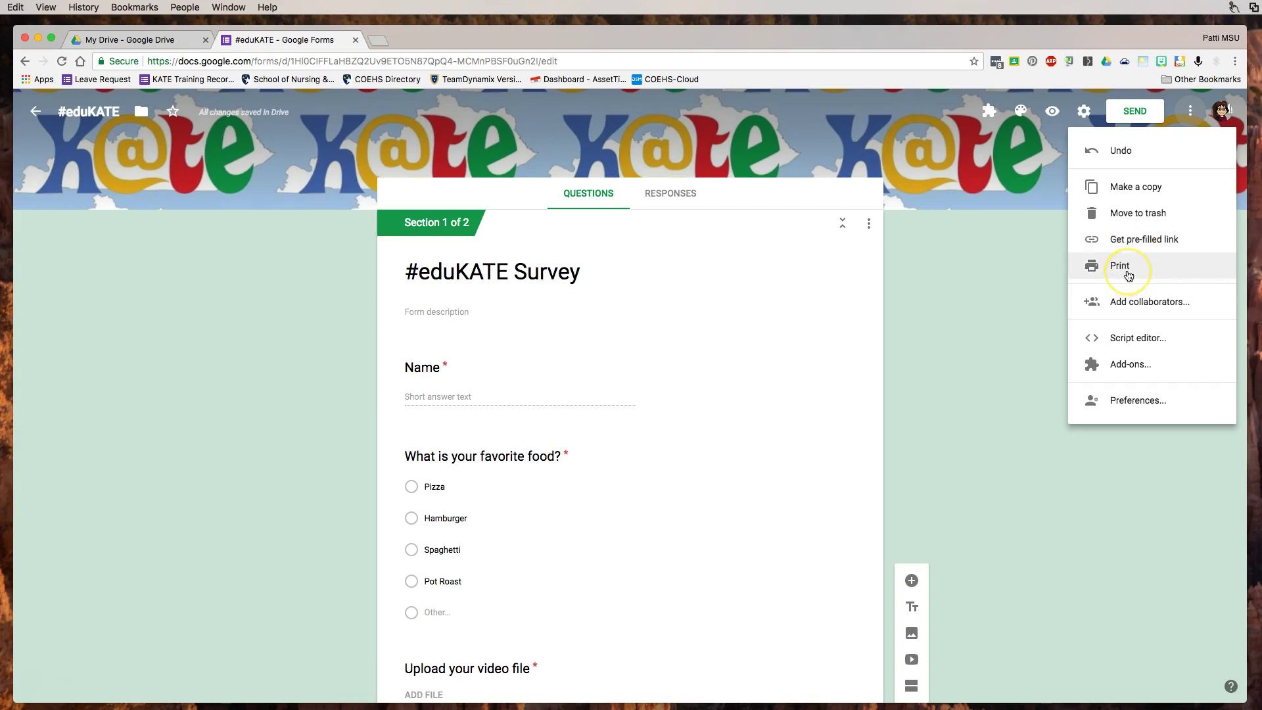
pyautogui.click(1117, 309)
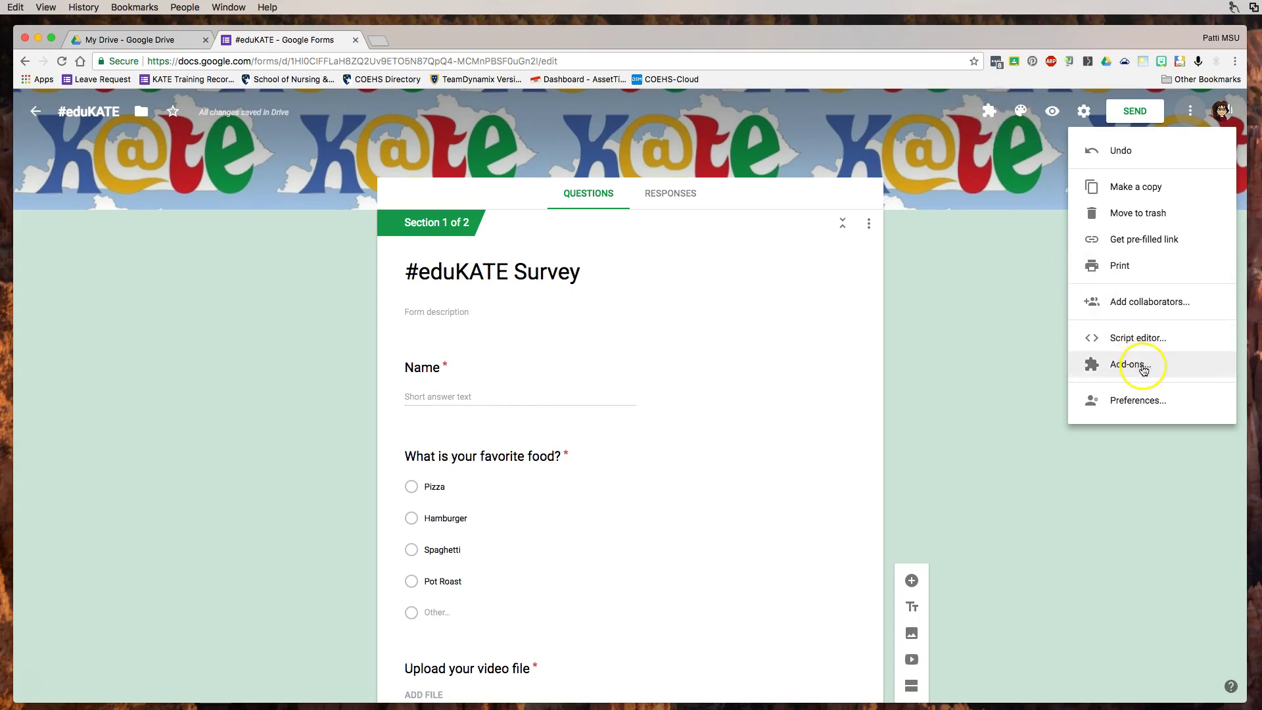
pyautogui.click(1137, 404)
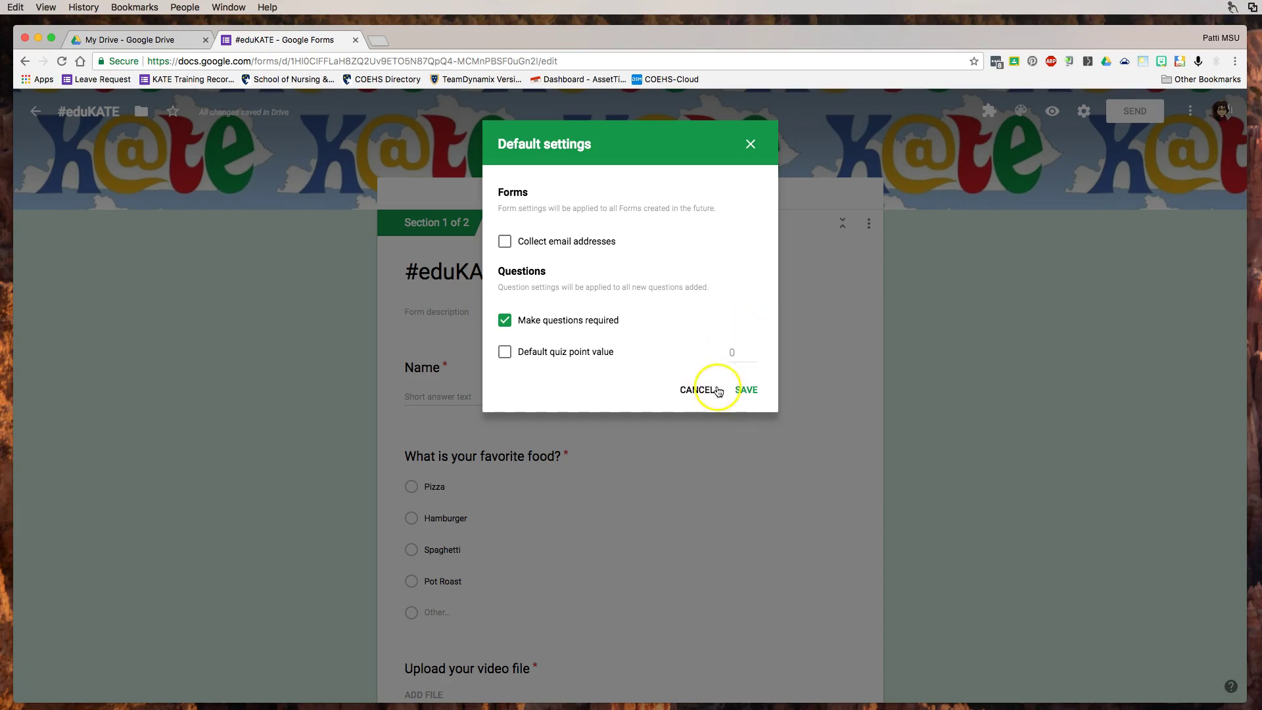
pyautogui.click(697, 390)
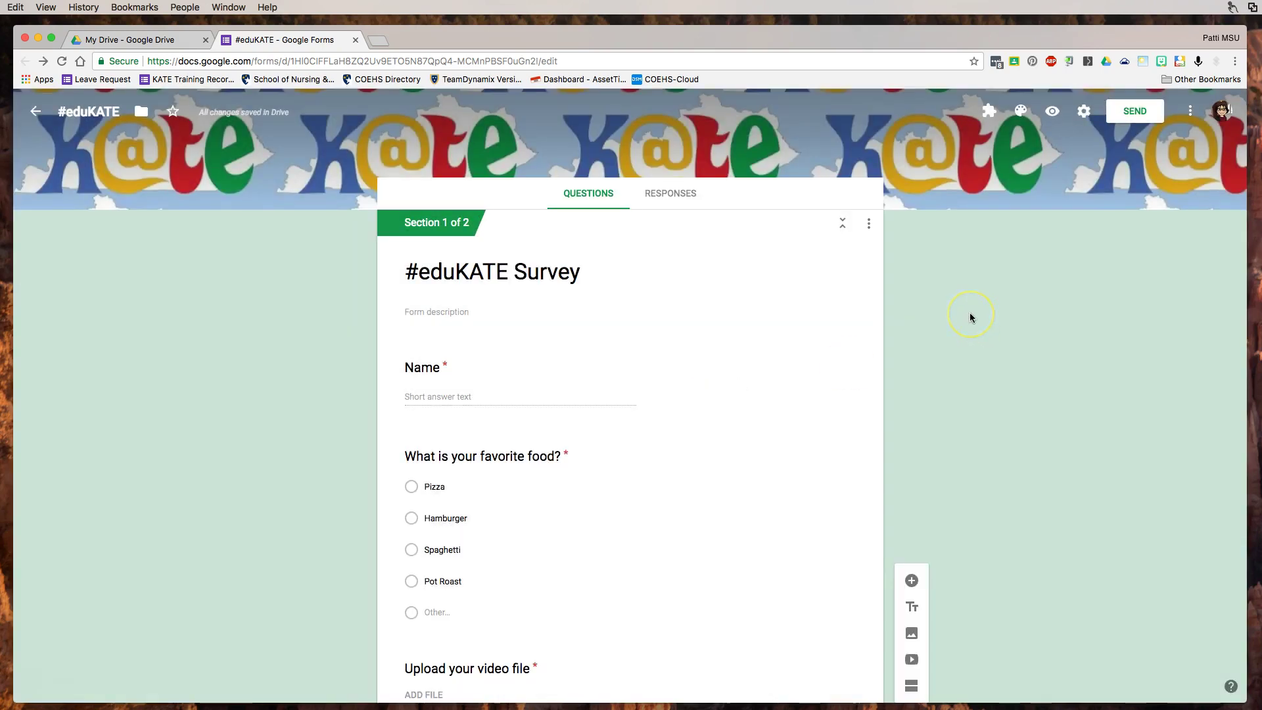